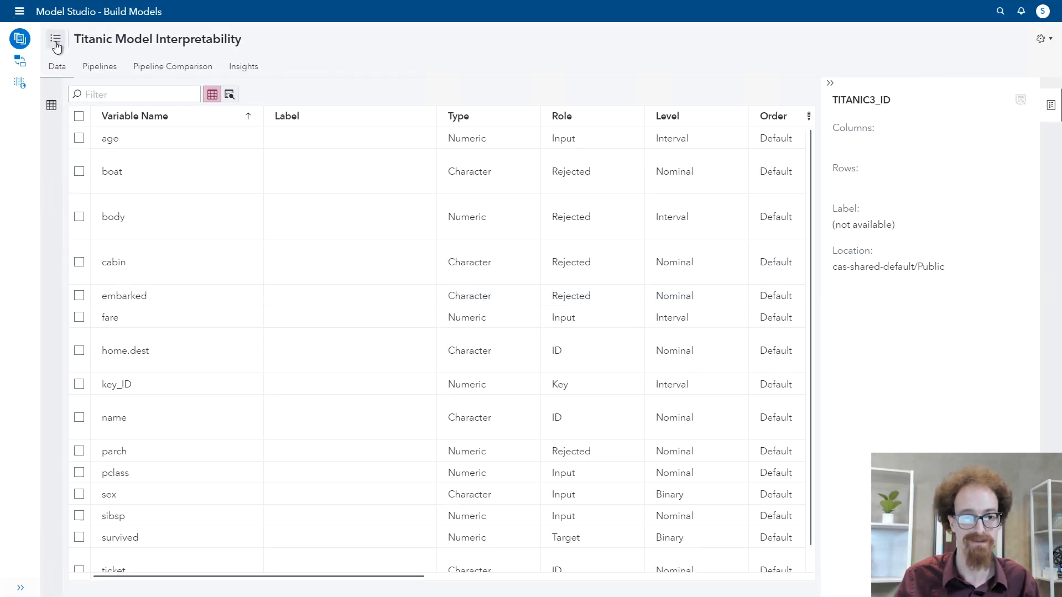
# - Return to the project list and start a new Data Mining and Machine Learning project named "Model Management Example"
pyautogui.click(56, 39)
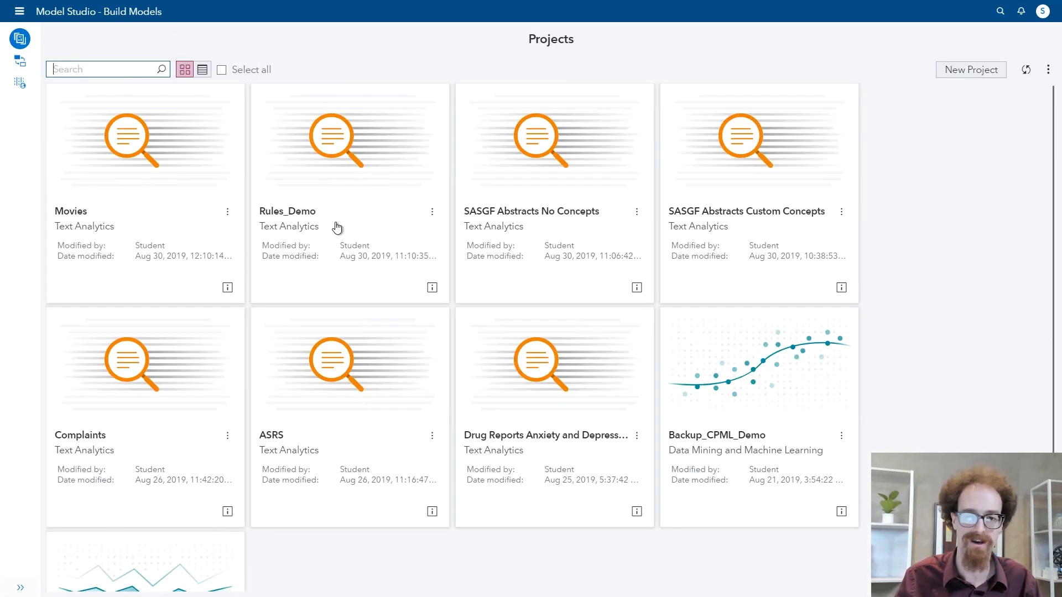
pyautogui.click(939, 74)
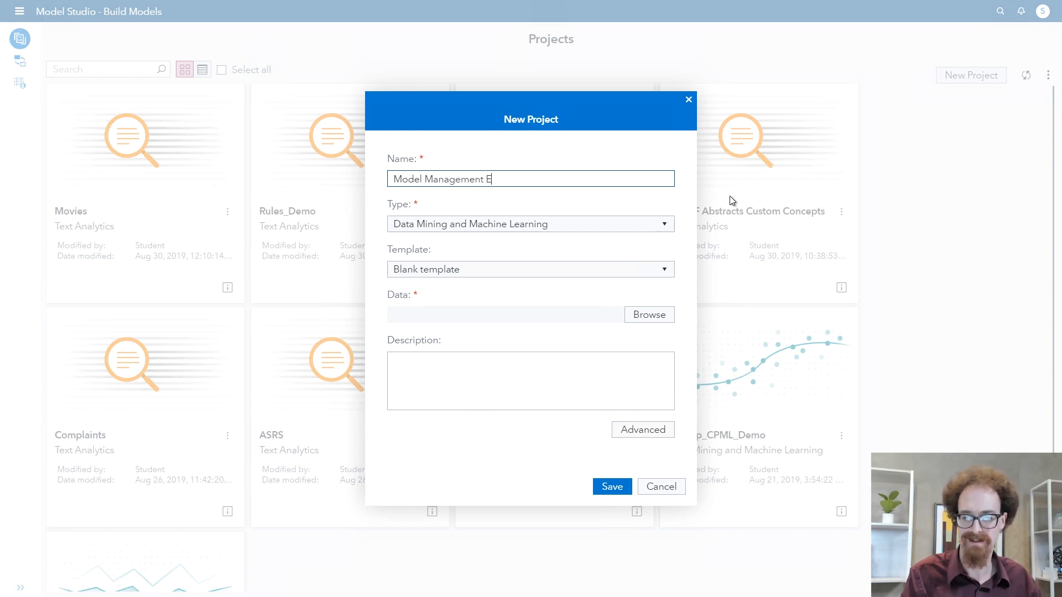
pyautogui.write('ple')
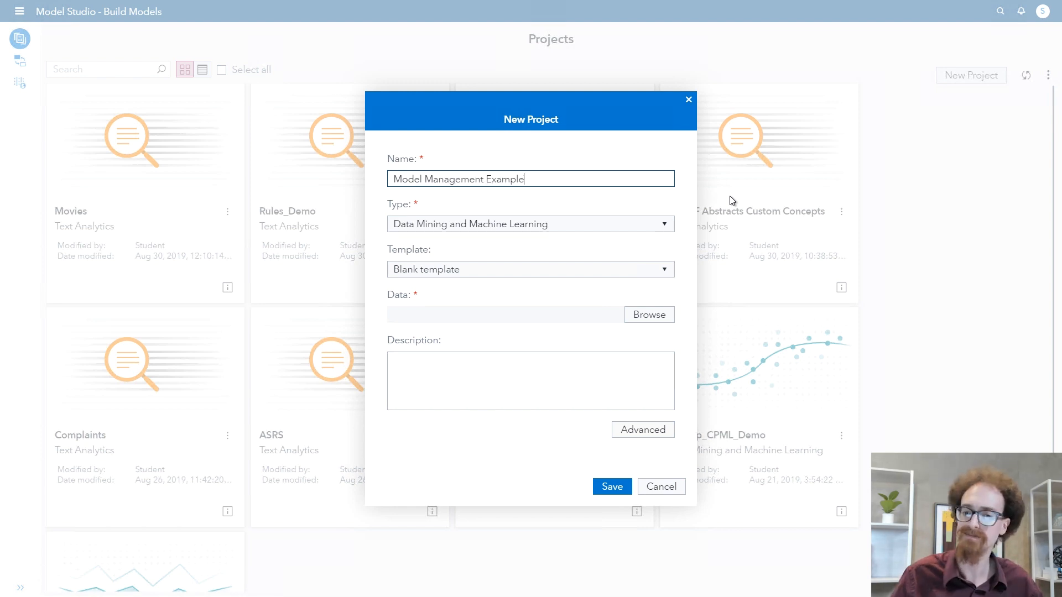
# - Import the local file hmeq.csv as the new project's data source and save the project
pyautogui.click(659, 320)
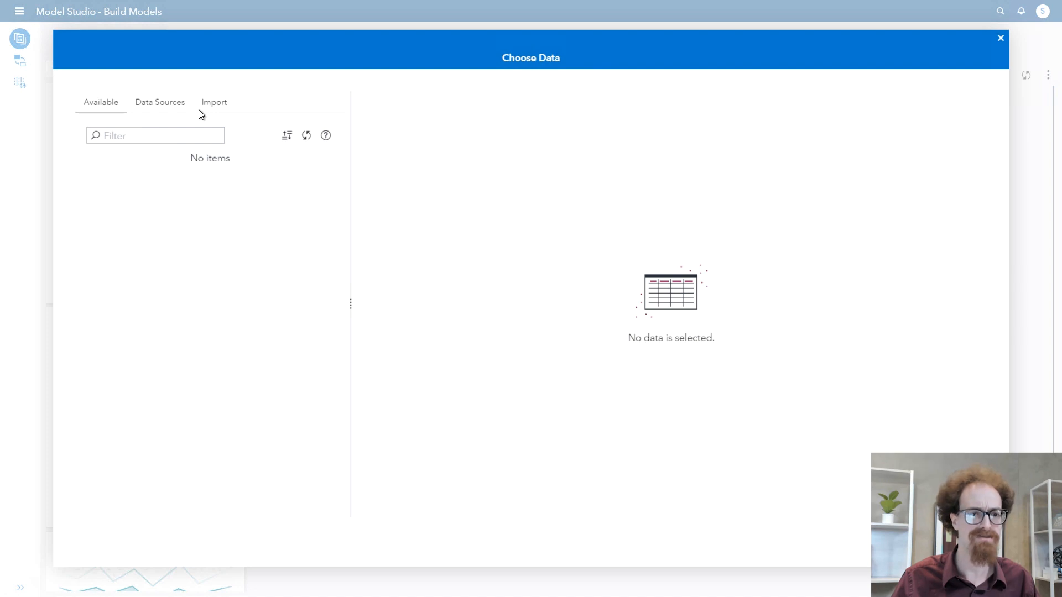
pyautogui.click(208, 103)
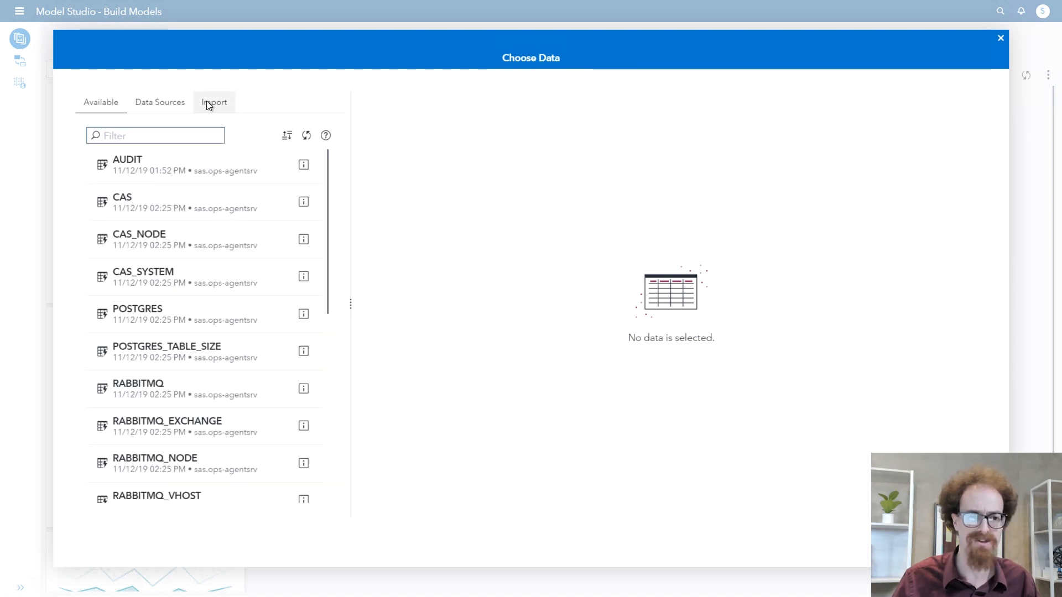
pyautogui.click(129, 175)
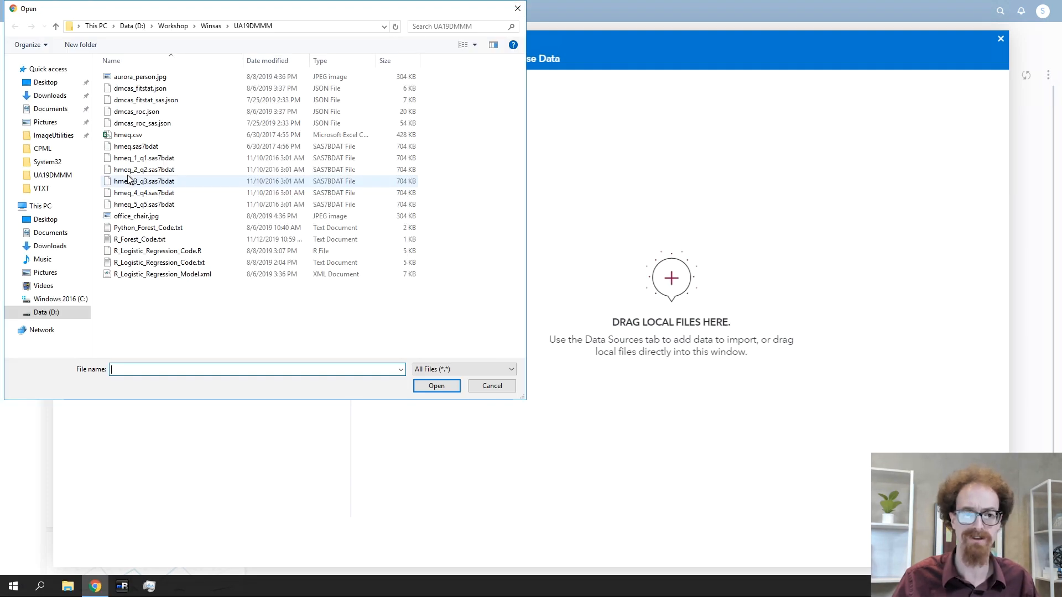
pyautogui.doubleClick(127, 135)
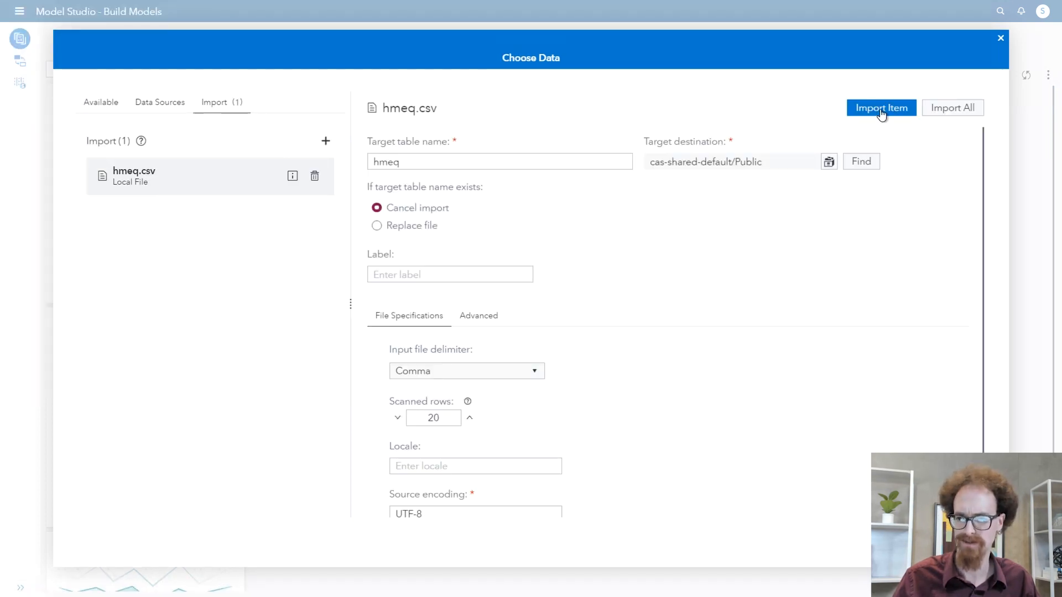
pyautogui.click(880, 109)
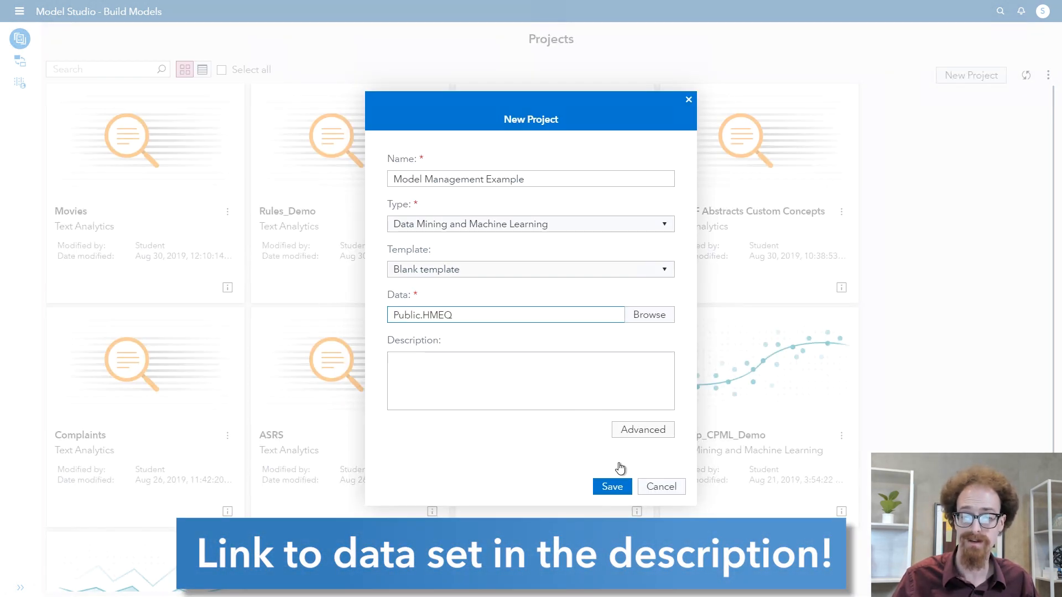
pyautogui.click(623, 487)
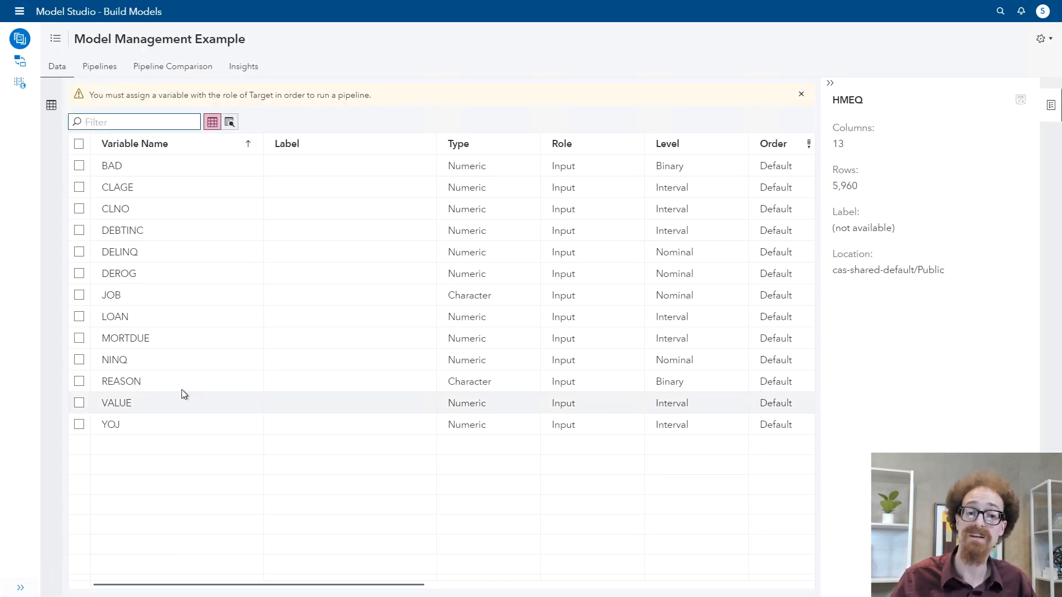
# - Assign the Target role to the variable BAD
pyautogui.click(79, 166)
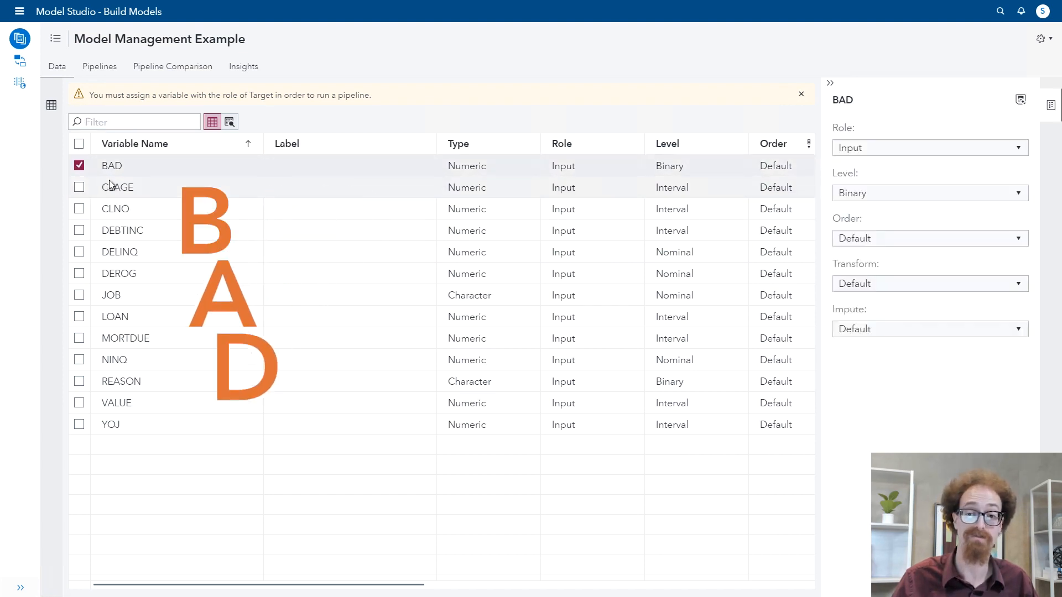
pyautogui.click(879, 148)
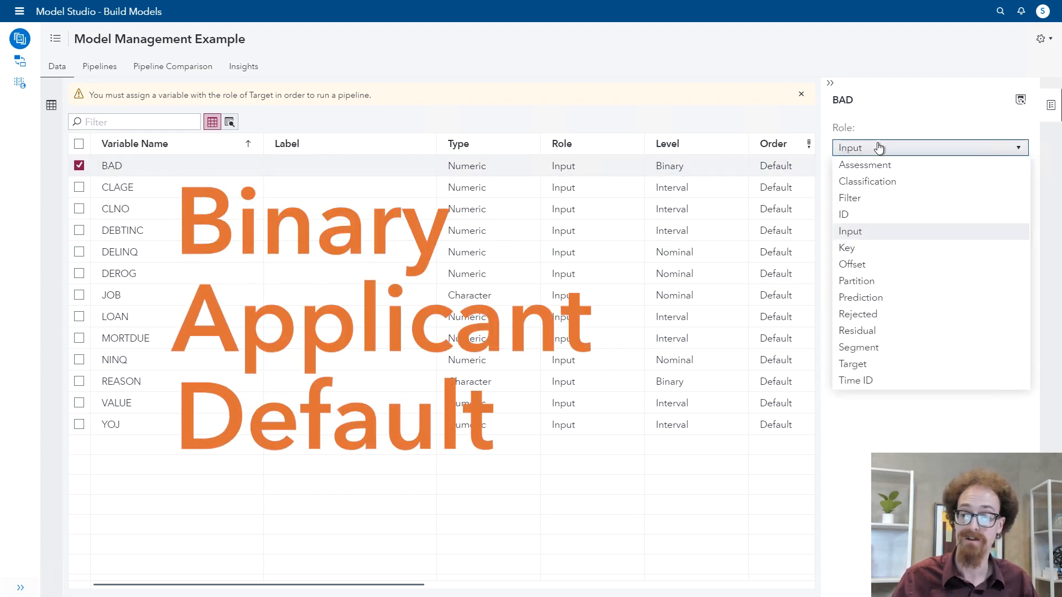
pyautogui.click(853, 364)
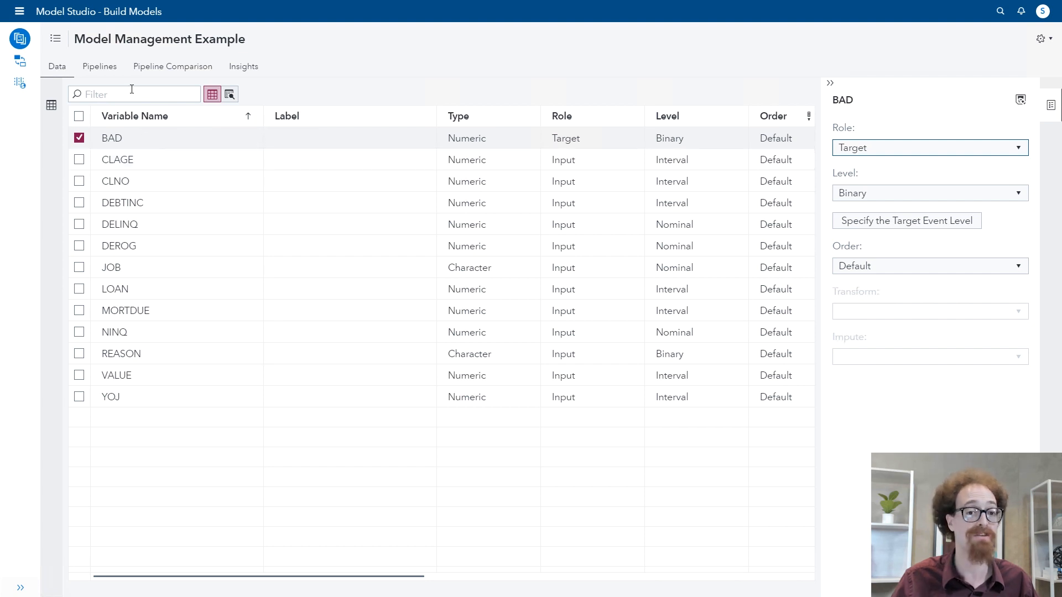
# - Add an Imputation node as a child of the Data node in Pipeline 1
pyautogui.click(101, 67)
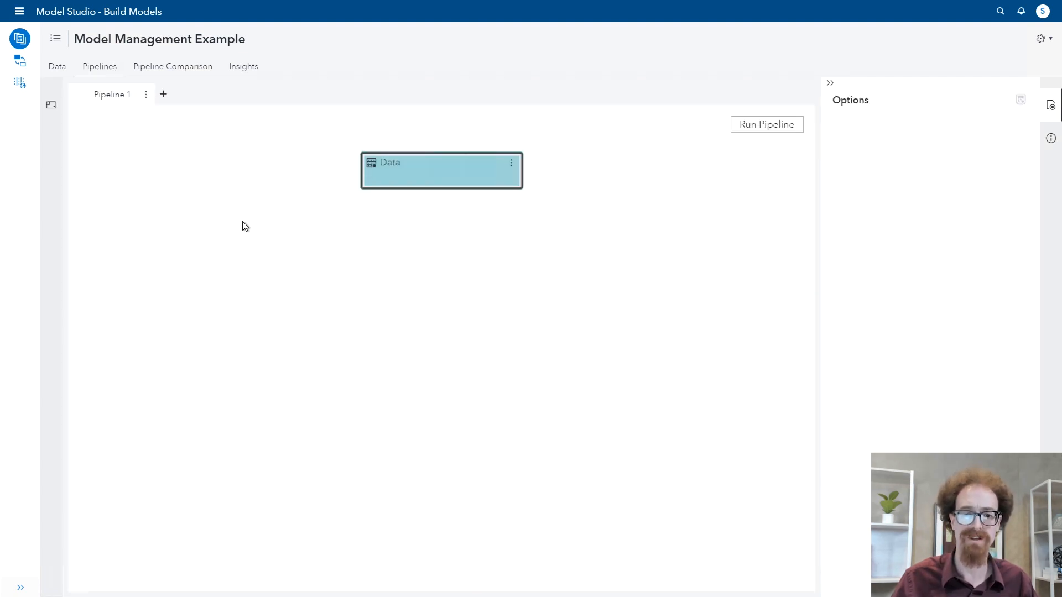
pyautogui.click(457, 160)
pyautogui.rightClick(437, 170)
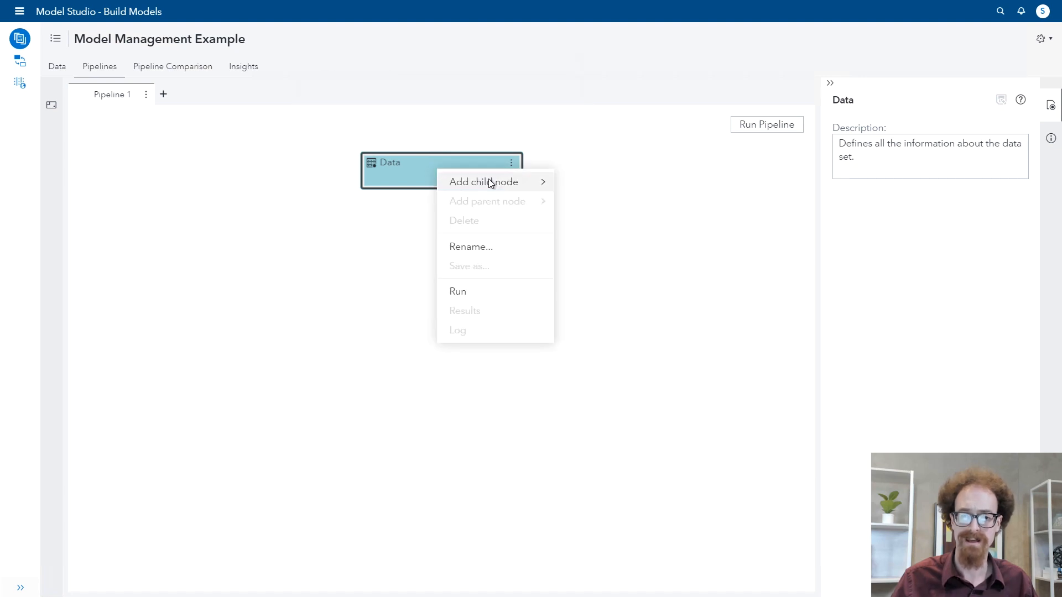
pyautogui.moveTo(489, 182)
pyautogui.moveTo(657, 186)
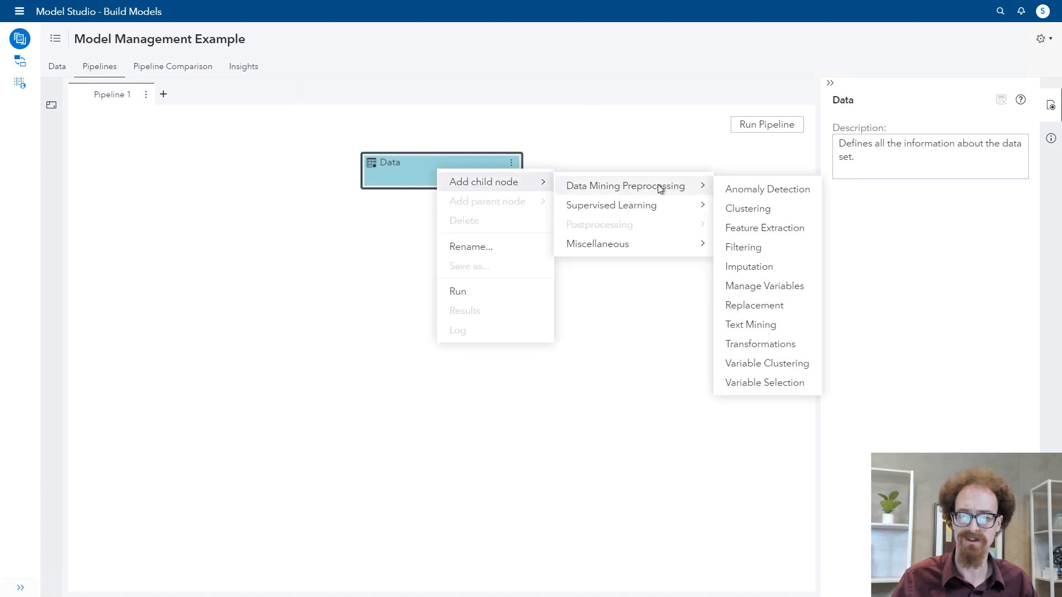
pyautogui.click(763, 271)
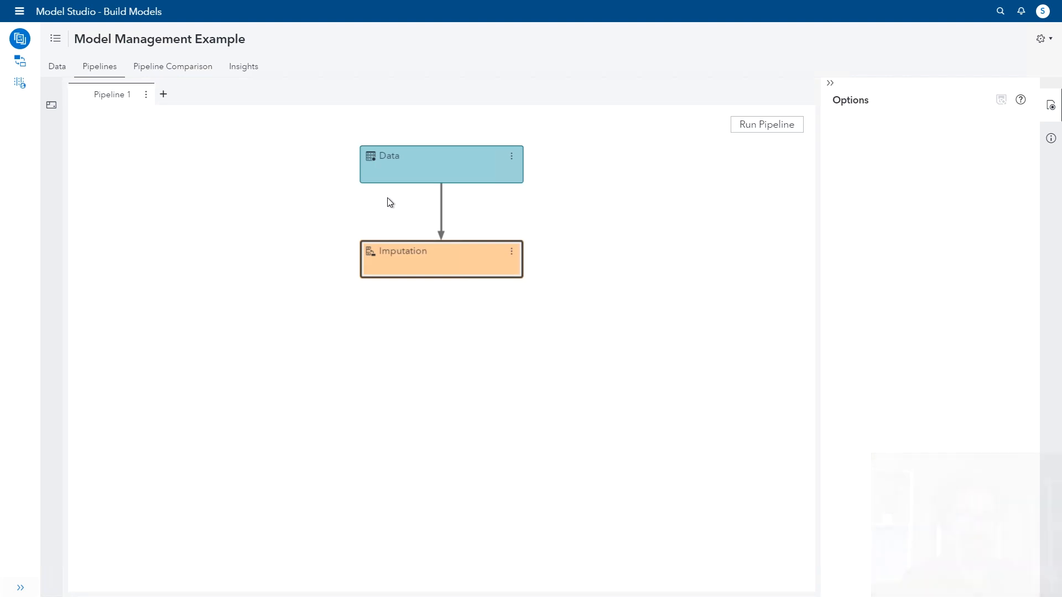
# - Add a Gradient Boosting supervised learning node below the Imputation node
pyautogui.rightClick(430, 264)
pyautogui.moveTo(523, 276)
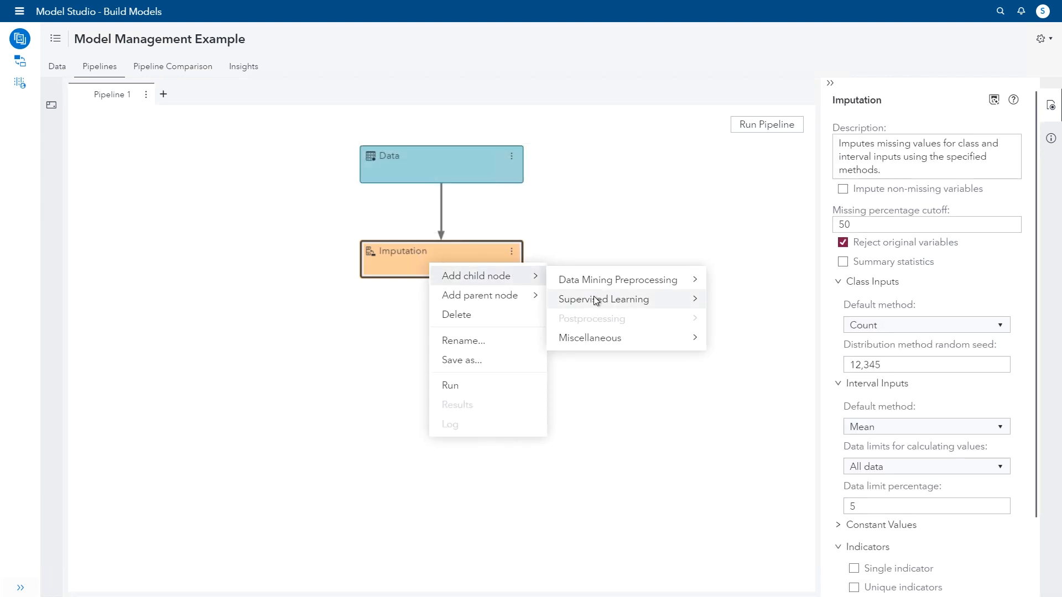
pyautogui.moveTo(677, 298)
pyautogui.click(794, 404)
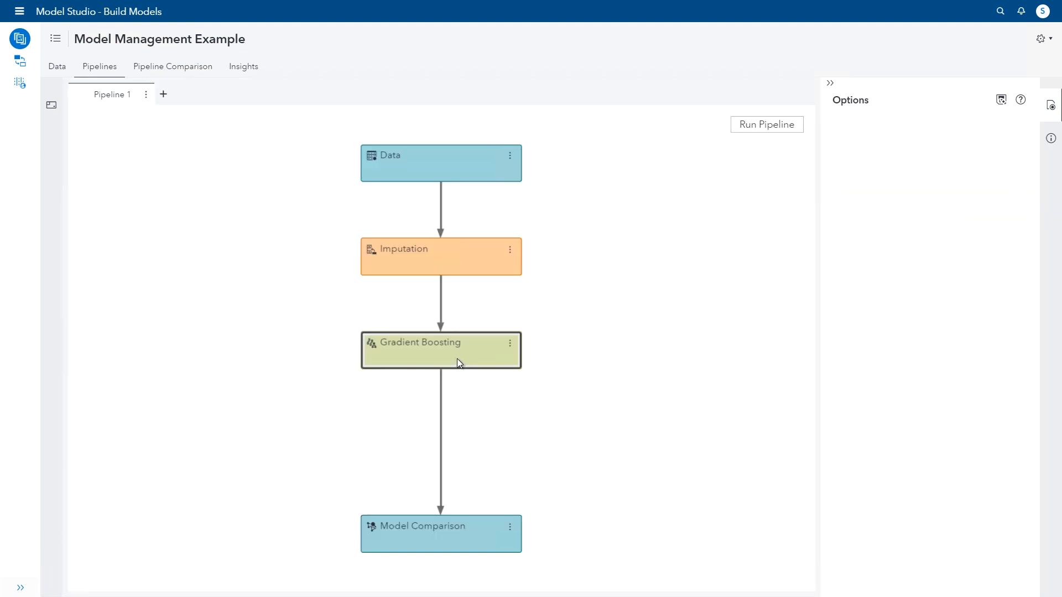
# - Run the whole pipeline and clear the node selection once it completes
pyautogui.click(751, 127)
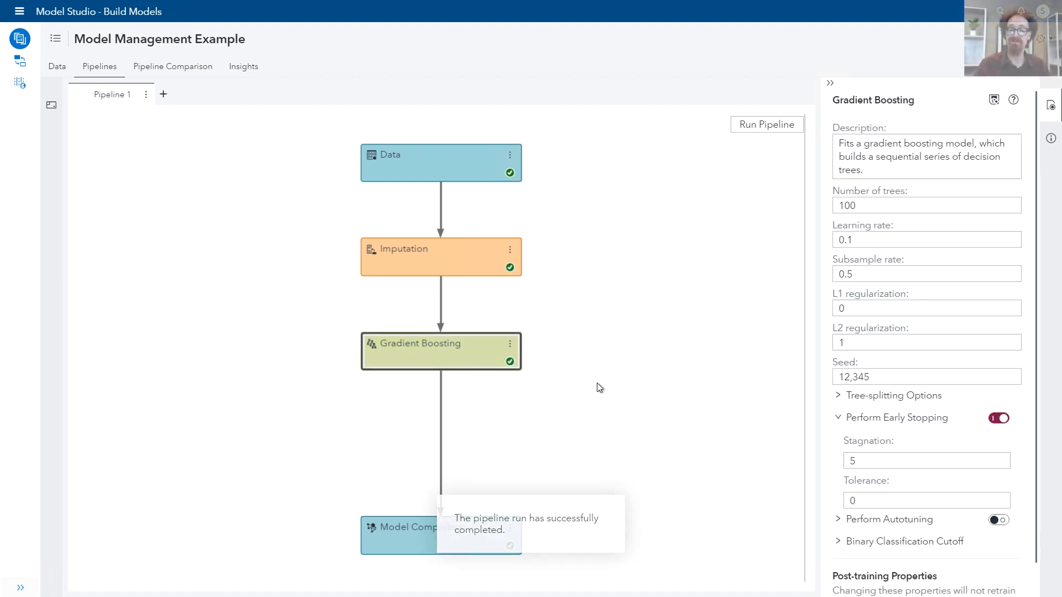
pyautogui.click(296, 579)
pyautogui.moveTo(452, 519)
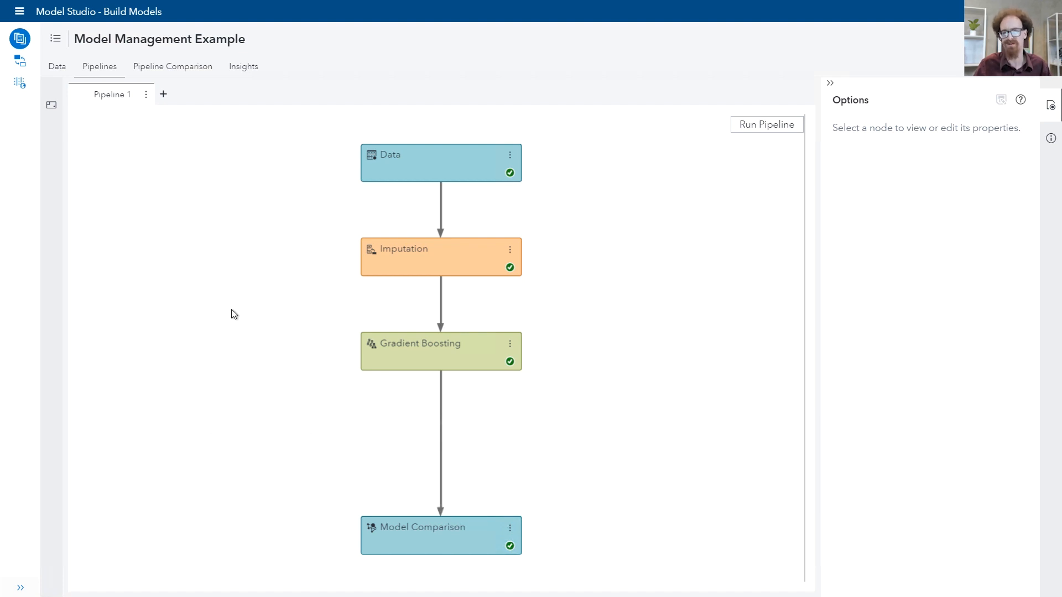
# - Examine the Gradient Boosting model's score code, lift, ROC and fit results in the pipeline comparison
pyautogui.click(181, 70)
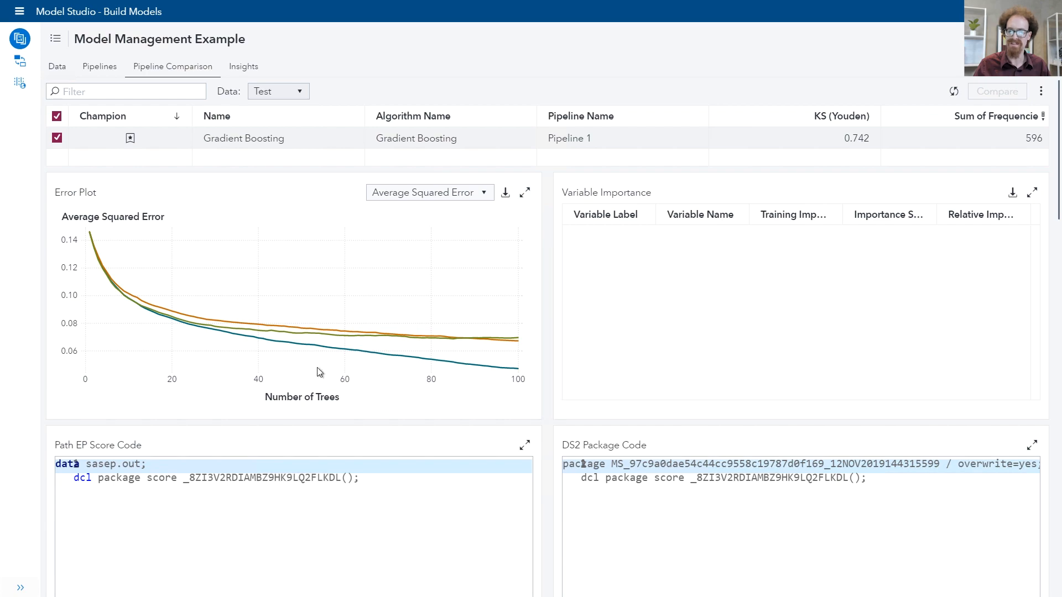
pyautogui.scroll(-9, 544, 339)
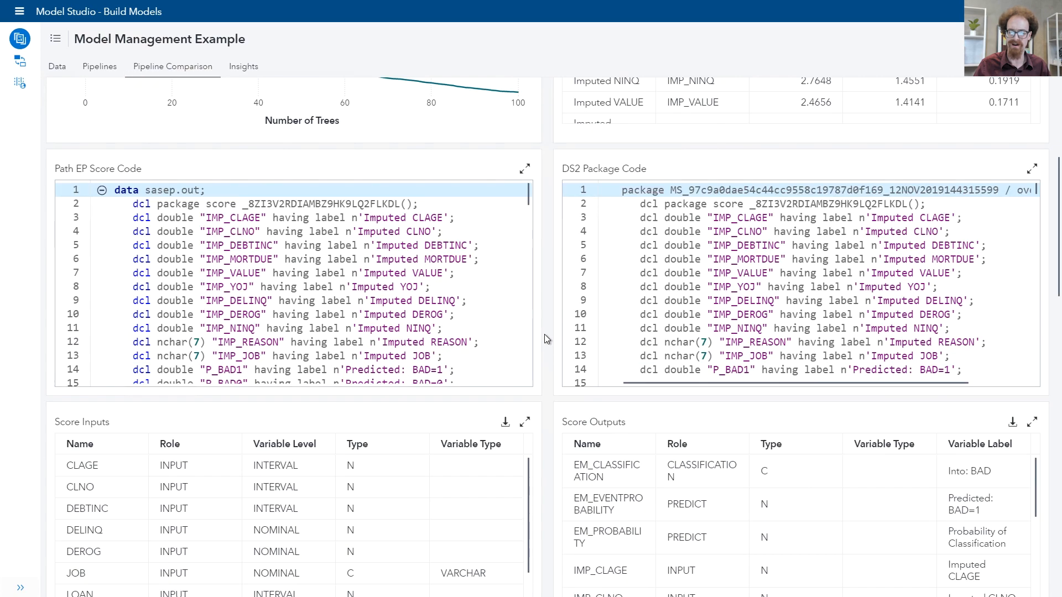
pyautogui.scroll(-4, 544, 335)
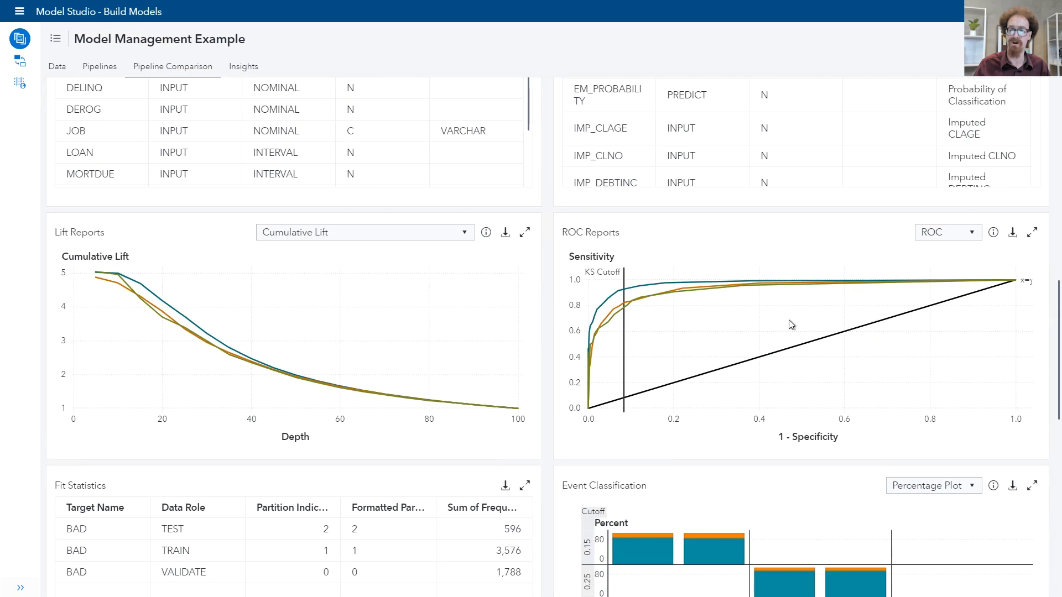
pyautogui.scroll(1, 542, 340)
pyautogui.scroll(-3, 542, 340)
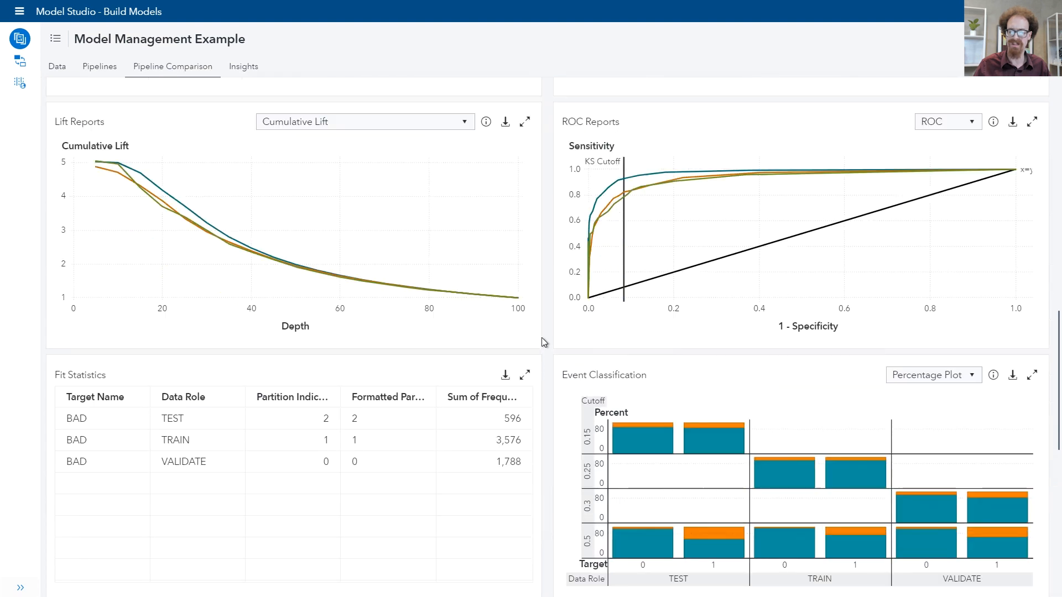
# - Enlarge the Fit Statistics table, widen its misclassification column to read it, and close the enlarged view
pyautogui.click(525, 376)
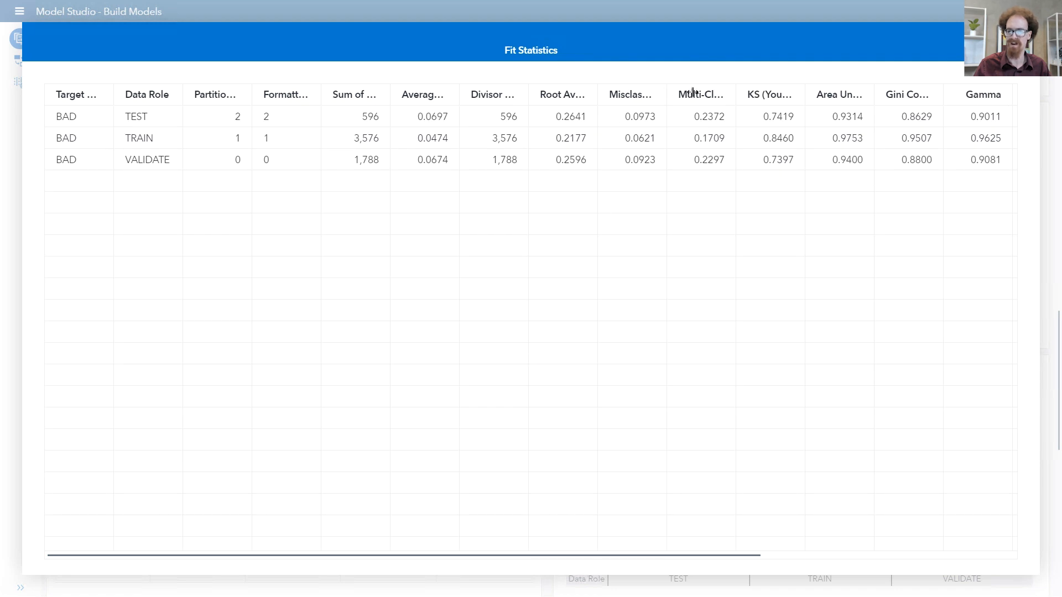
pyautogui.moveTo(690, 92); pyautogui.dragTo(695, 94)
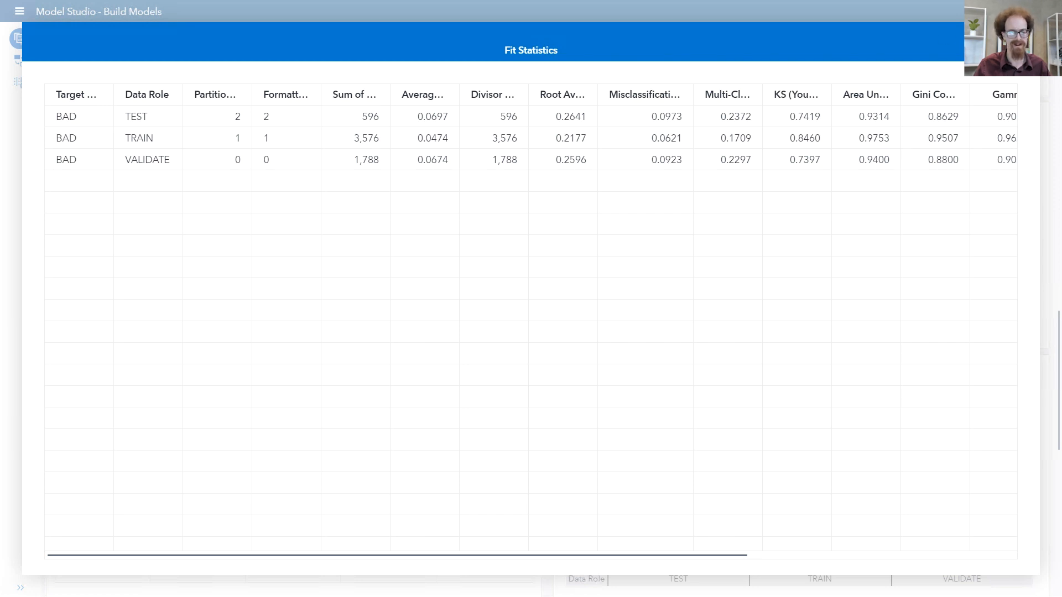
pyautogui.click(1023, 49)
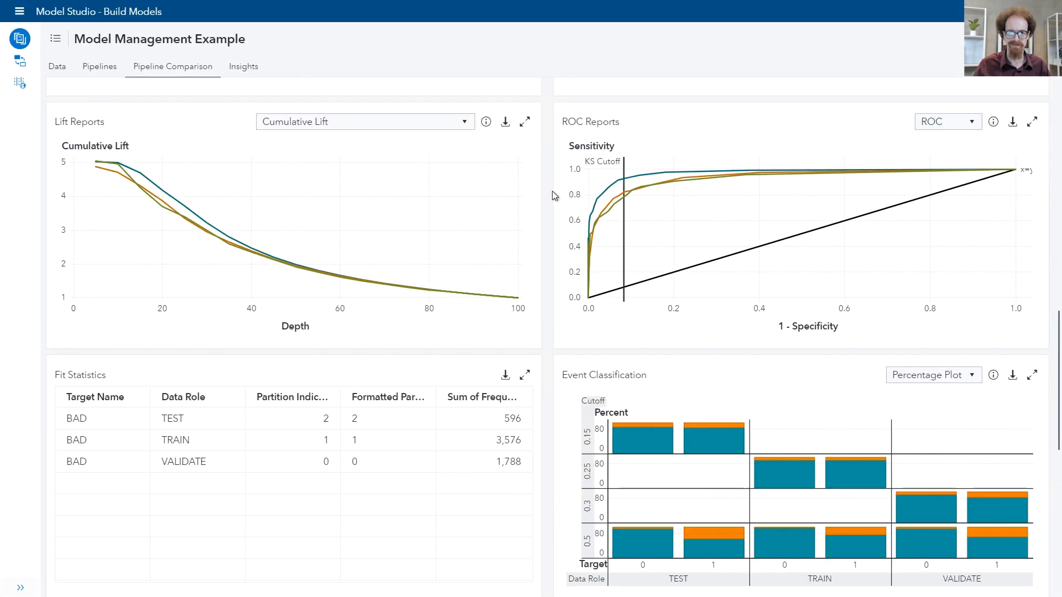
# - Register the Gradient Boosting champion model from the pipeline comparison and close the registration status
pyautogui.scroll(10, 545, 243)
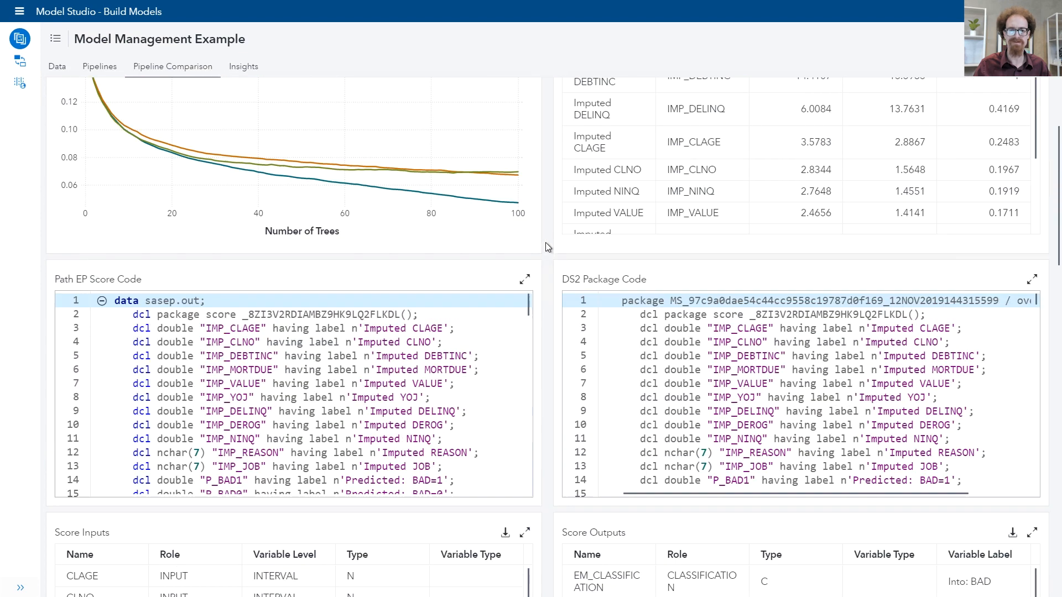
pyautogui.scroll(3, 546, 246)
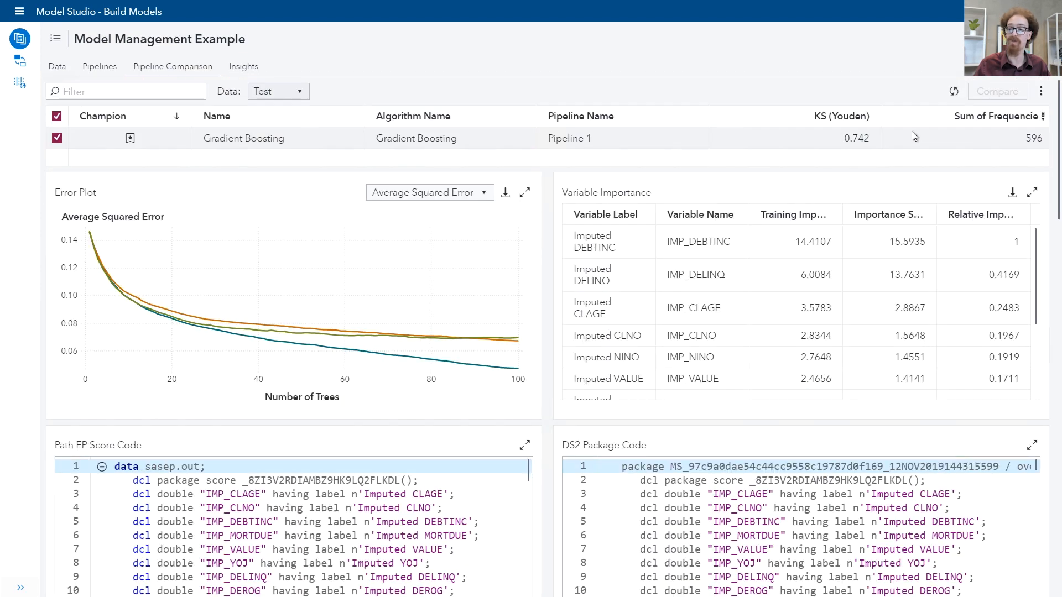
pyautogui.click(1041, 92)
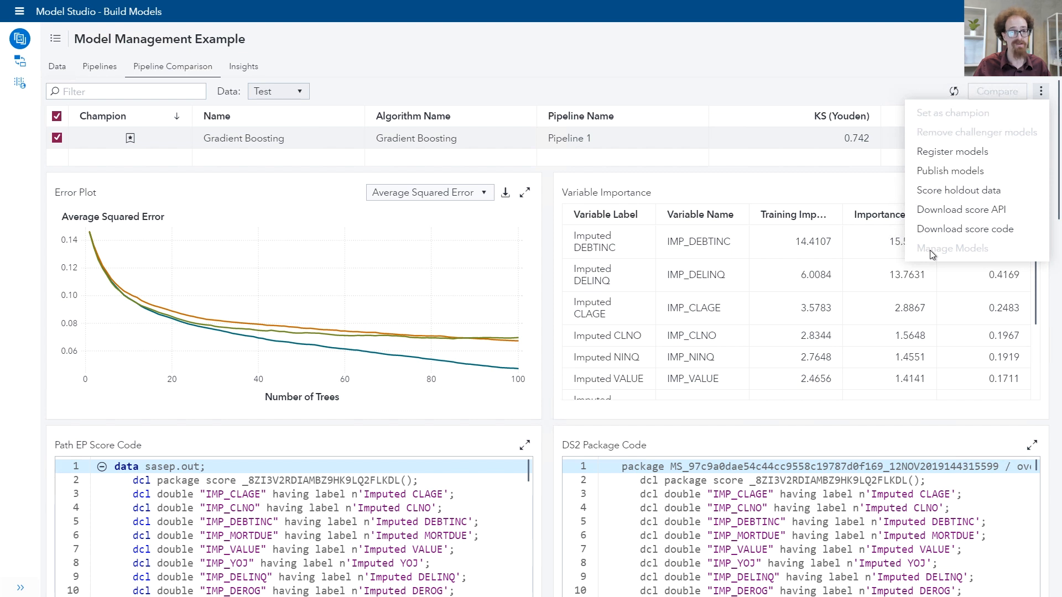
pyautogui.click(933, 155)
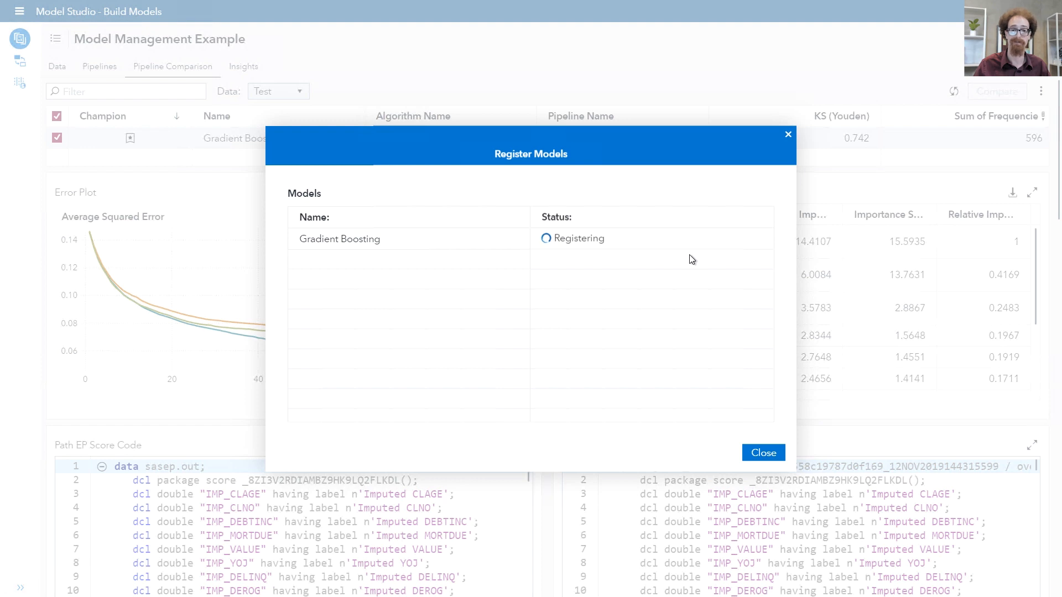
pyautogui.click(757, 456)
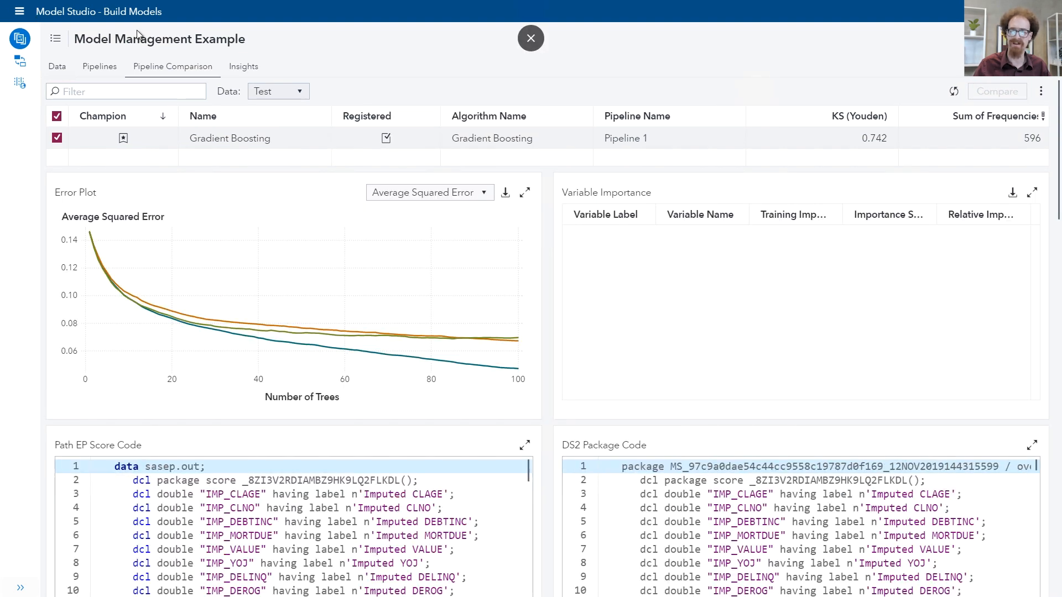
# - Open the registered Gradient Boosting model in SAS Model Manager and view its dmcas_epscorecode.sas file
pyautogui.click(1041, 91)
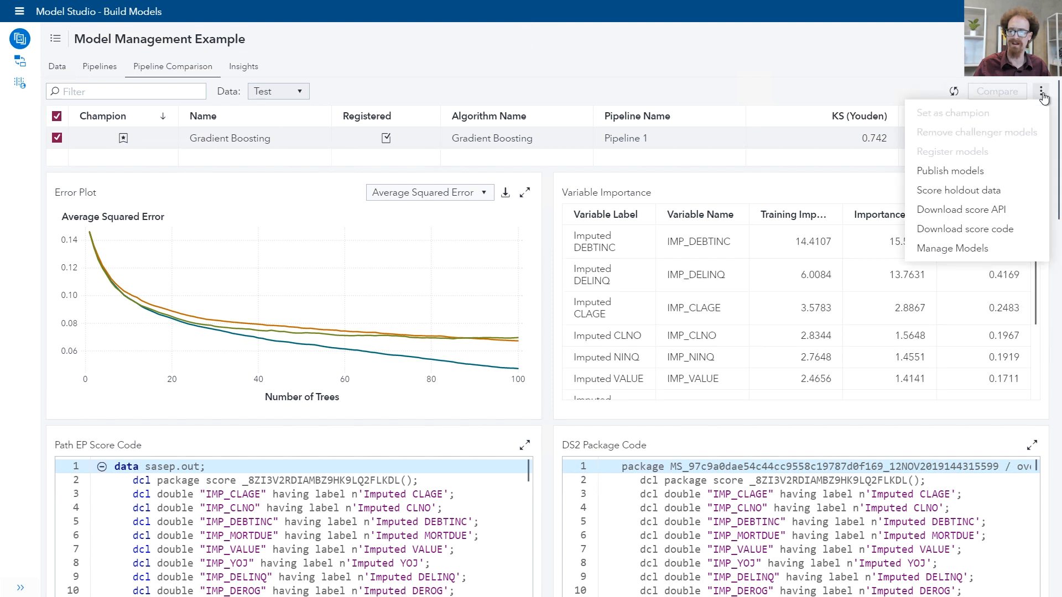
pyautogui.click(956, 248)
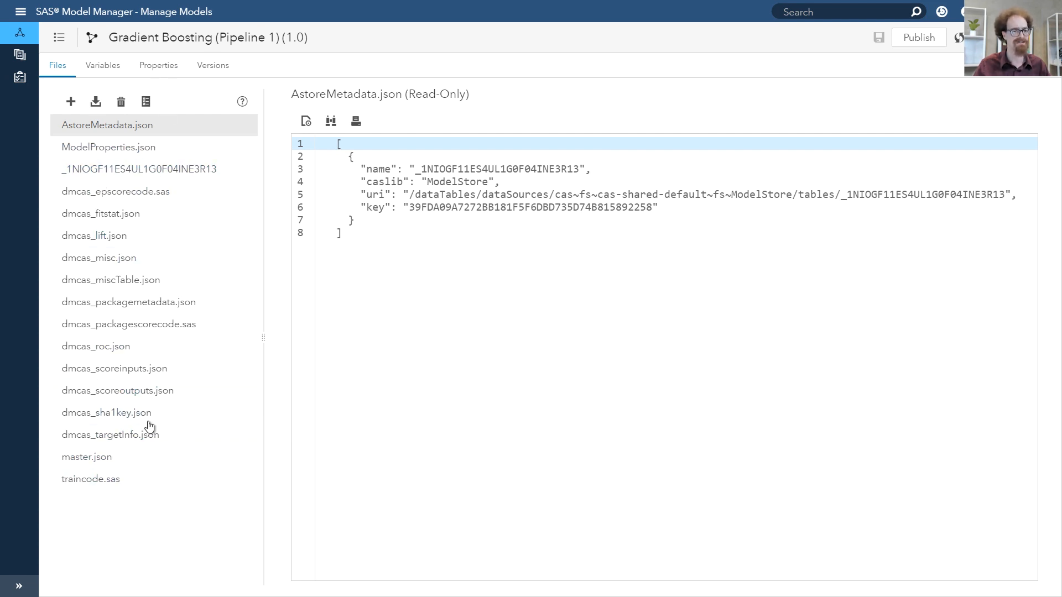
pyautogui.click(137, 198)
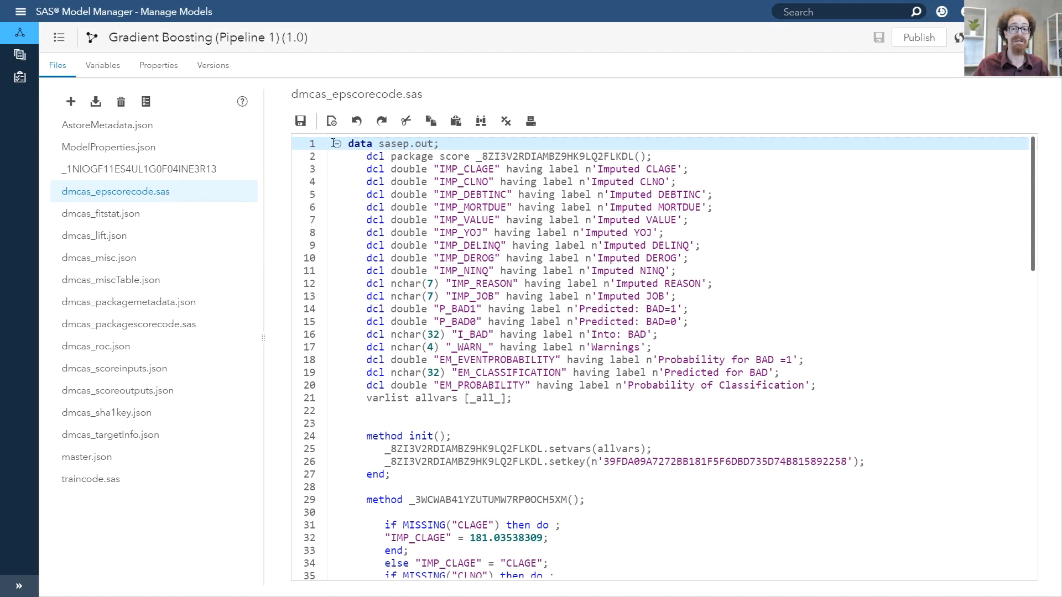
# - Read through the dmcas_epscorecode.sas score code and open the model's analytic store file
pyautogui.moveTo(352, 144); pyautogui.dragTo(441, 145)
pyautogui.click(441, 145)
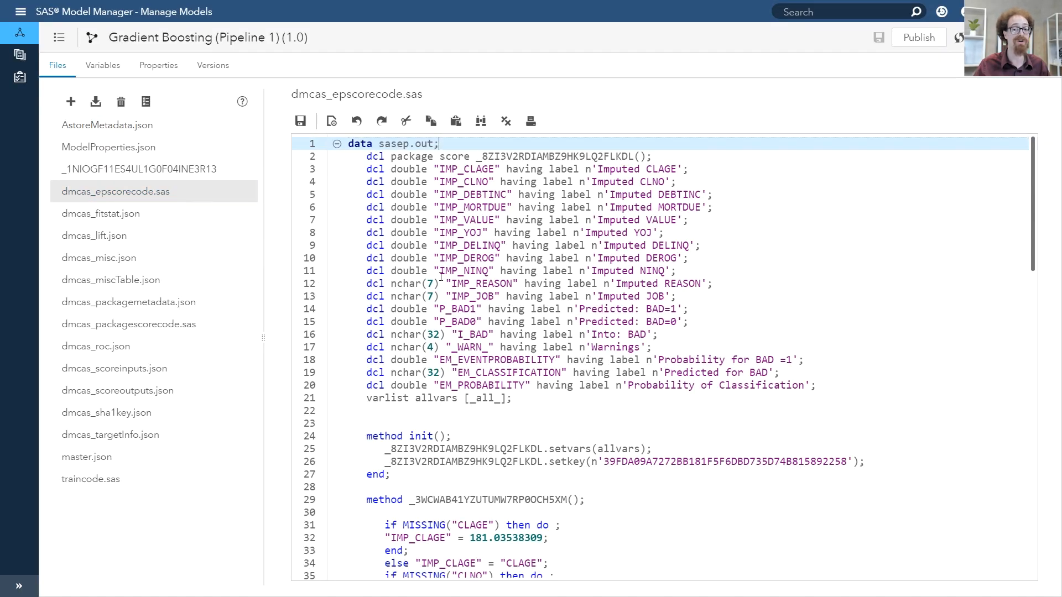
pyautogui.scroll(-15, 441, 282)
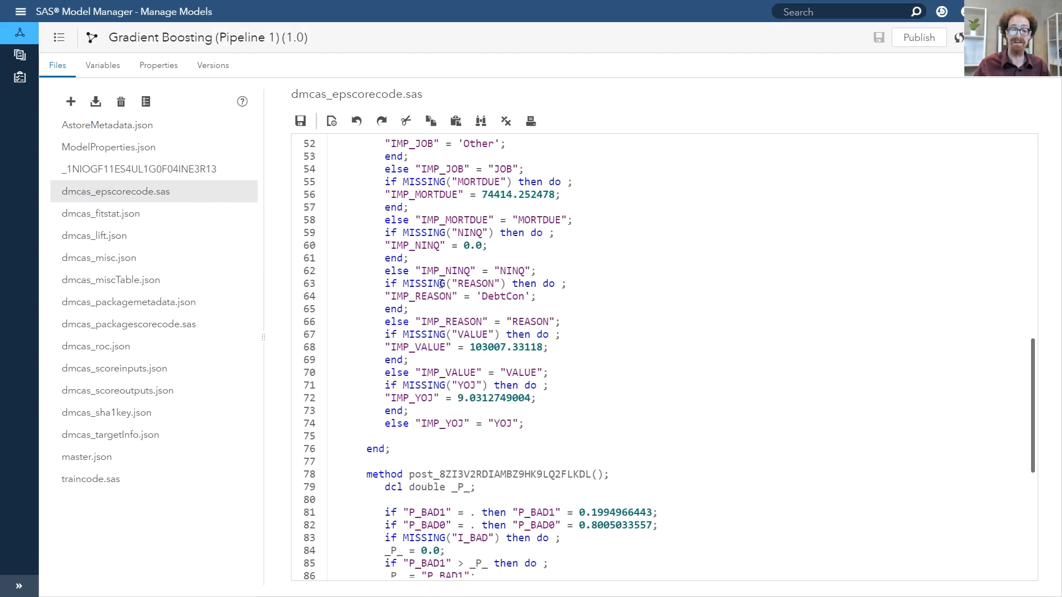
pyautogui.scroll(-1, 441, 284)
pyautogui.scroll(15, 440, 284)
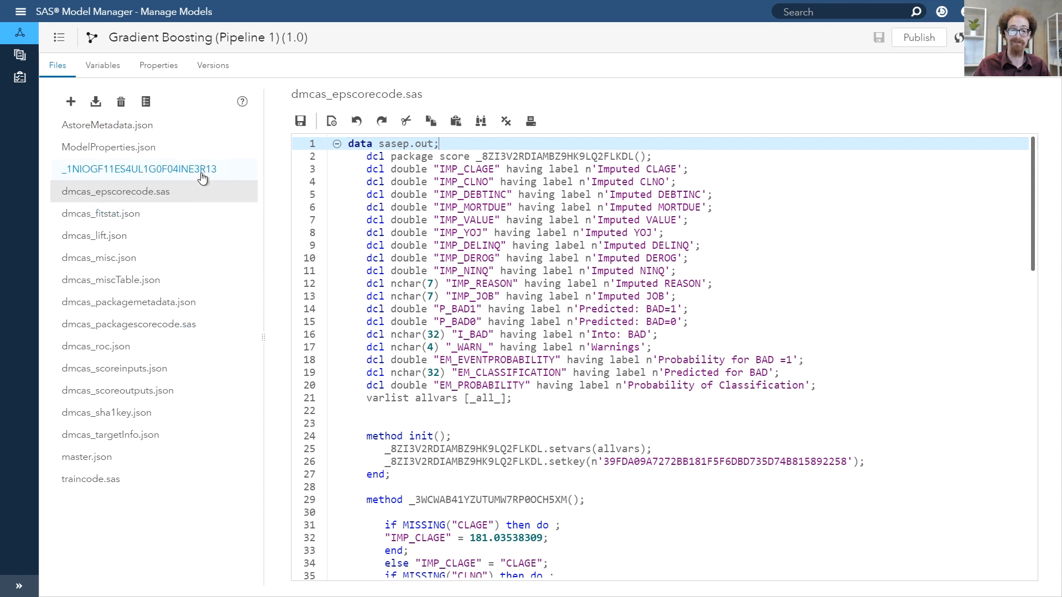
pyautogui.moveTo(203, 173)
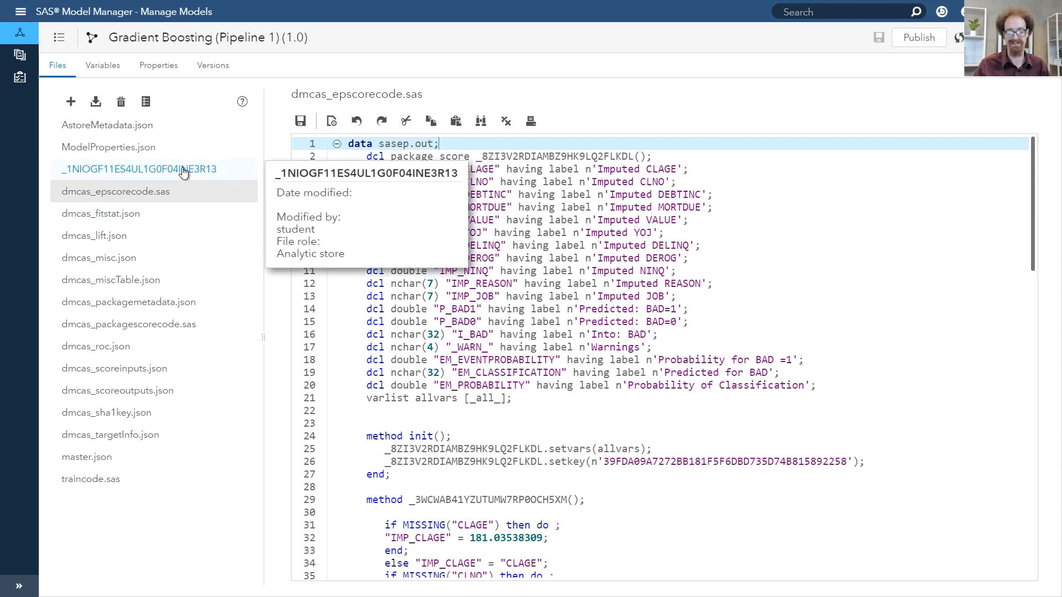
pyautogui.click(183, 173)
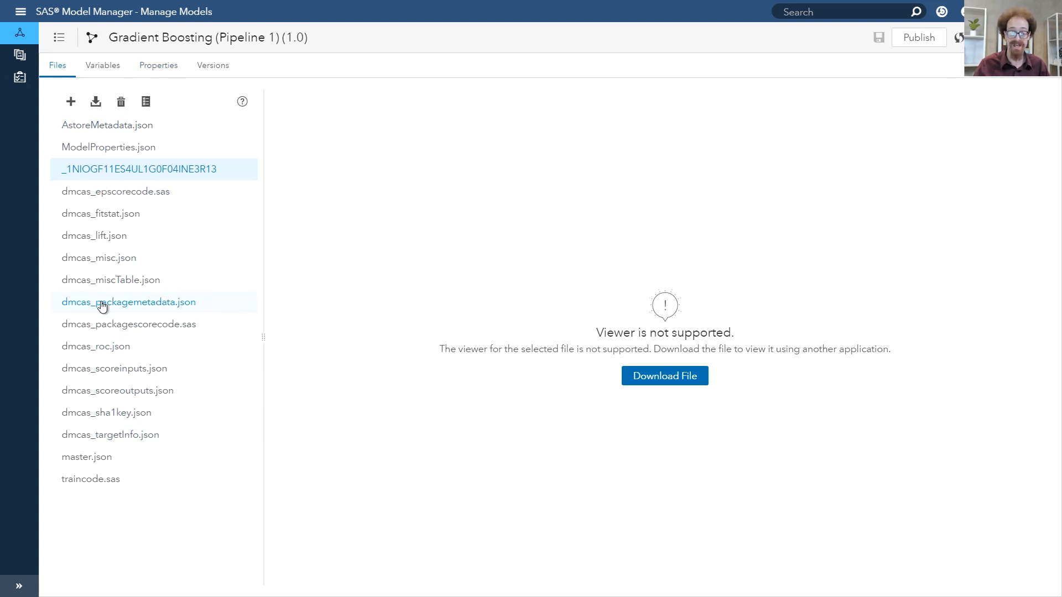
# - Review the Gradient Boosting model's input and output variables and its list of versions
pyautogui.click(107, 67)
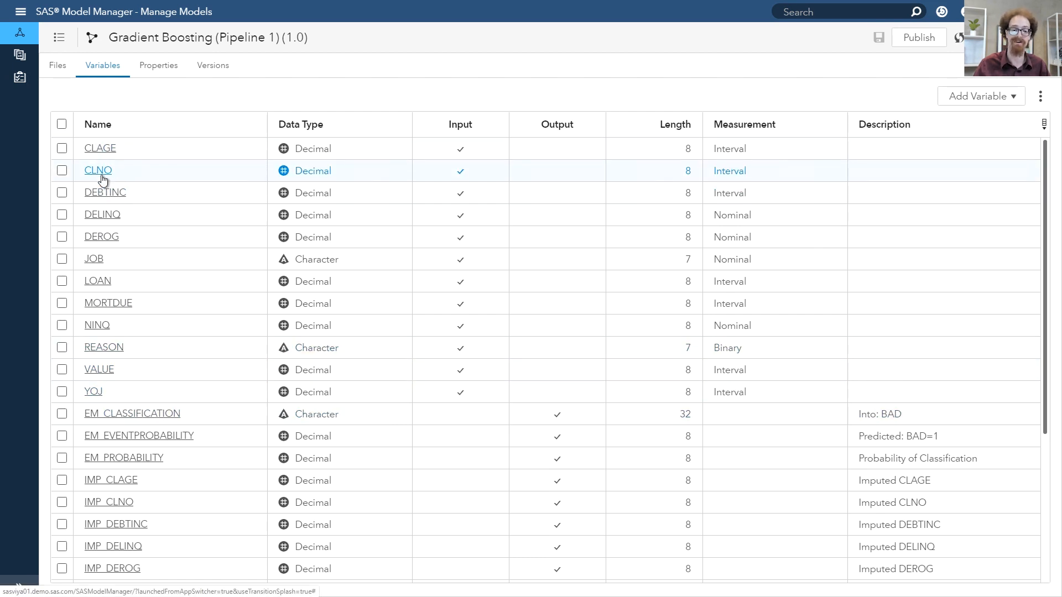
pyautogui.scroll(-3, 145, 219)
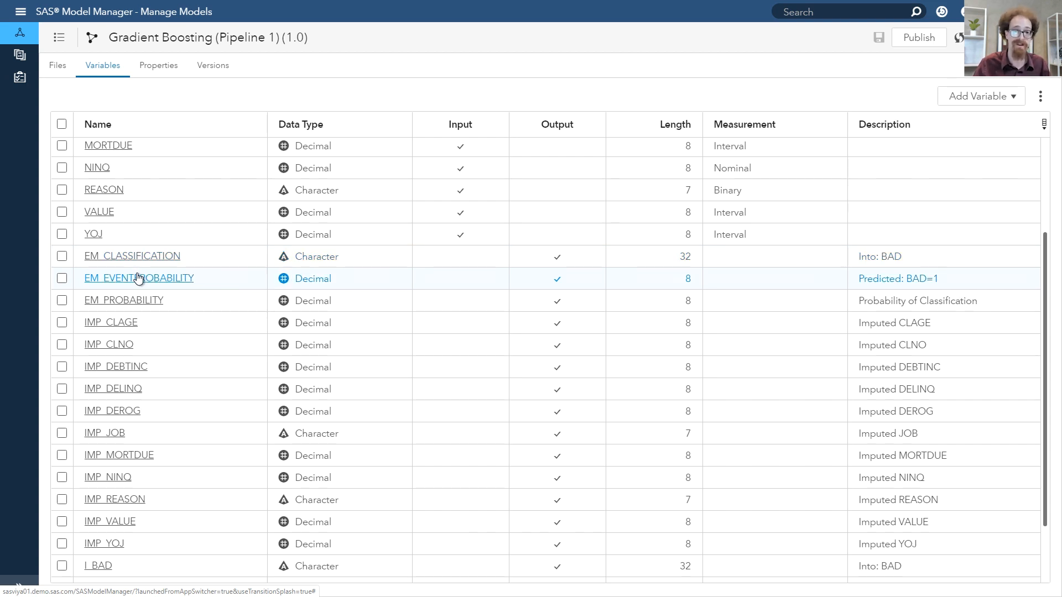
pyautogui.scroll(-1, 138, 278)
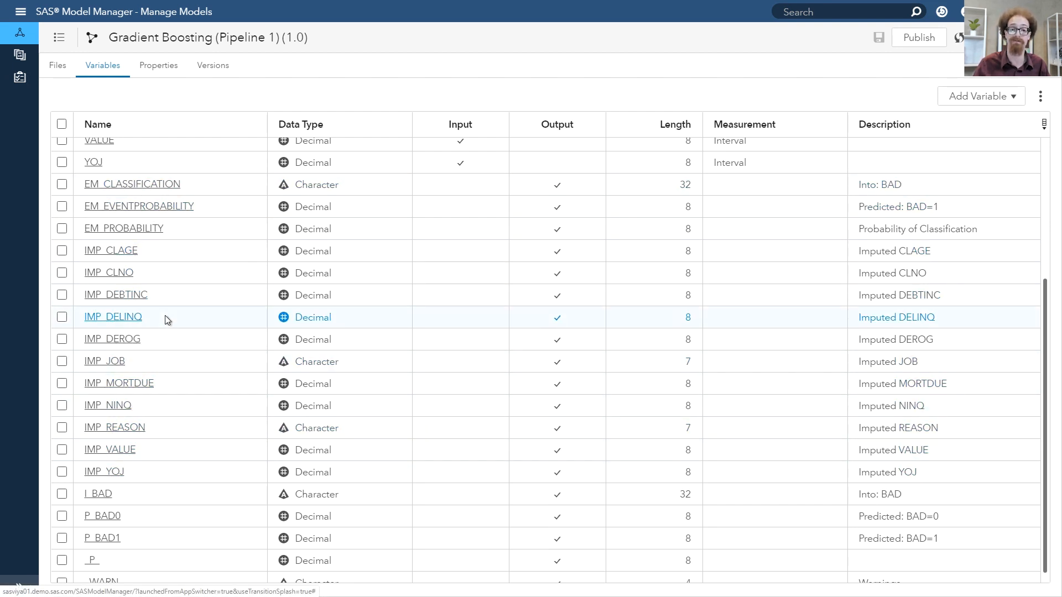
pyautogui.scroll(-1, 164, 327)
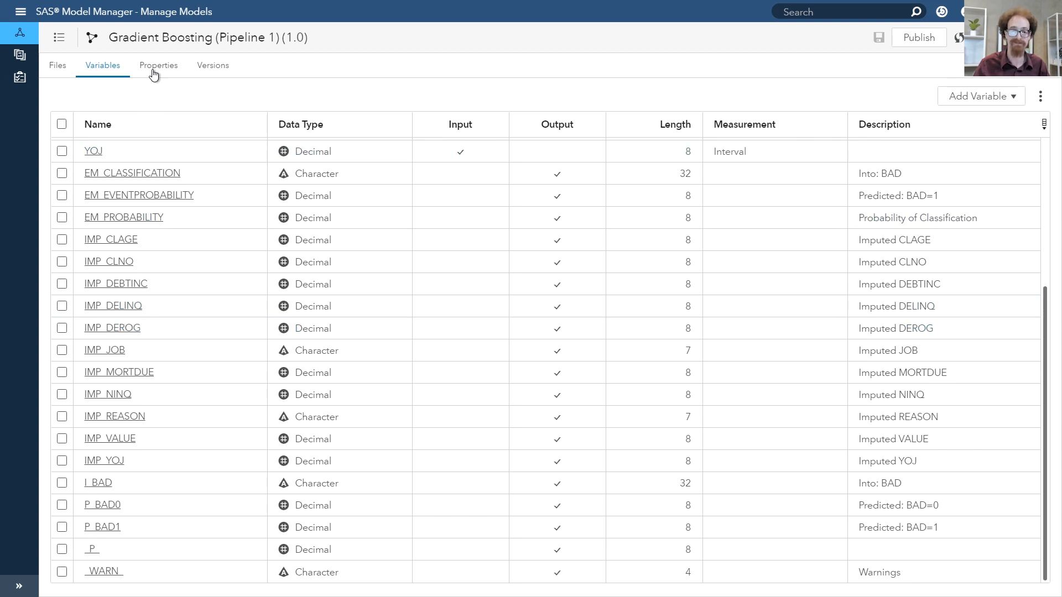
pyautogui.click(212, 67)
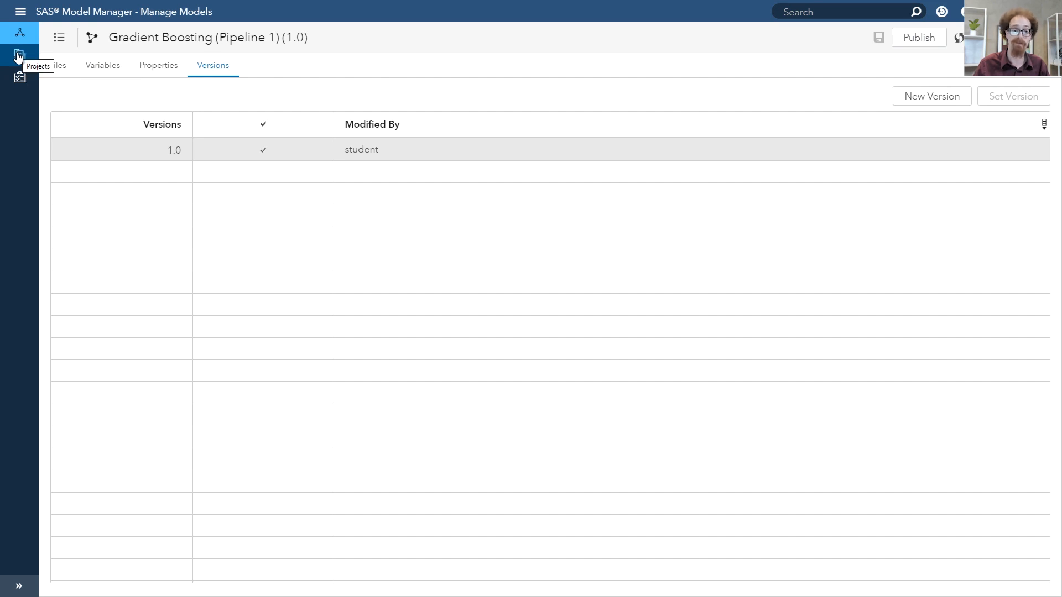
# - Expand the navigation labels and open the Model Management Example project
pyautogui.click(21, 588)
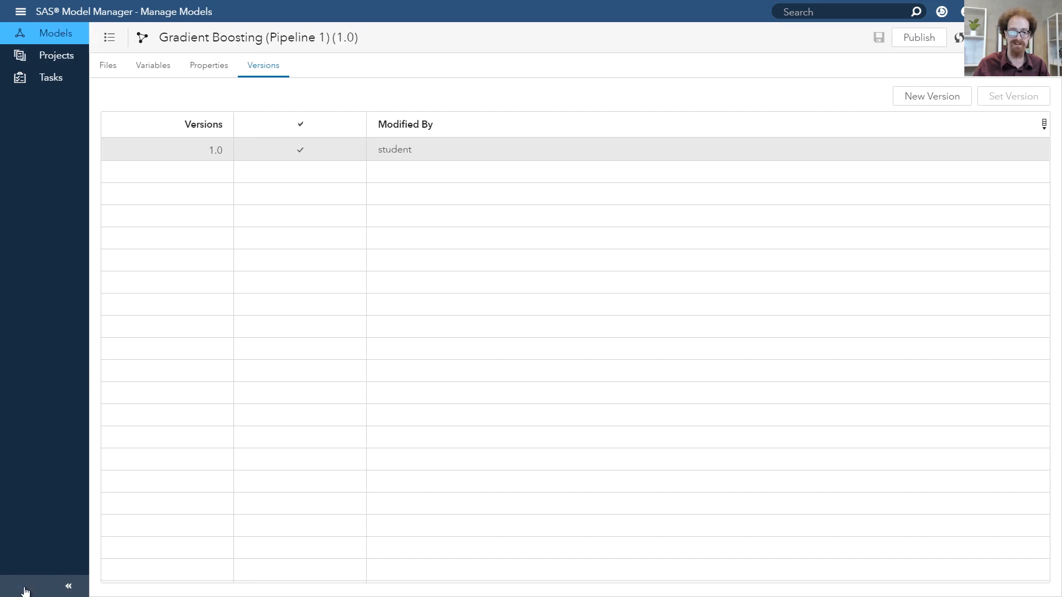
pyautogui.click(50, 55)
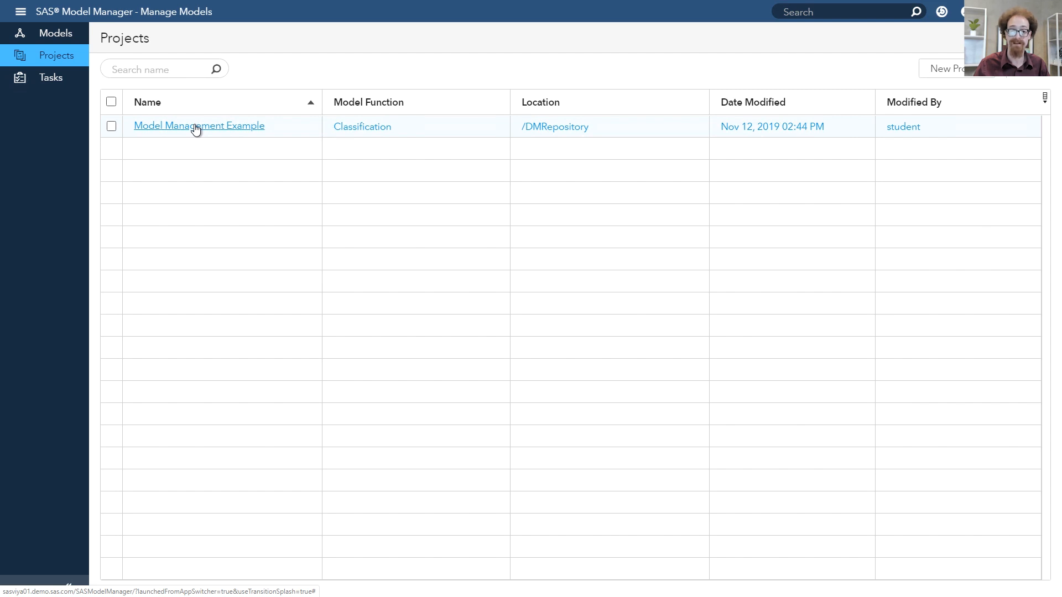
pyautogui.click(195, 127)
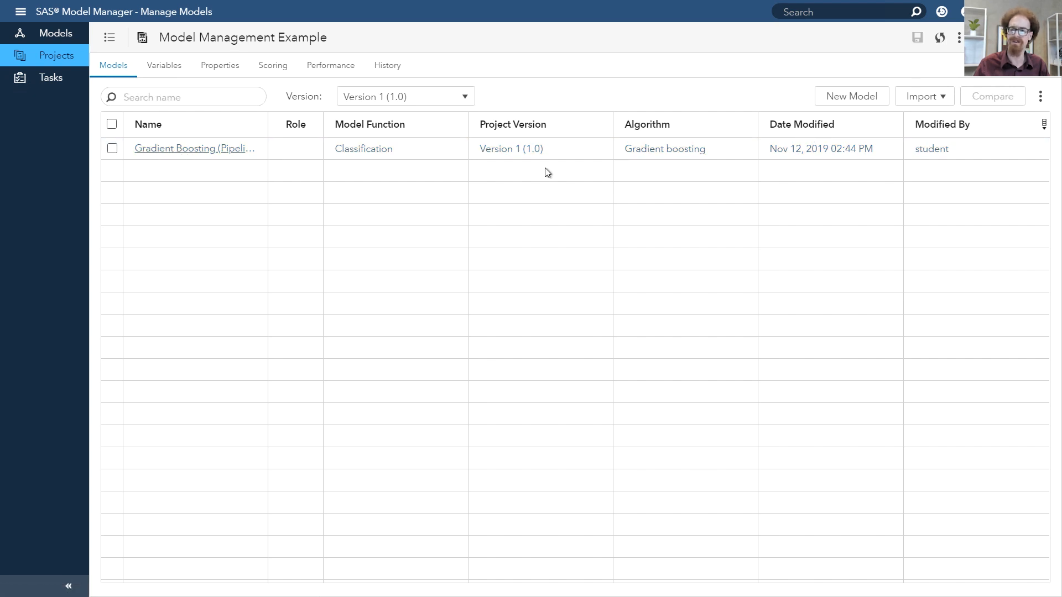
# - Set the Gradient Boosting model as champion with EM_EVENTPROBABILITY as project output variable, and add its input variables to the project
pyautogui.click(112, 149)
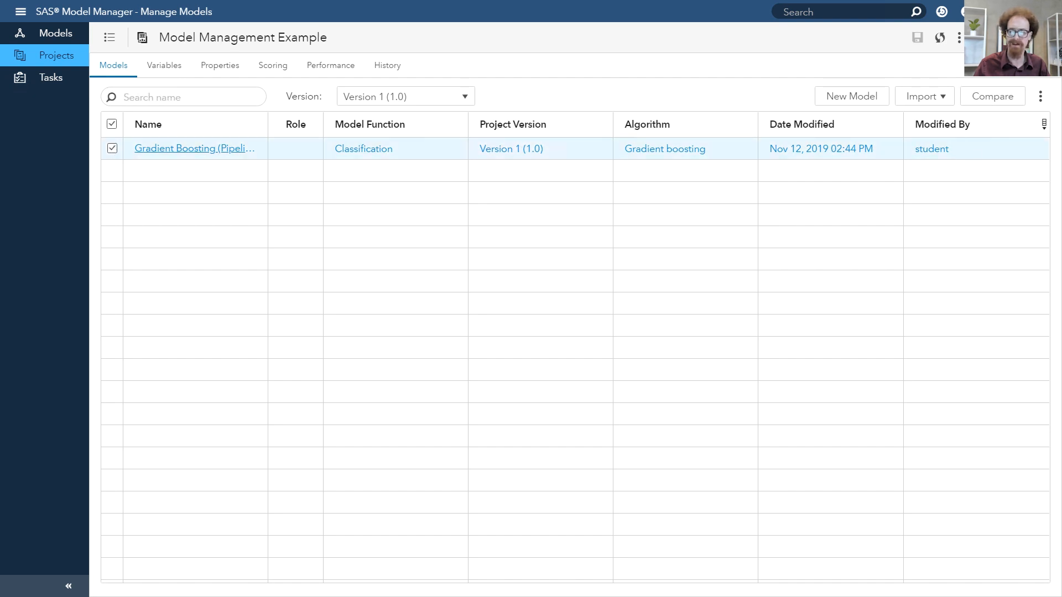
pyautogui.click(1048, 97)
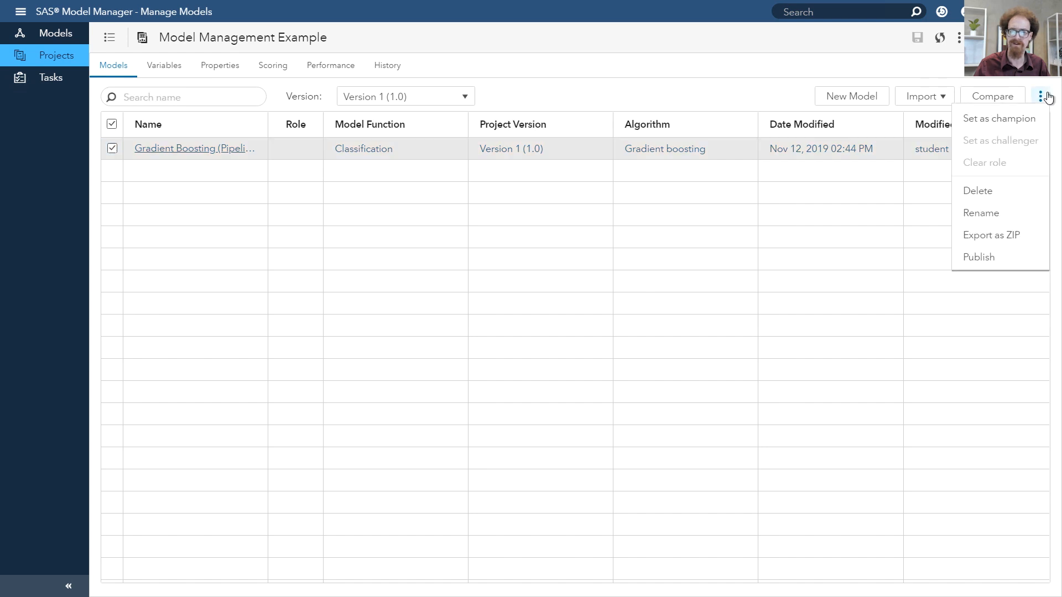
pyautogui.click(1009, 118)
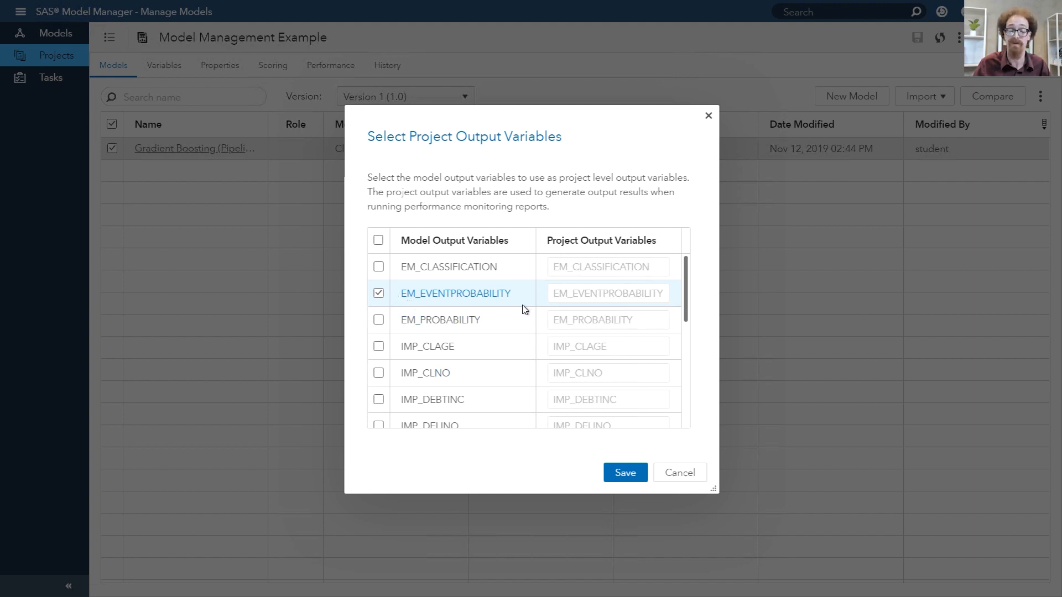
pyautogui.click(633, 473)
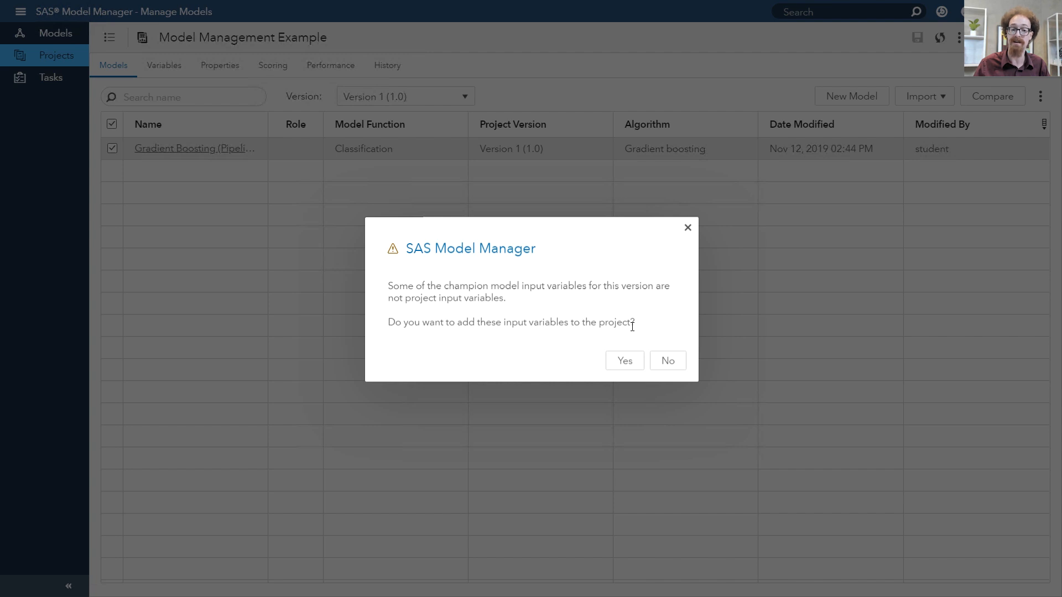
pyautogui.click(623, 363)
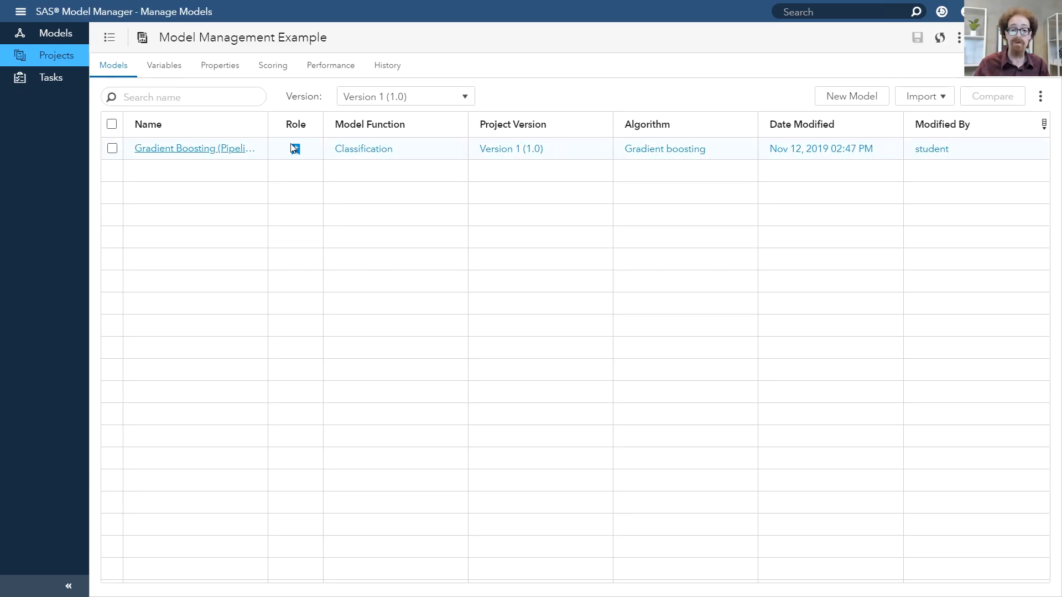
# - Check the project variables, and in the general properties set target variable BAD, target event value 1 and target values 1,0
pyautogui.click(166, 74)
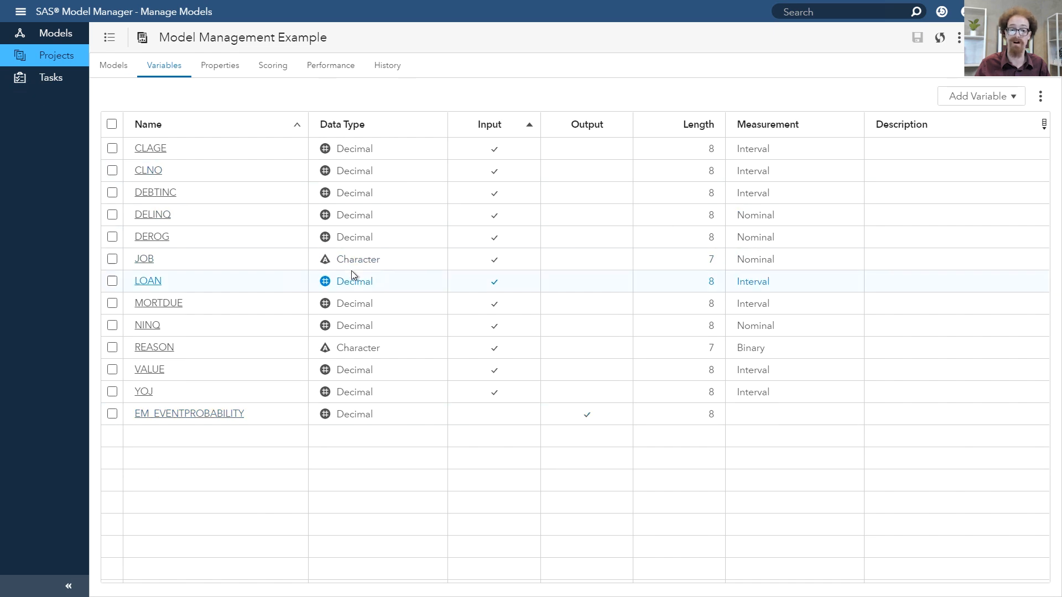
pyautogui.click(210, 75)
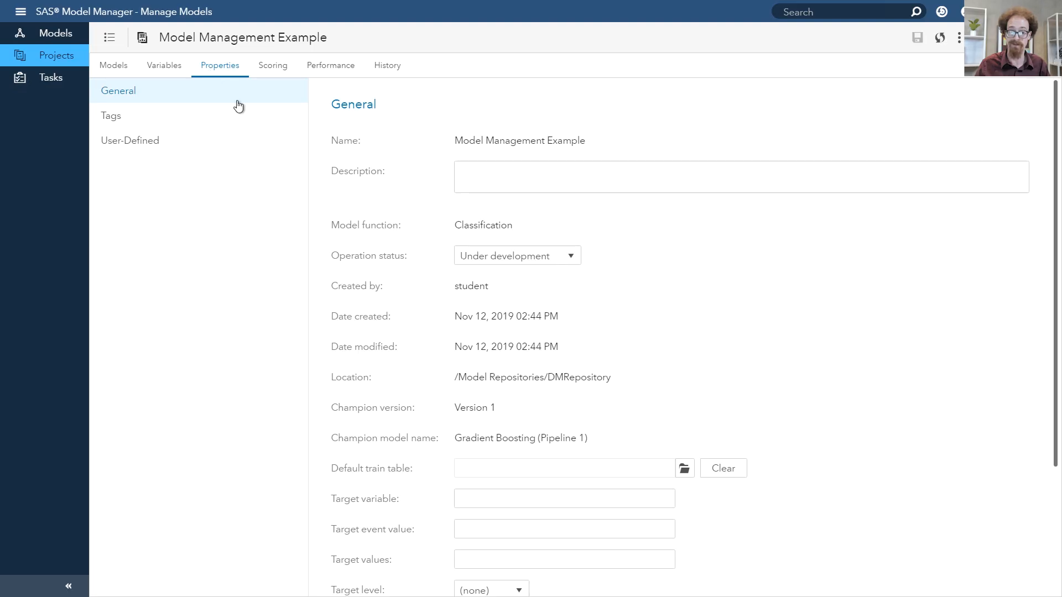
pyautogui.scroll(-1, 467, 410)
pyautogui.click(476, 445)
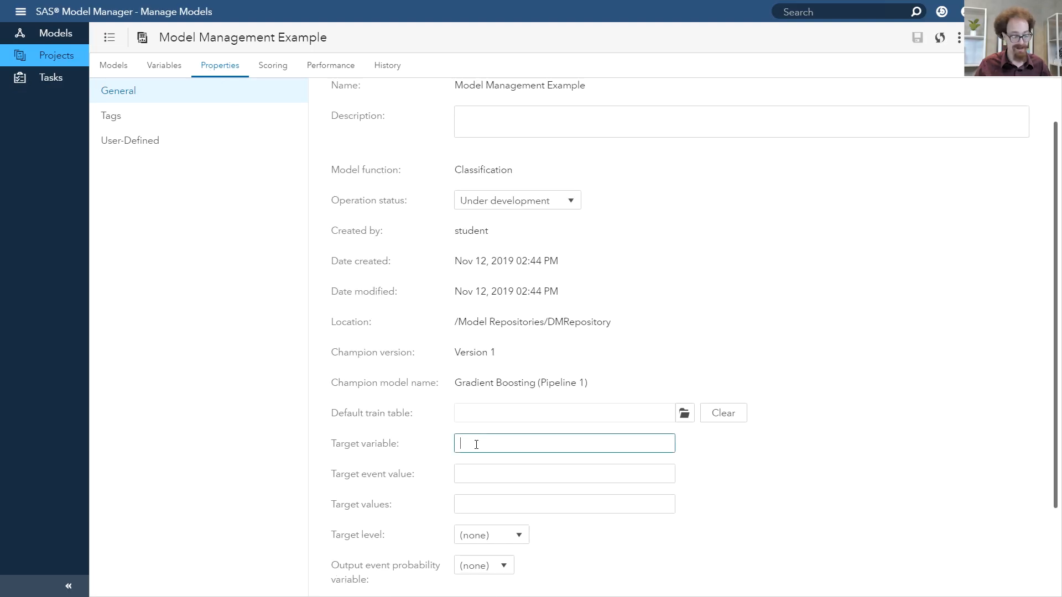
pyautogui.write('BAD')
pyautogui.click(465, 471)
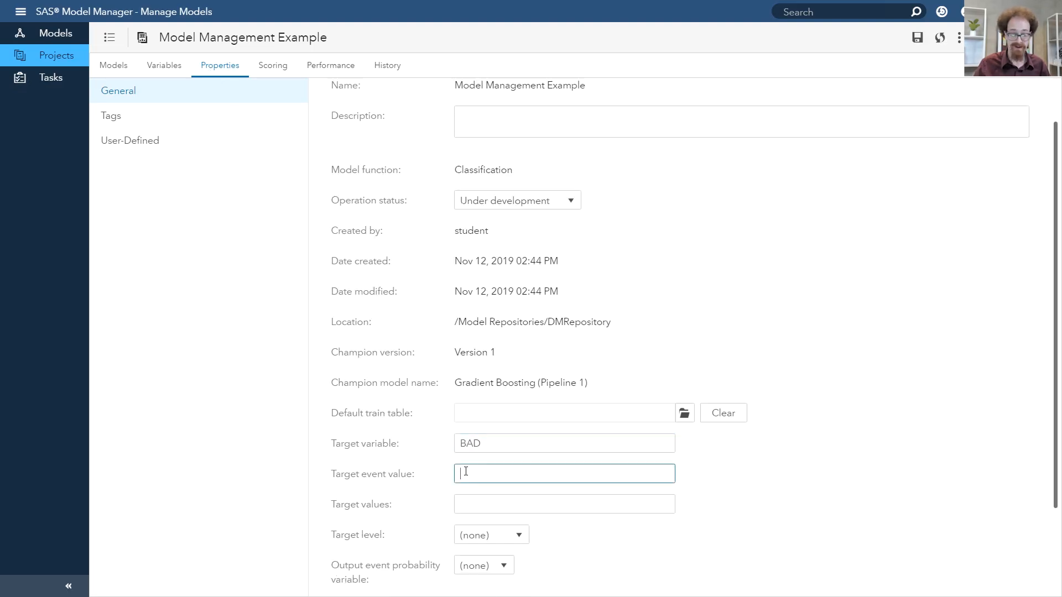
pyautogui.click(477, 505)
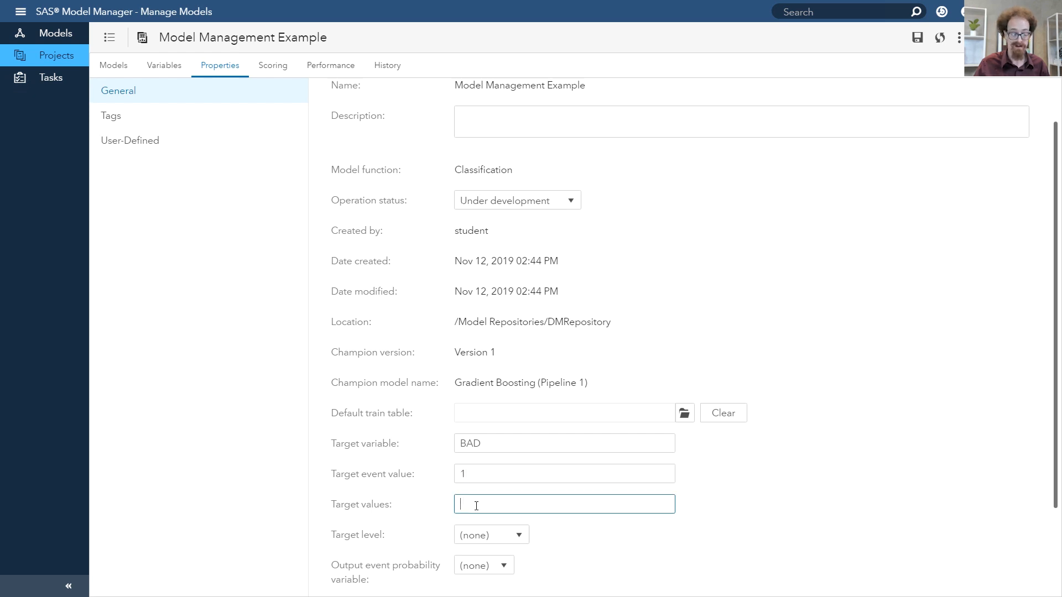
pyautogui.write('1,')
pyautogui.press('BackSpace')
pyautogui.write('0')
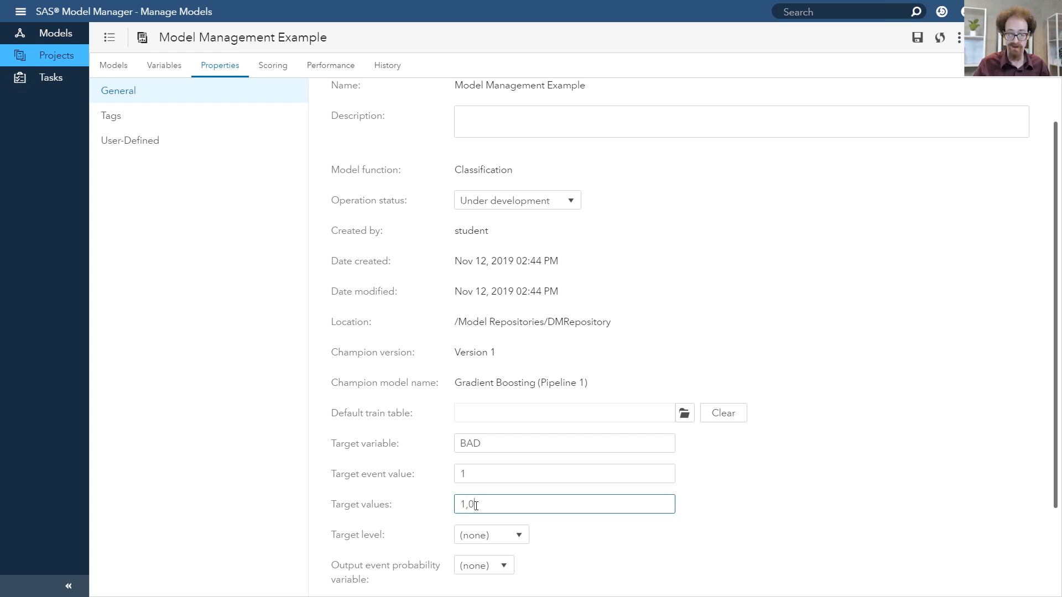
# - Set the target level to Binary and the output event probability variable to EM_EVENTPROBABILITY, and save the project properties
pyautogui.click(491, 535)
pyautogui.click(485, 457)
pyautogui.scroll(-1, 485, 458)
pyautogui.click(485, 510)
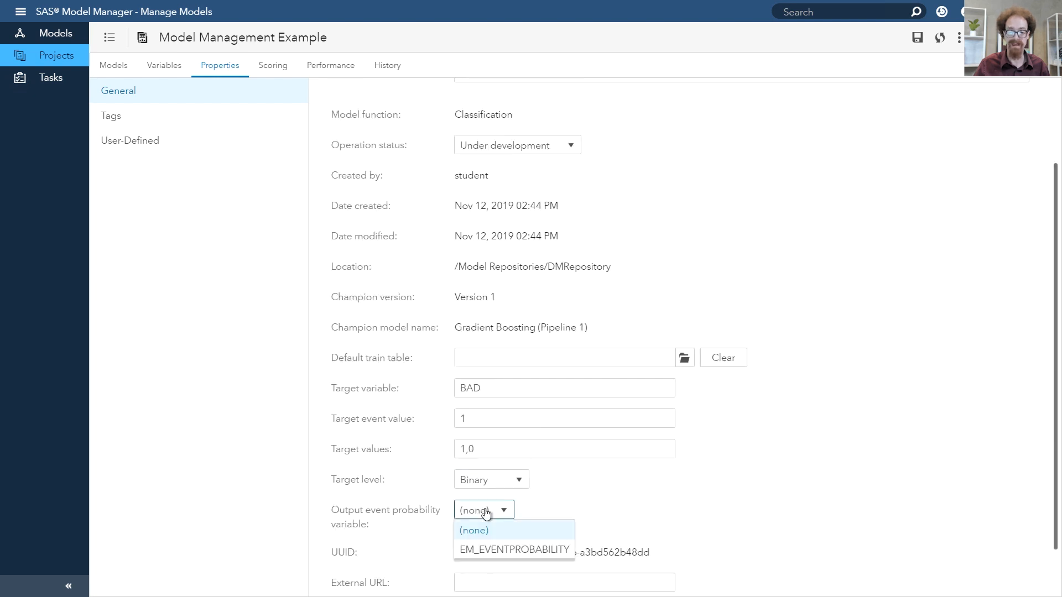
pyautogui.click(484, 551)
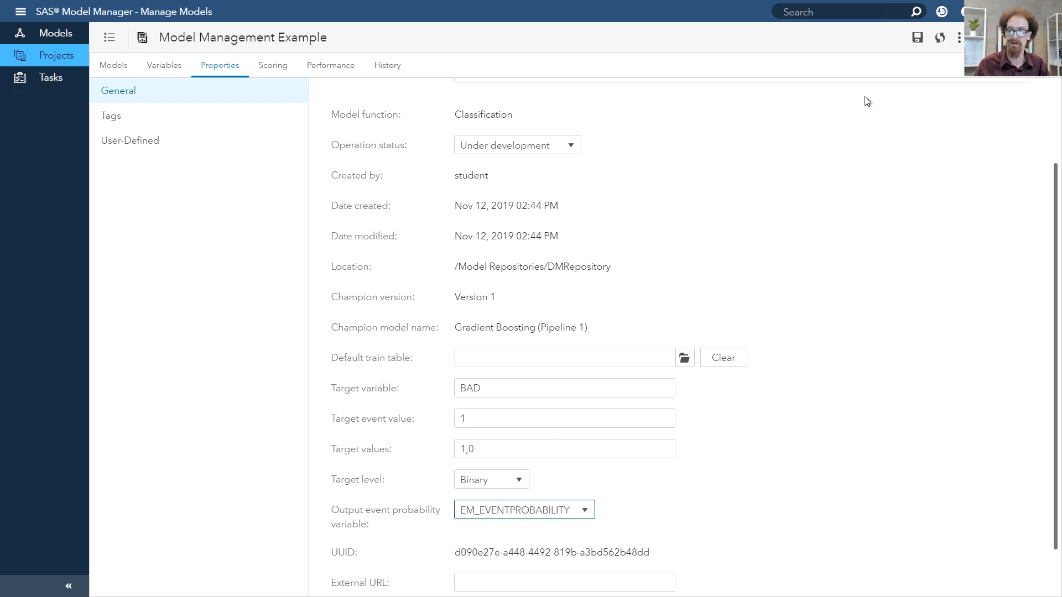
pyautogui.click(920, 44)
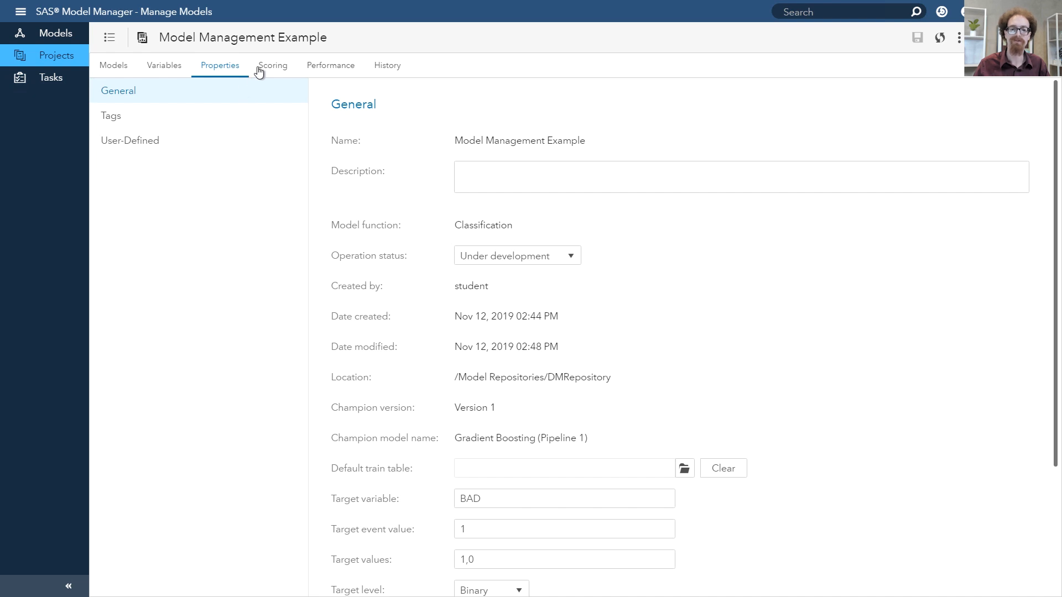
# - Return to the project's model list and open R_Logistic_Regression_Code.txt from the UA19DMMM folder in a maximized Notepad window
pyautogui.click(128, 74)
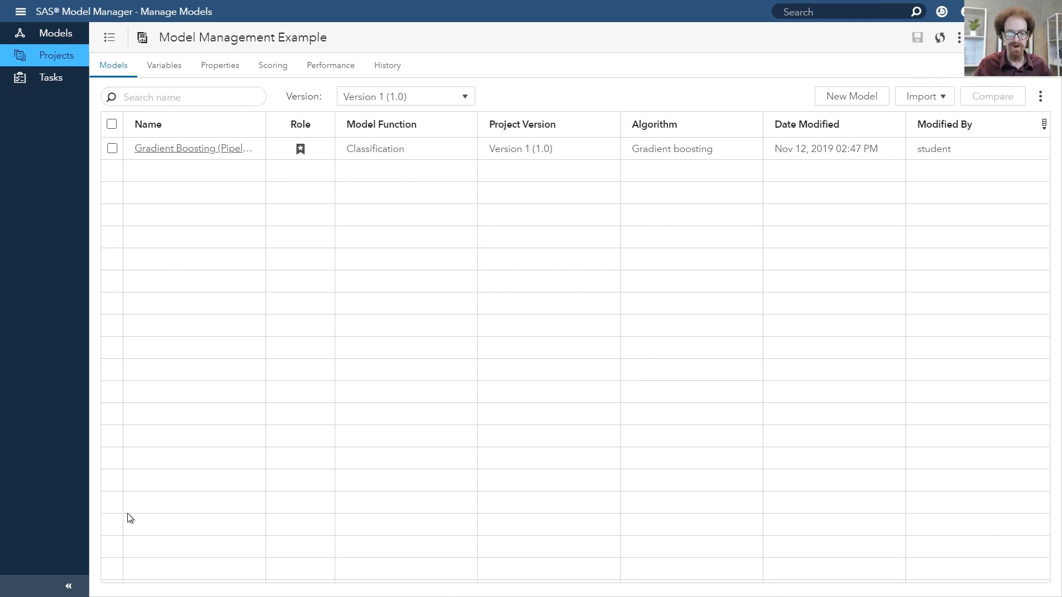
pyautogui.press('super')
pyautogui.click(67, 586)
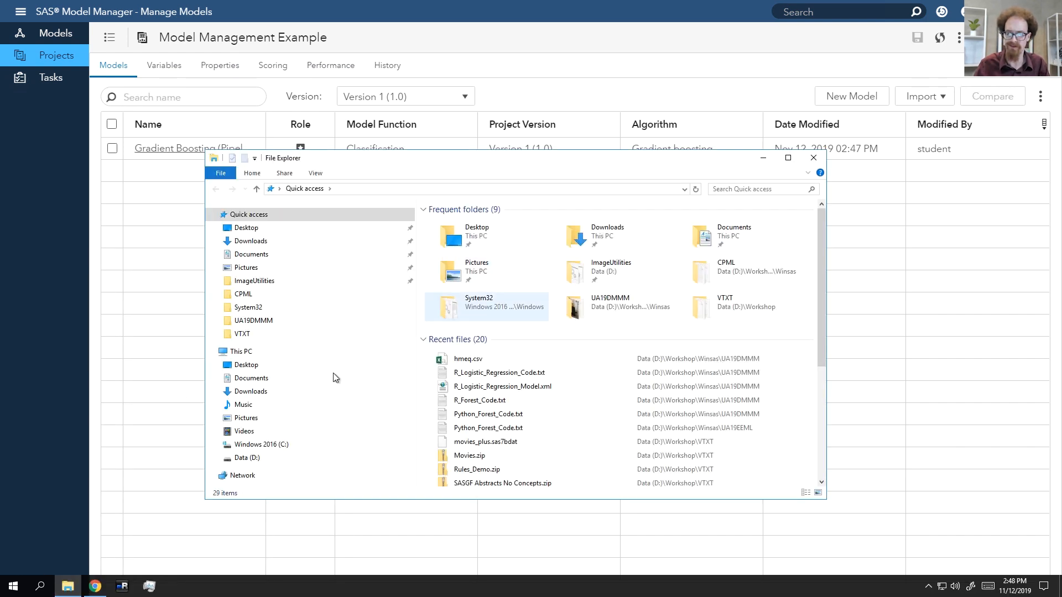
pyautogui.click(247, 457)
pyautogui.click(255, 320)
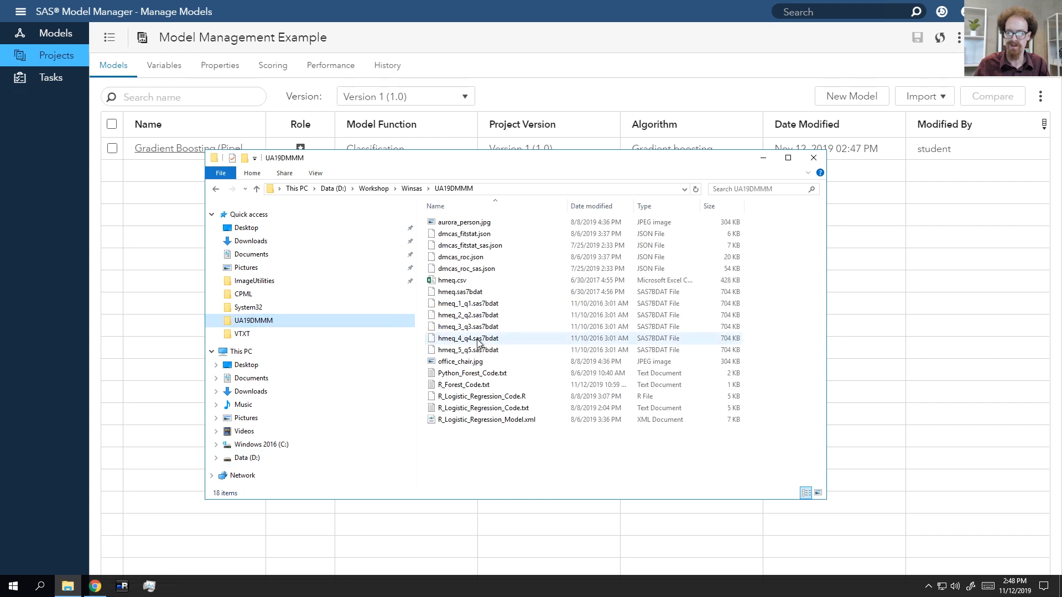
pyautogui.doubleClick(468, 409)
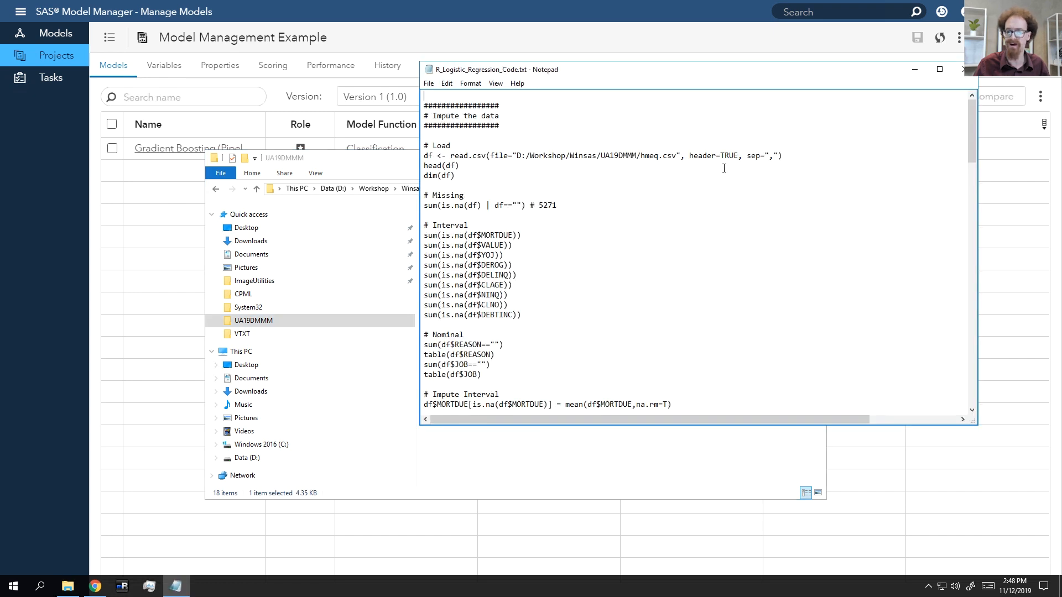
pyautogui.doubleClick(775, 70)
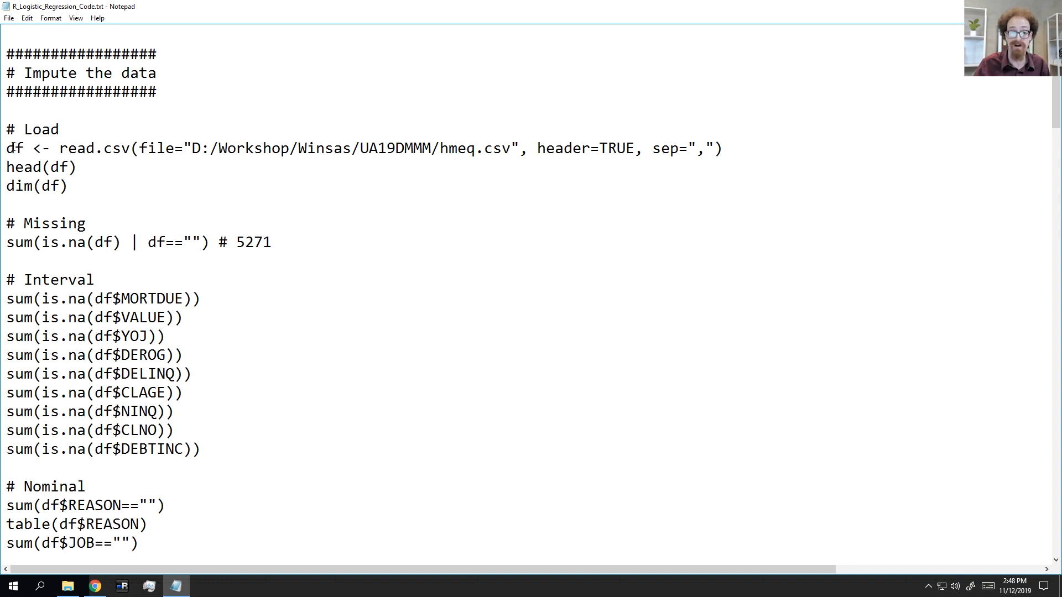
# - Review the R script's sections for loading hmeq.csv, checking missing values, imputing and partitioning the data, and fitting the logistic regression
pyautogui.moveTo(6, 151); pyautogui.dragTo(103, 299)
pyautogui.click(103, 299)
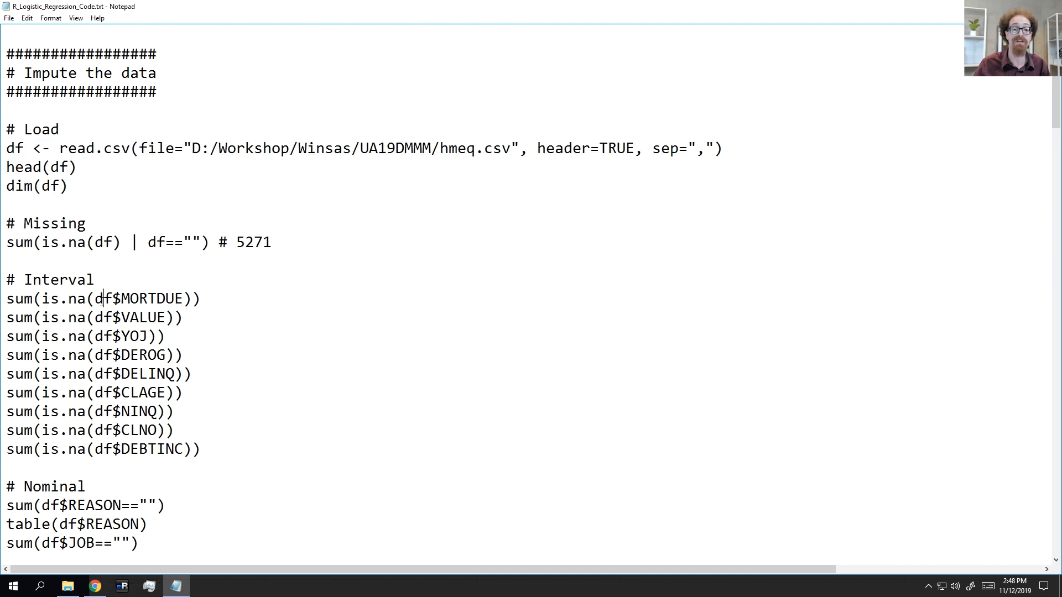
pyautogui.scroll(-1, 102, 300)
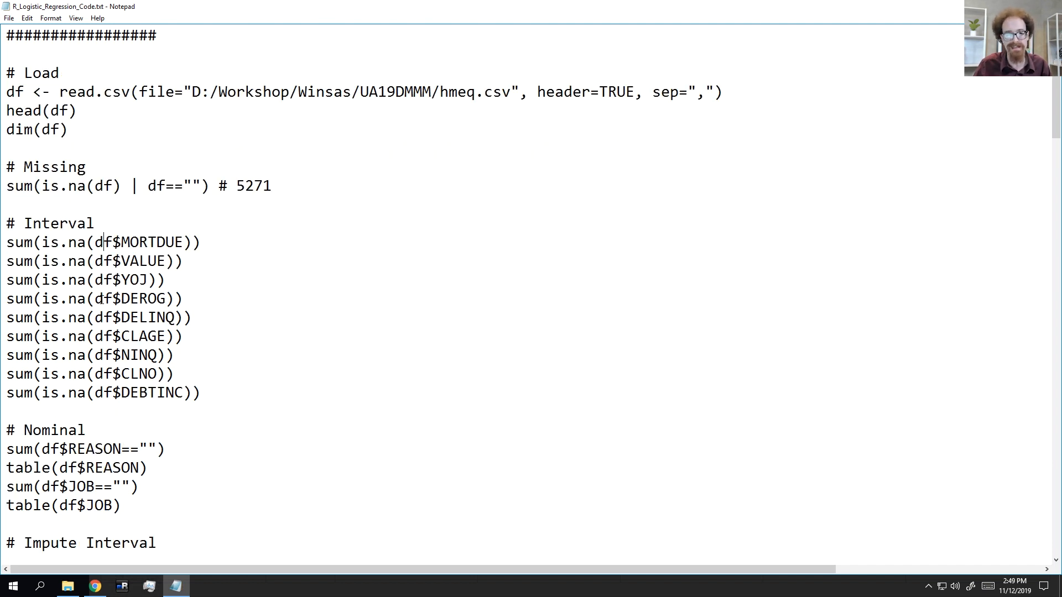
pyautogui.scroll(-14, 101, 301)
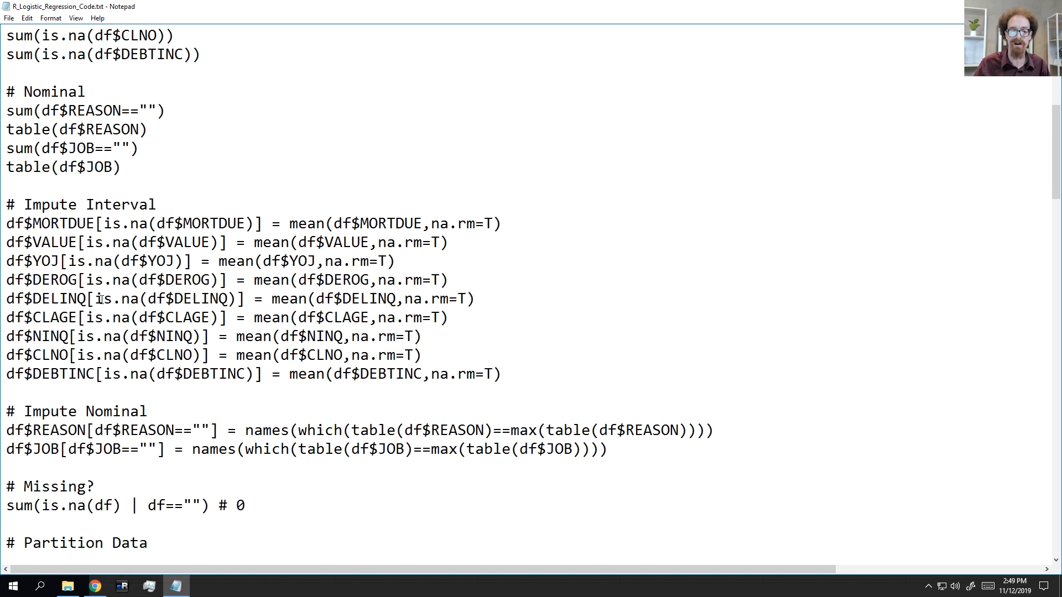
pyautogui.scroll(-1, 104, 302)
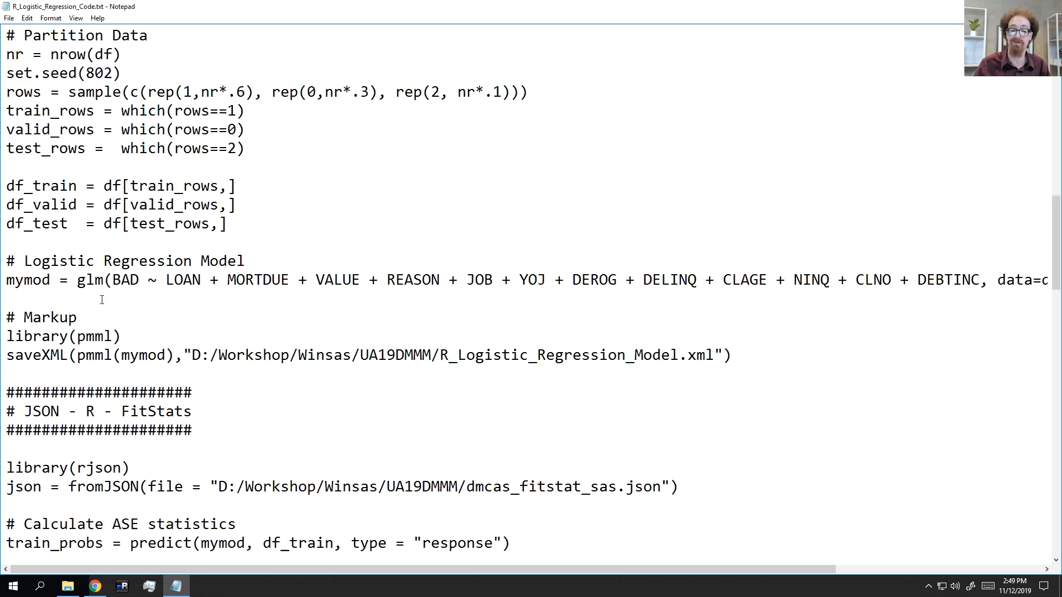
# - Examine the Markup section of the script, where the pmml library and saveXML write the model to R_Logistic_Regression_Model.xml
pyautogui.moveTo(735, 354); pyautogui.dragTo(1, 317)
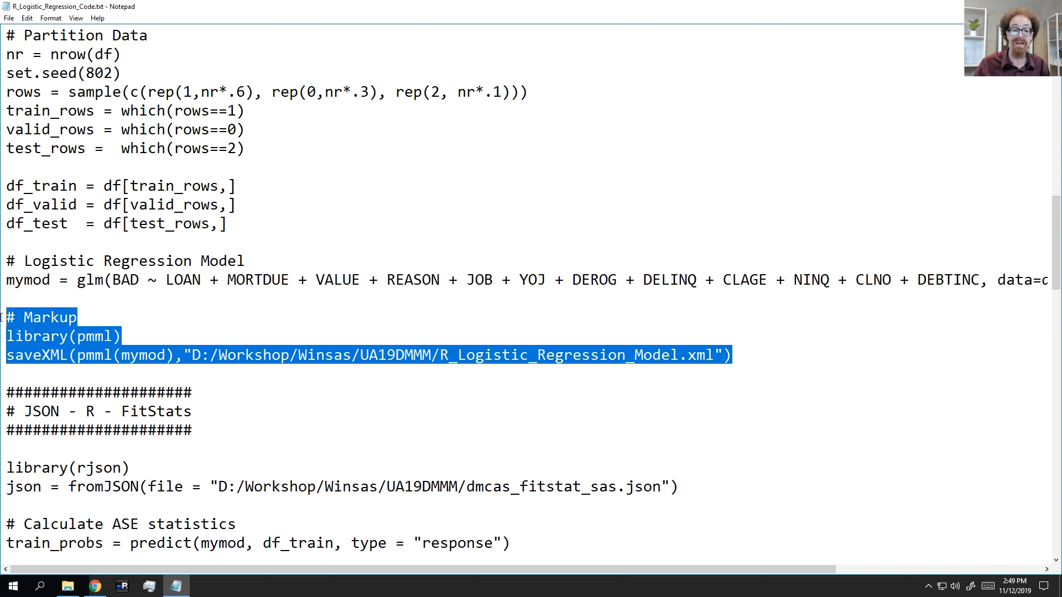
pyautogui.click(74, 336)
pyautogui.moveTo(78, 336); pyautogui.dragTo(114, 335)
pyautogui.click(114, 336)
pyautogui.moveTo(123, 335); pyautogui.dragTo(193, 354)
pyautogui.click(194, 355)
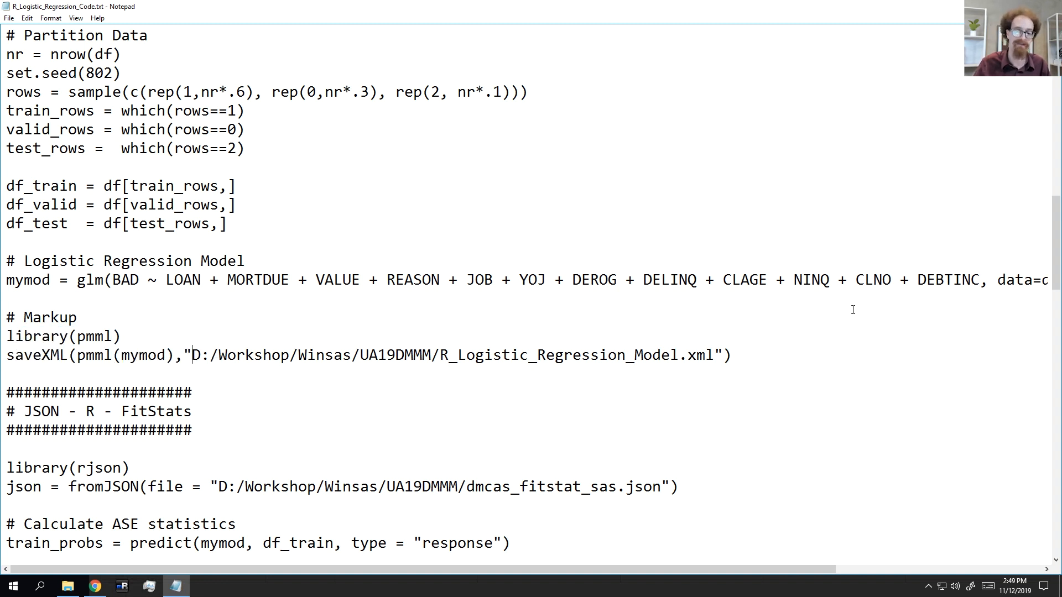
pyautogui.moveTo(763, 369); pyautogui.dragTo(688, 359)
pyautogui.click(724, 354)
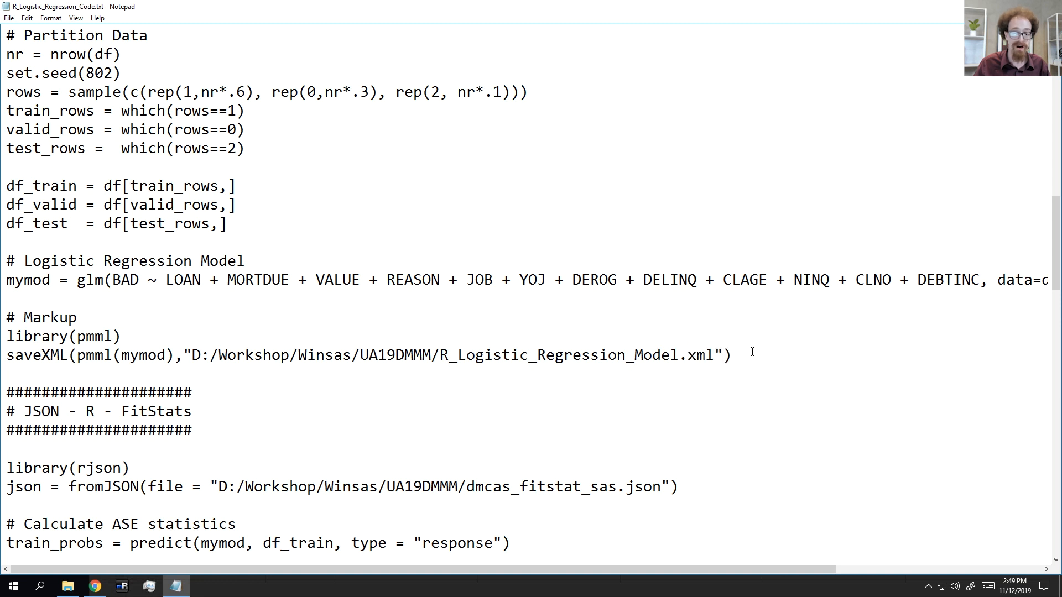
pyautogui.moveTo(66, 363); pyautogui.dragTo(4, 336)
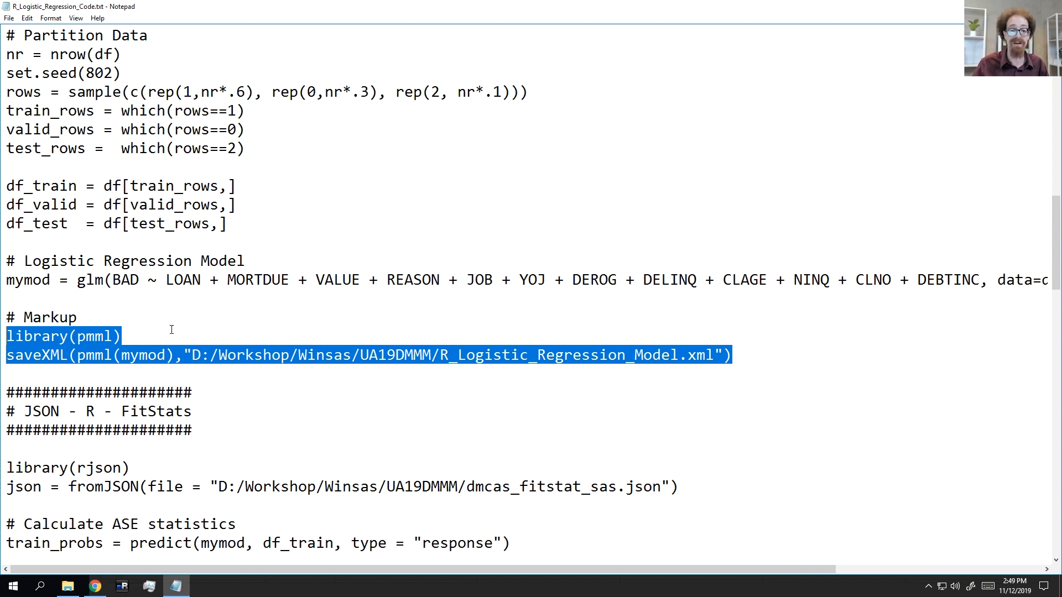
pyautogui.click(140, 342)
pyautogui.moveTo(41, 354); pyautogui.dragTo(764, 345)
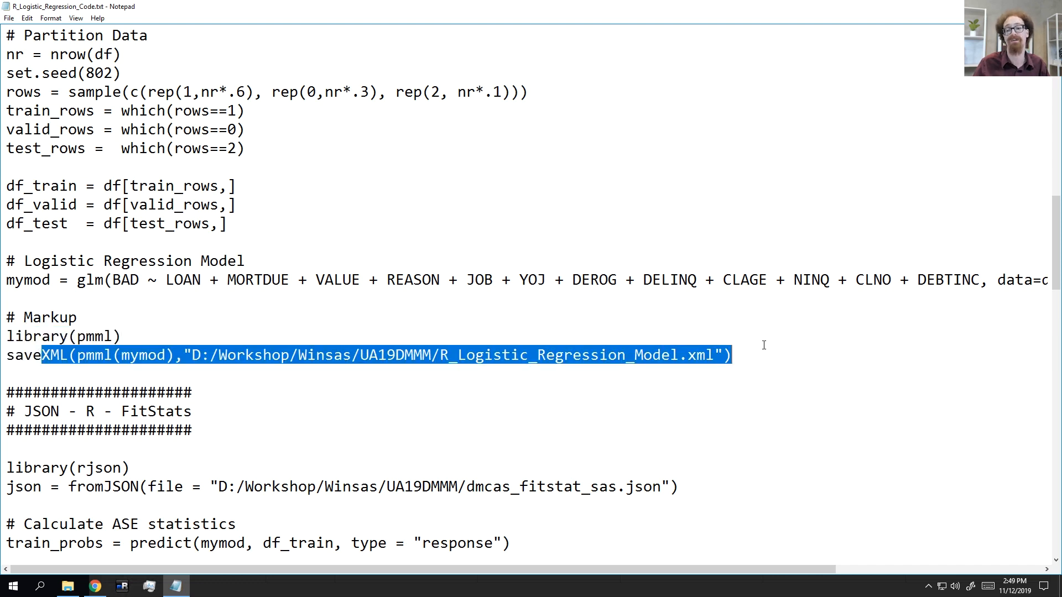
pyautogui.click(743, 354)
# - Review the script's JSON sections that calculate the fit statistics and the ROC curve data
pyautogui.scroll(-3, 308, 324)
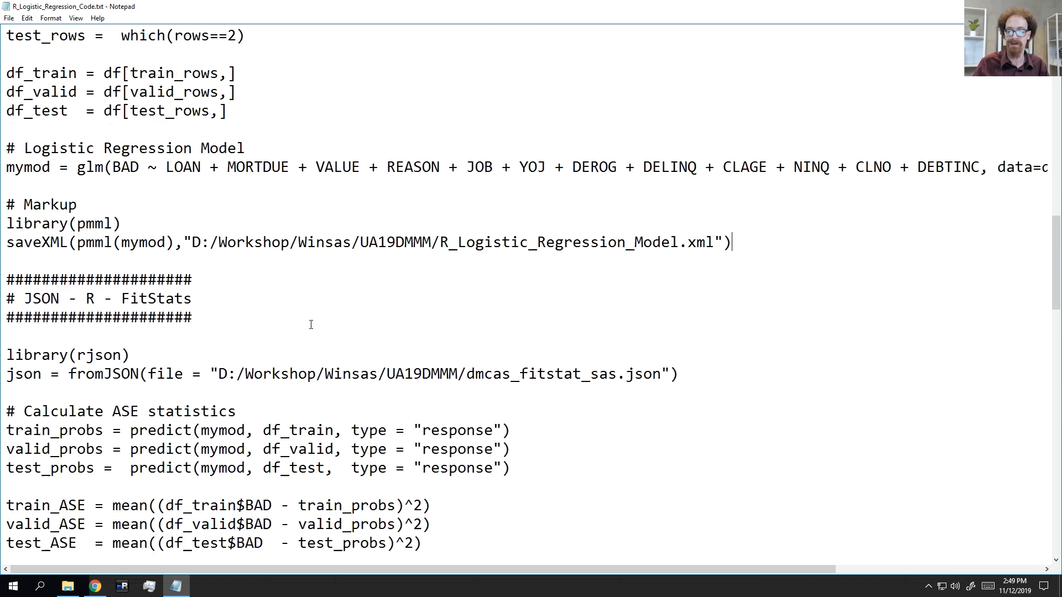
pyautogui.moveTo(26, 220); pyautogui.dragTo(432, 449)
pyautogui.scroll(-8, 117, 326)
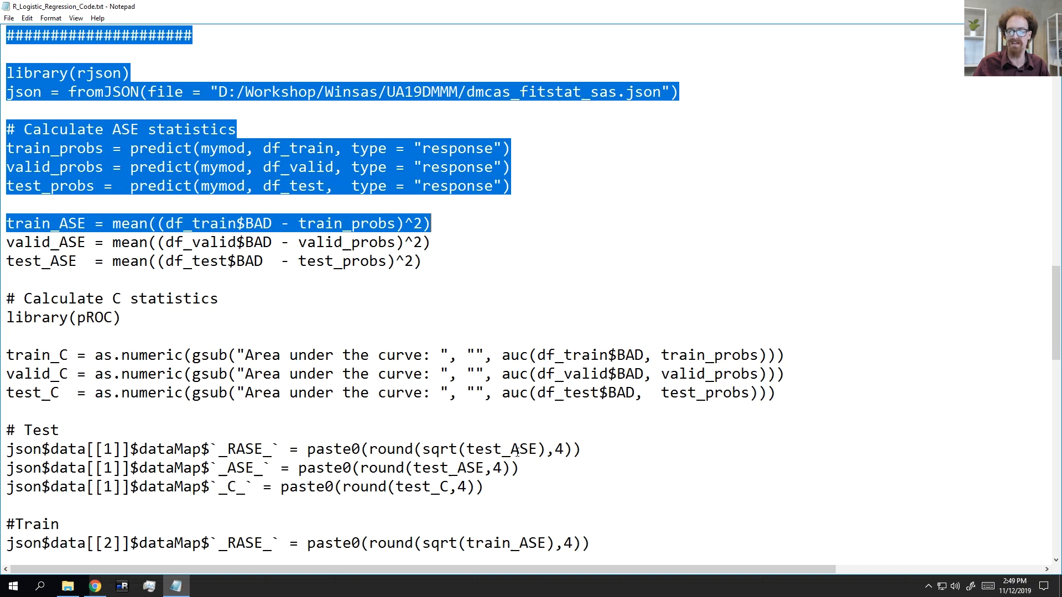
pyautogui.scroll(-10, 117, 326)
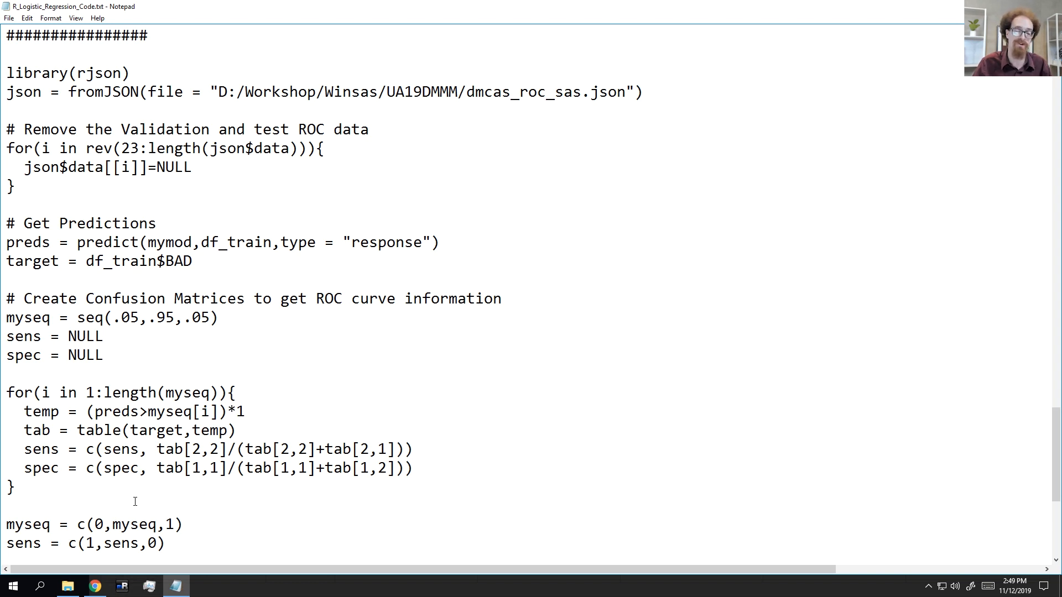
# - Return to SAS Model Manager and import R_Logistic_Regression_Model.xml from the UA19DMMM folder into the Model Management Example project
pyautogui.click(183, 588)
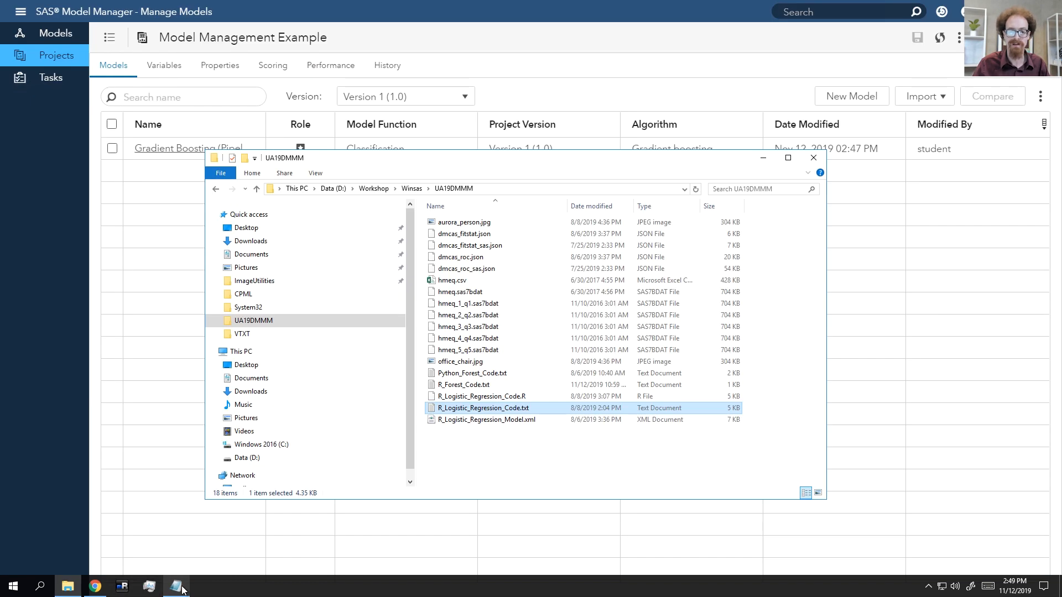
pyautogui.click(763, 157)
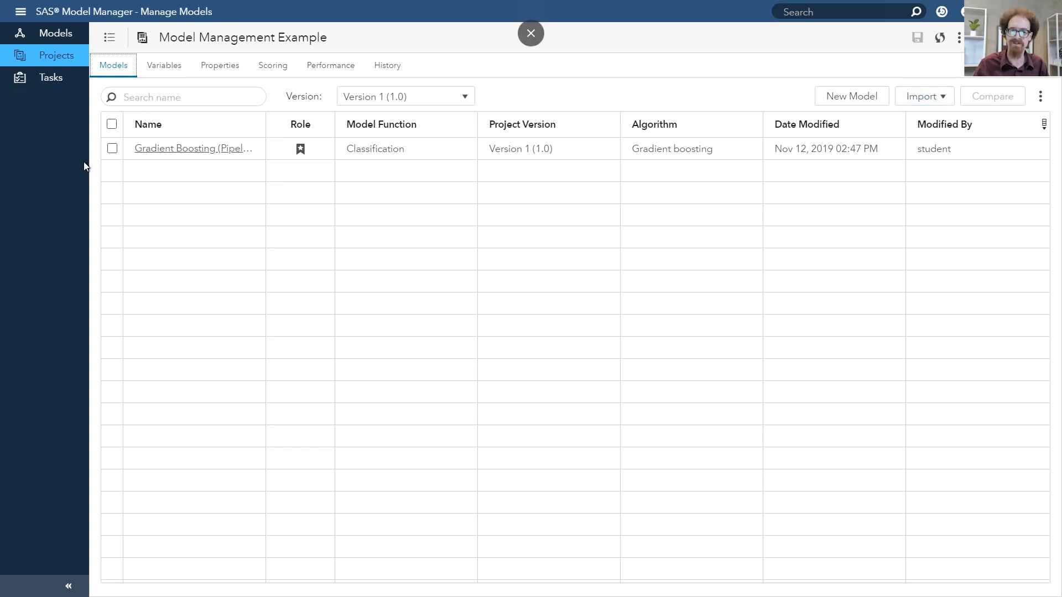
pyautogui.click(938, 99)
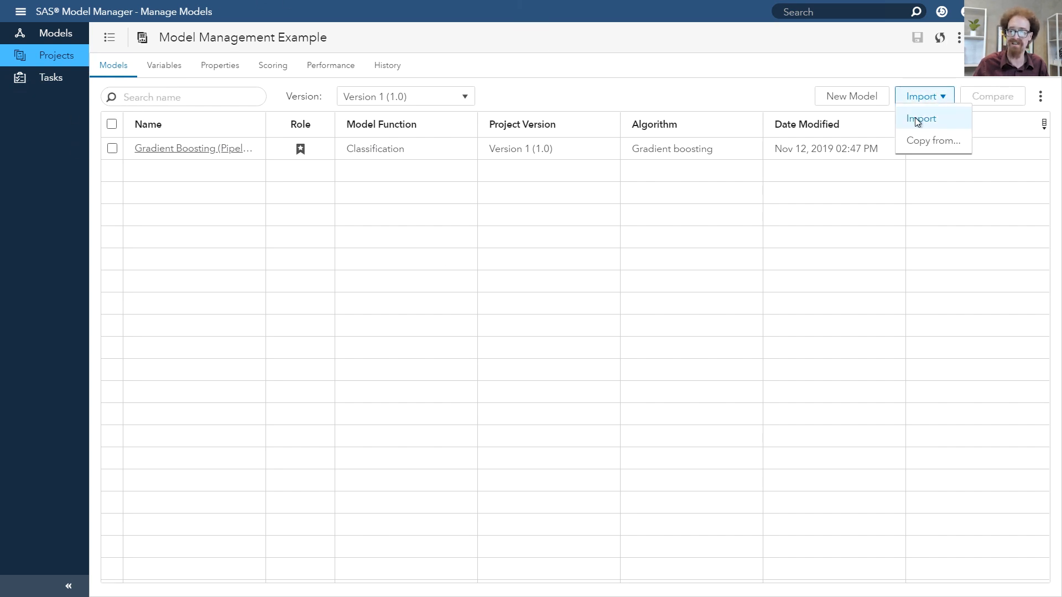
pyautogui.click(918, 122)
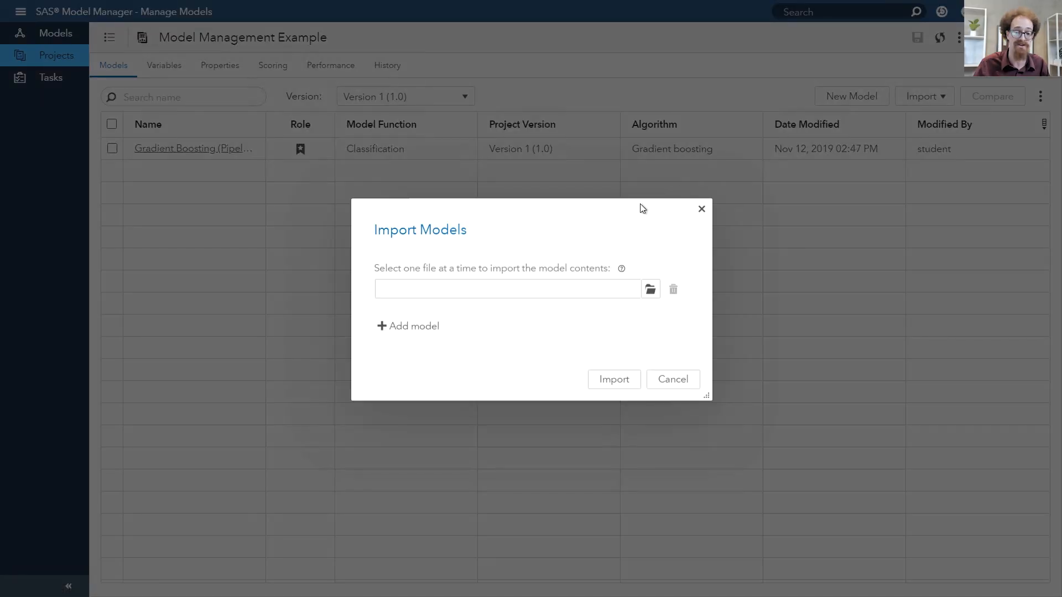
pyautogui.click(647, 291)
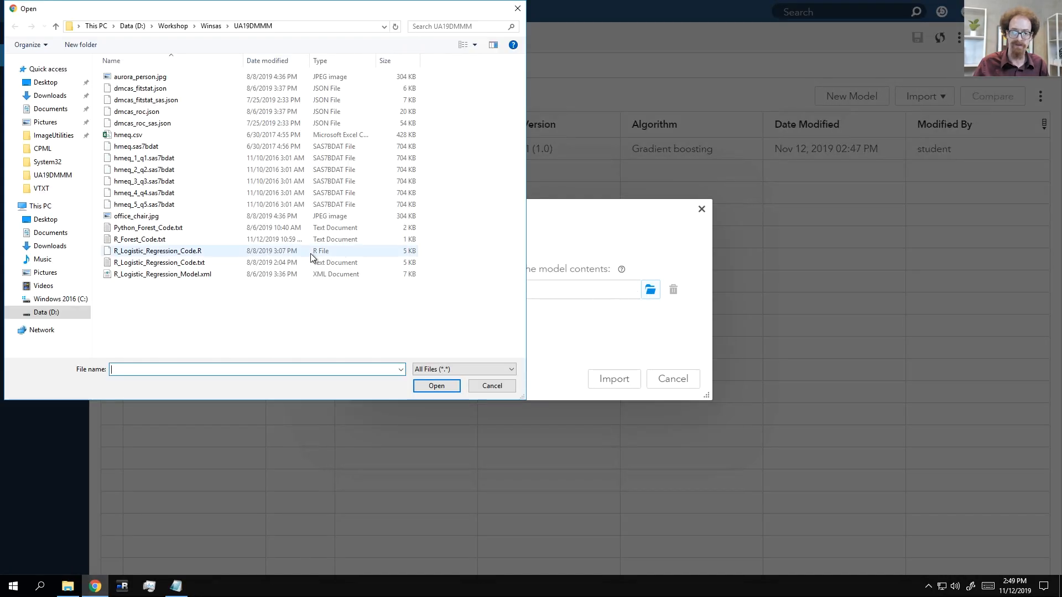
pyautogui.click(190, 275)
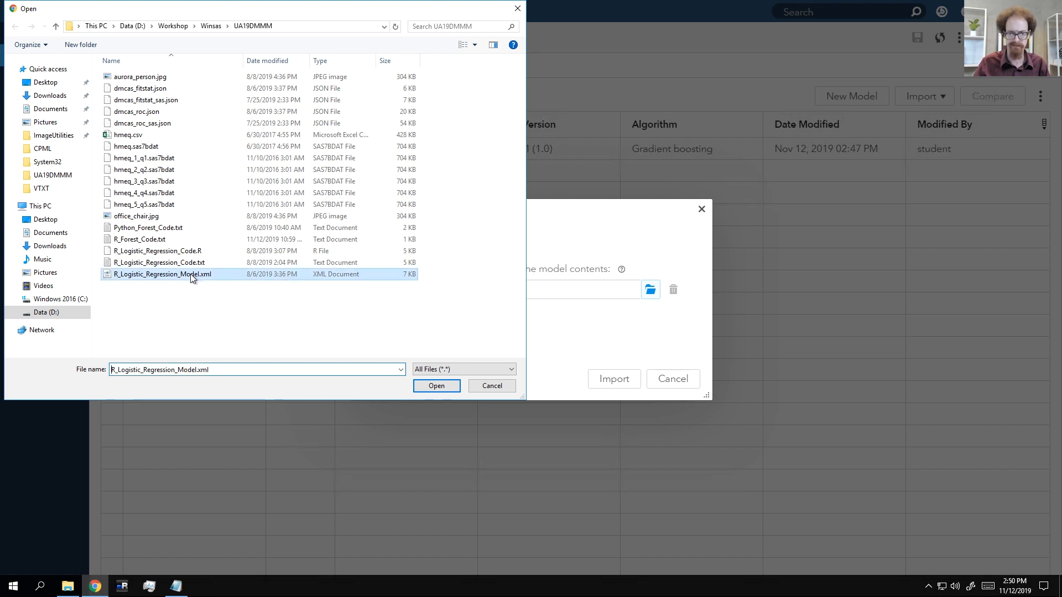
pyautogui.click(435, 386)
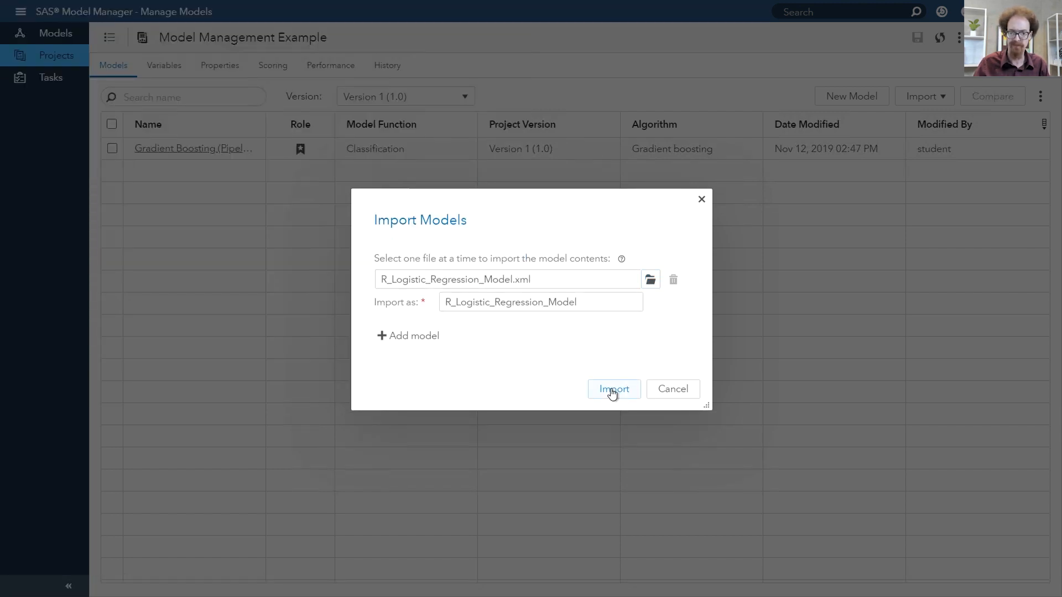
pyautogui.click(612, 393)
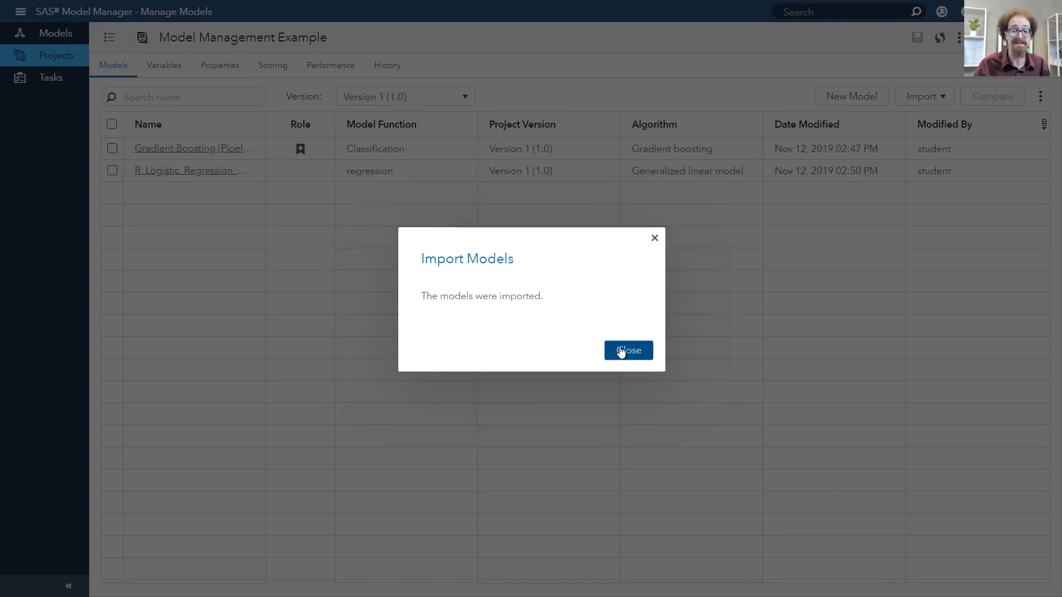
pyautogui.click(618, 347)
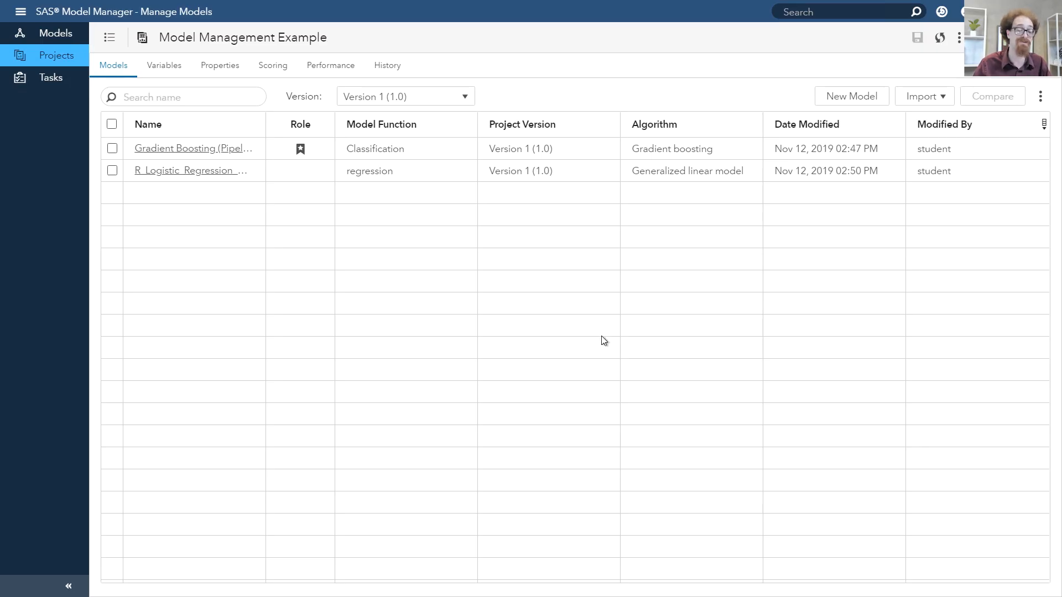
# - Set the R logistic regression model as challenger, mapping its Predicted_BAD output to the project output variable EM_EVENTPROBABILITY
pyautogui.click(113, 171)
pyautogui.click(1040, 99)
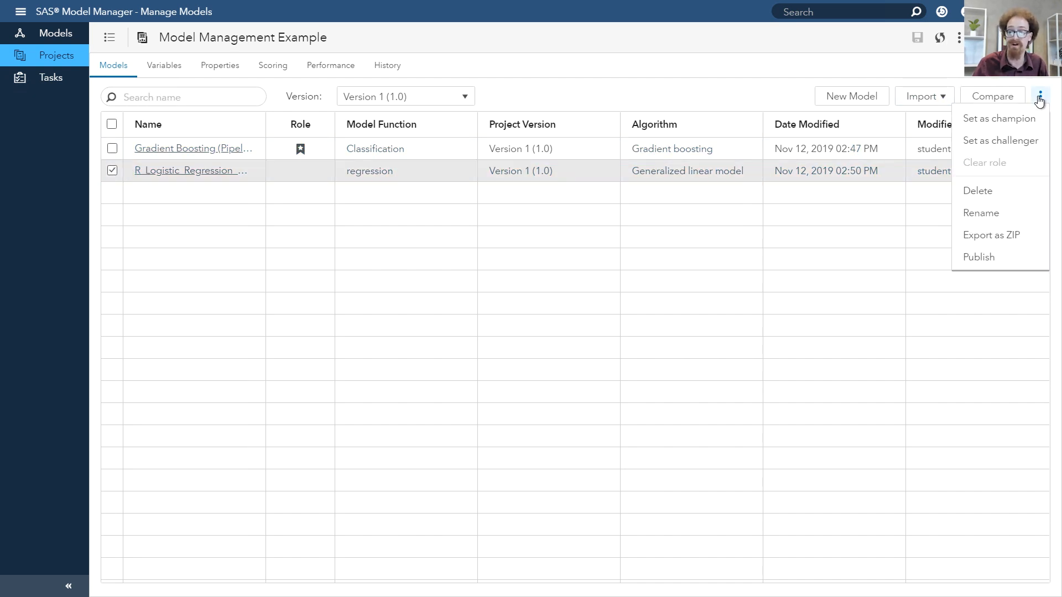
pyautogui.click(1006, 140)
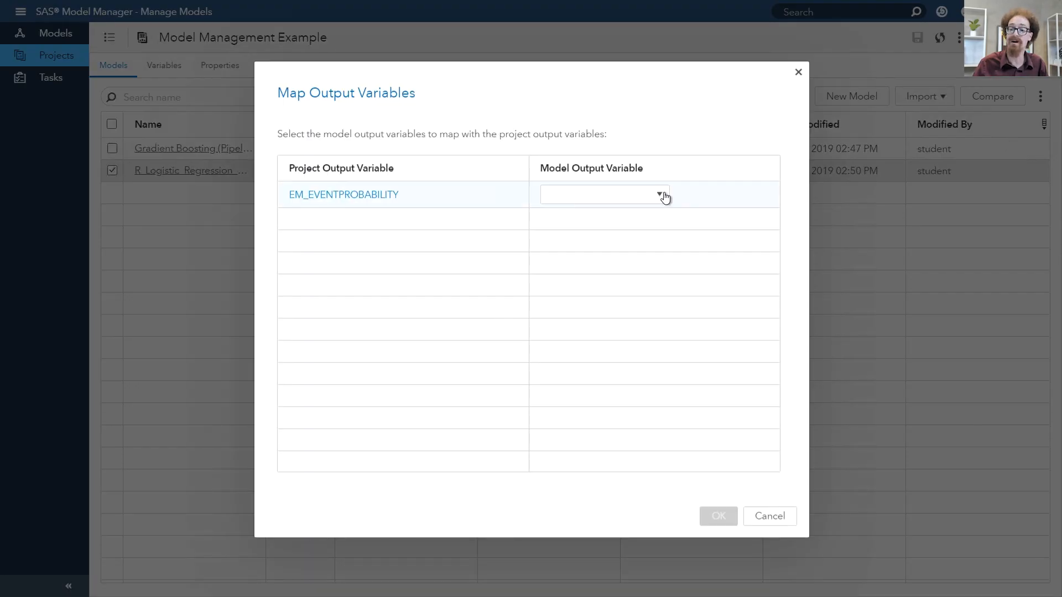
pyautogui.moveTo(411, 194); pyautogui.dragTo(304, 191)
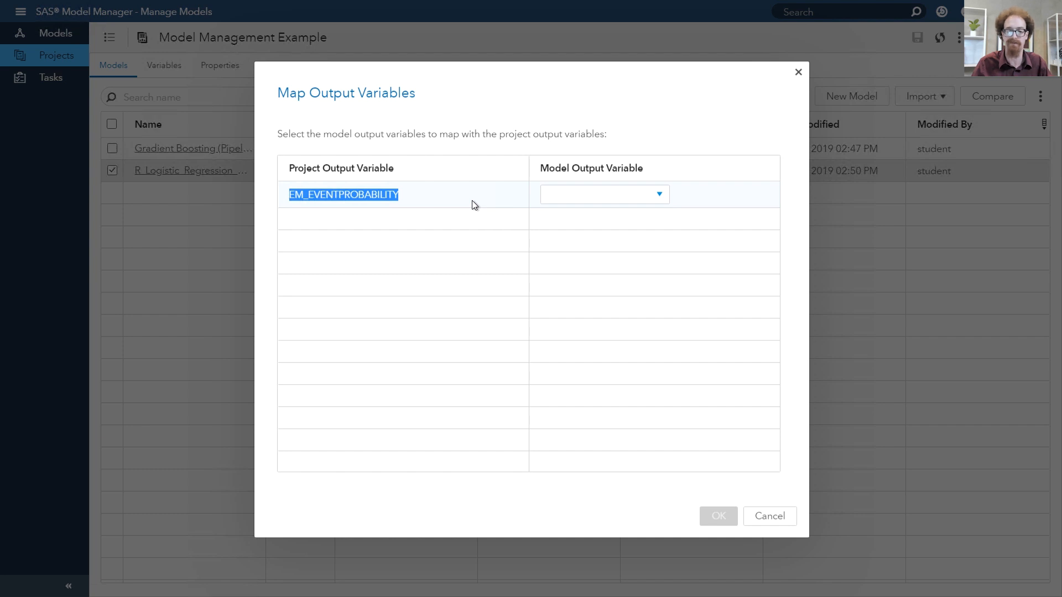
pyautogui.click(657, 196)
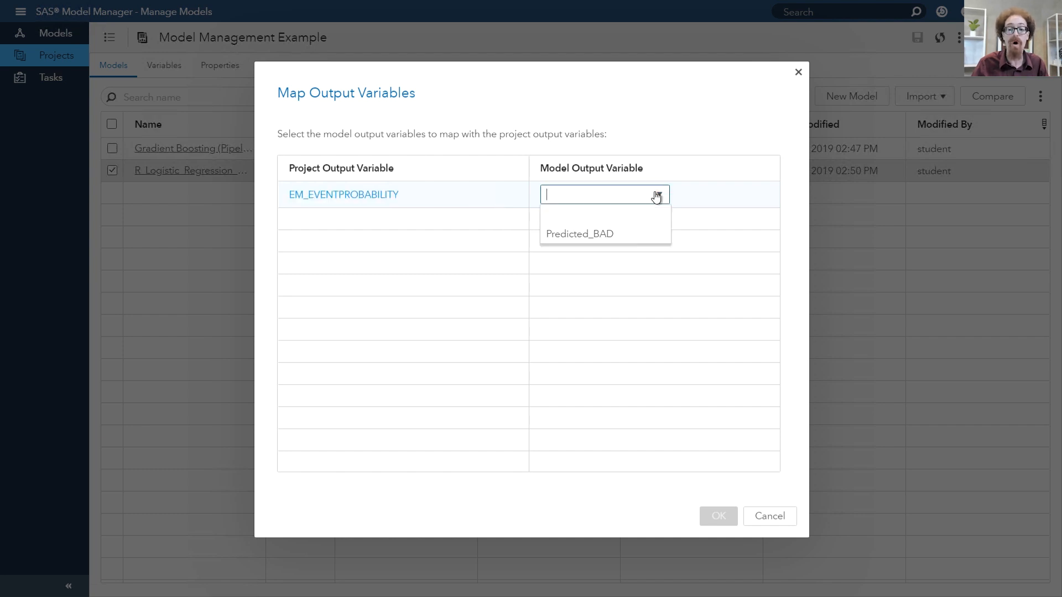
pyautogui.click(605, 238)
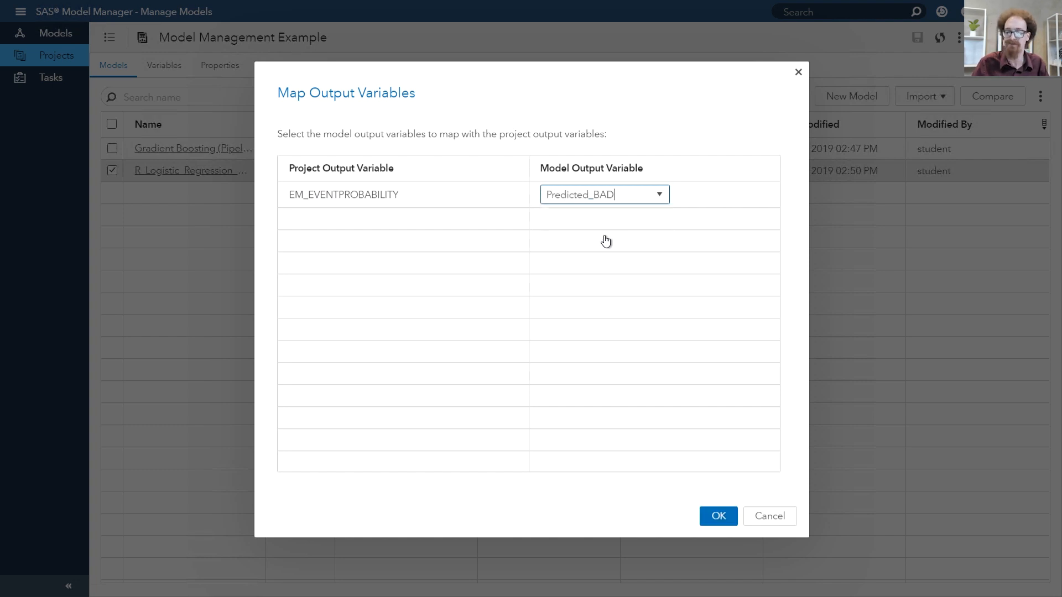
pyautogui.click(714, 524)
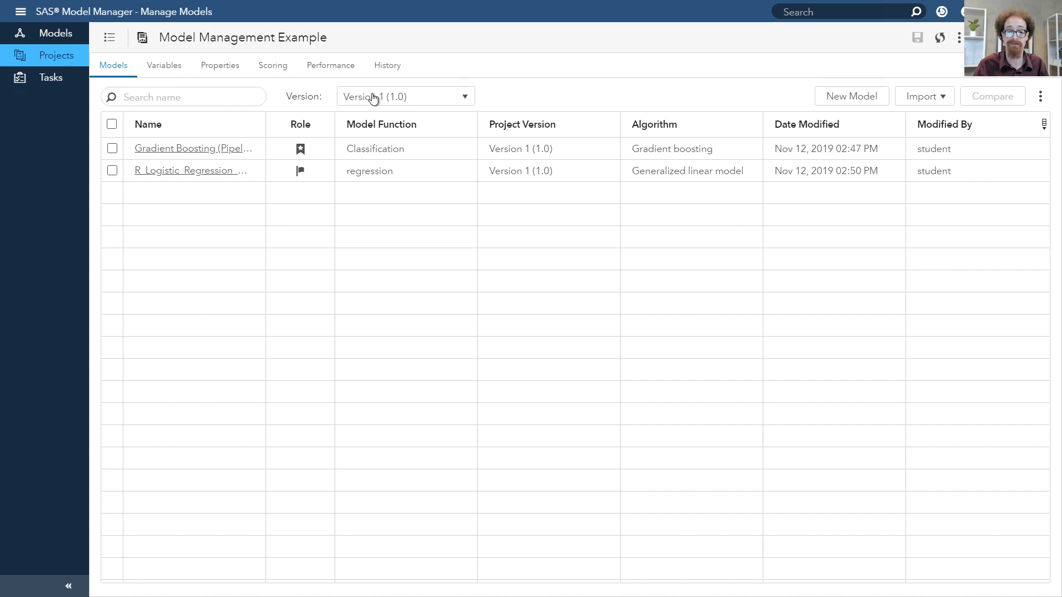
# - Create a new scoring test named Example Test for the Gradient Boosting (Pipeline 1) champion model
pyautogui.click(271, 70)
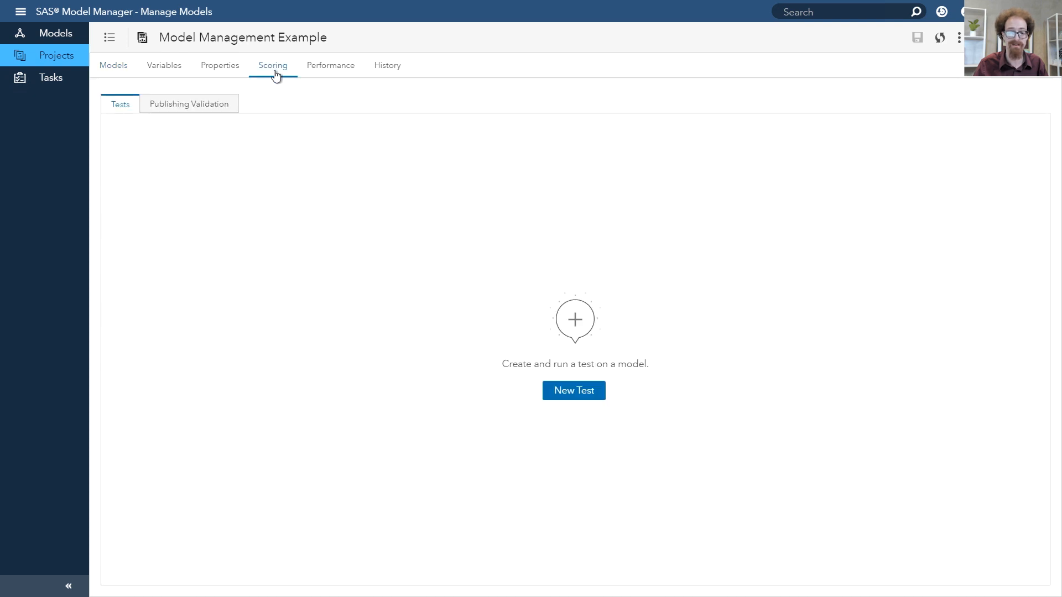
pyautogui.click(572, 396)
pyautogui.click(571, 396)
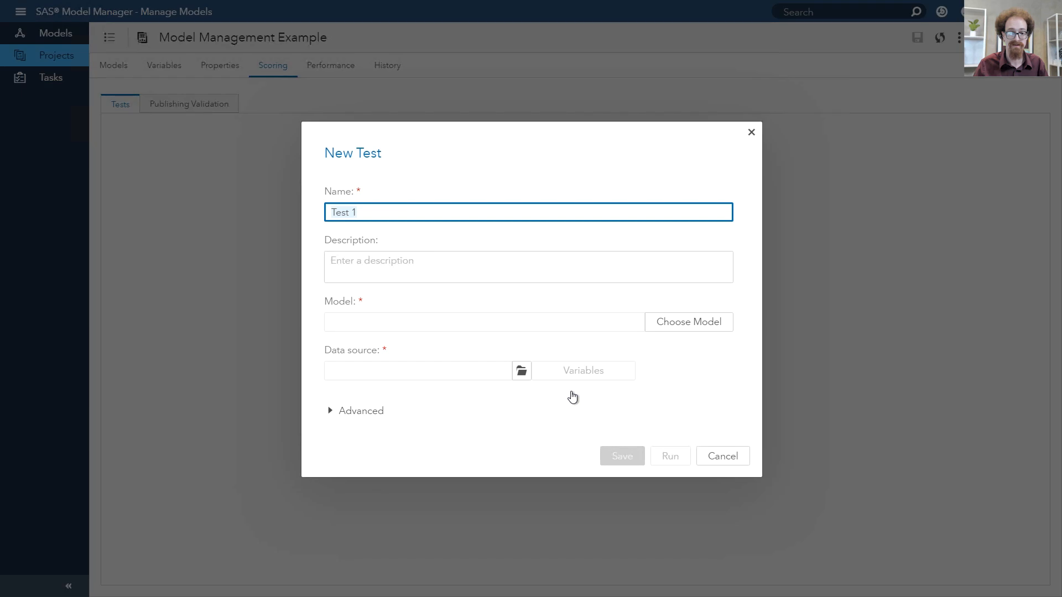
pyautogui.write('Example Test')
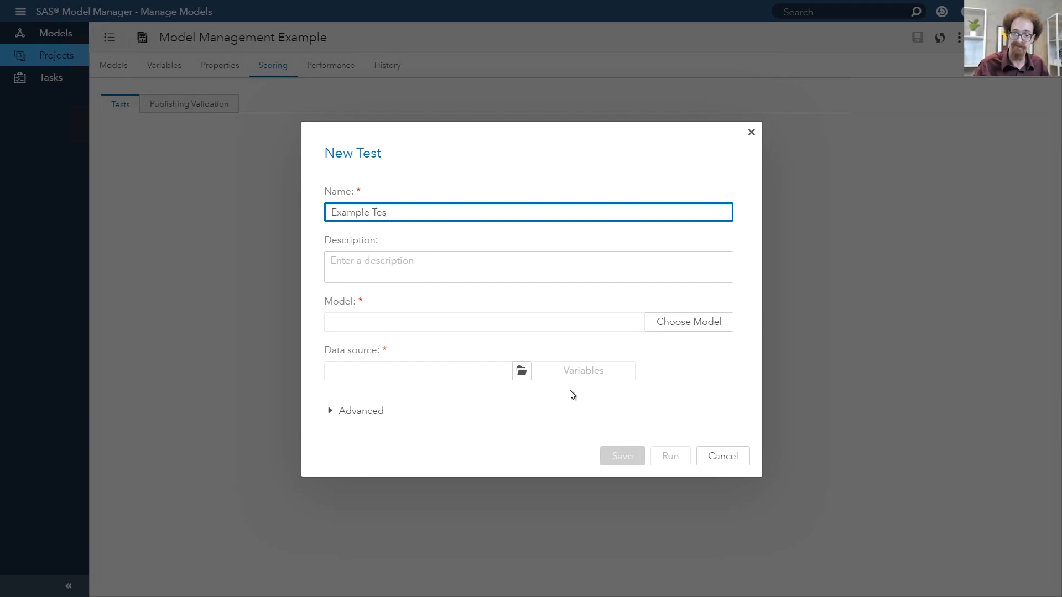
pyautogui.click(664, 322)
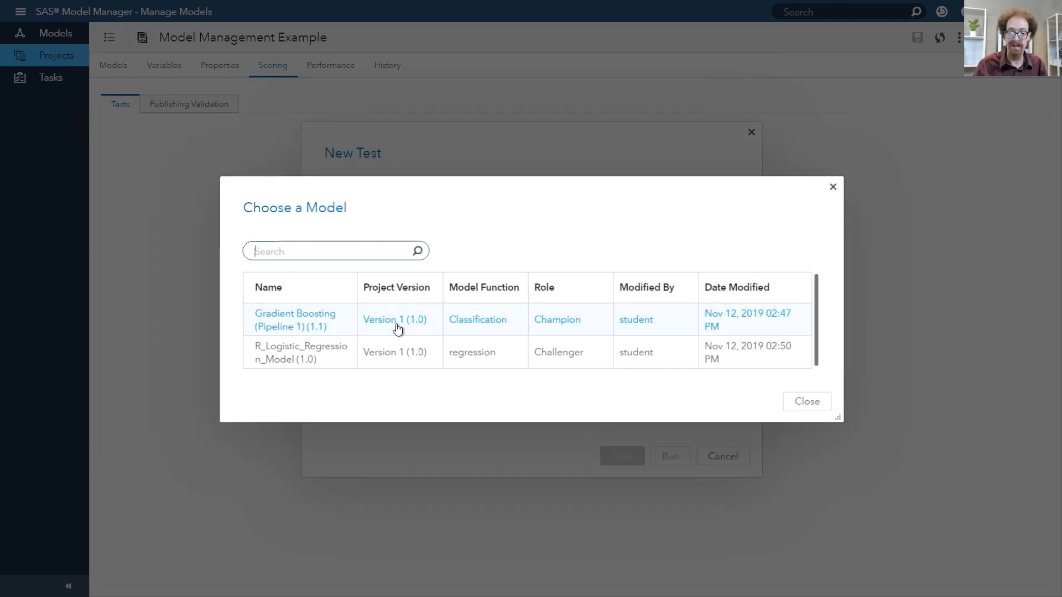
pyautogui.click(282, 326)
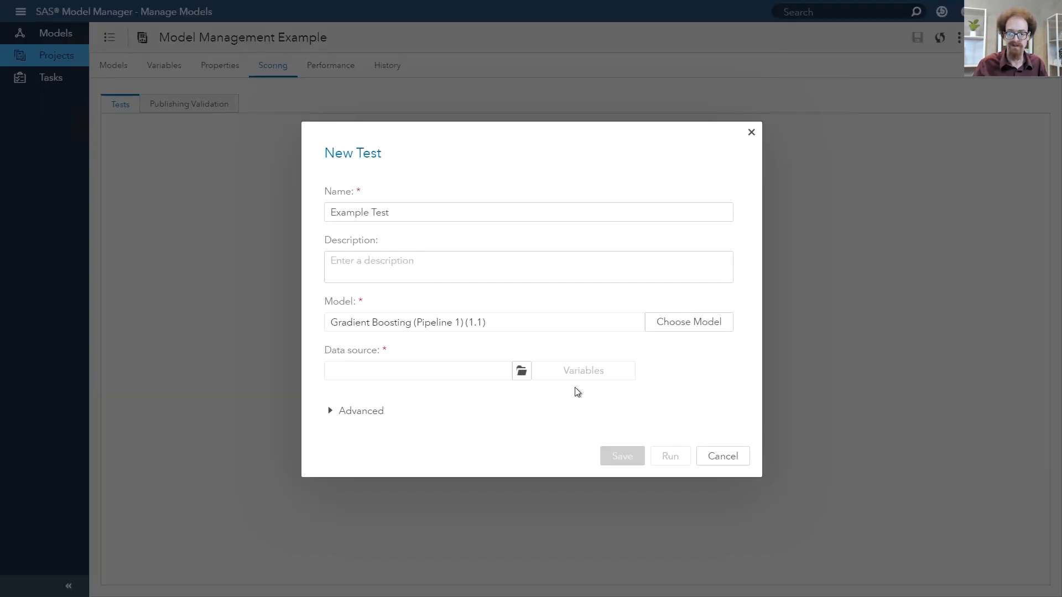
# - Import the local file hmeq_1_q1.sas7bdat into cas-shared-default/Public and use it as the test's data source
pyautogui.click(522, 371)
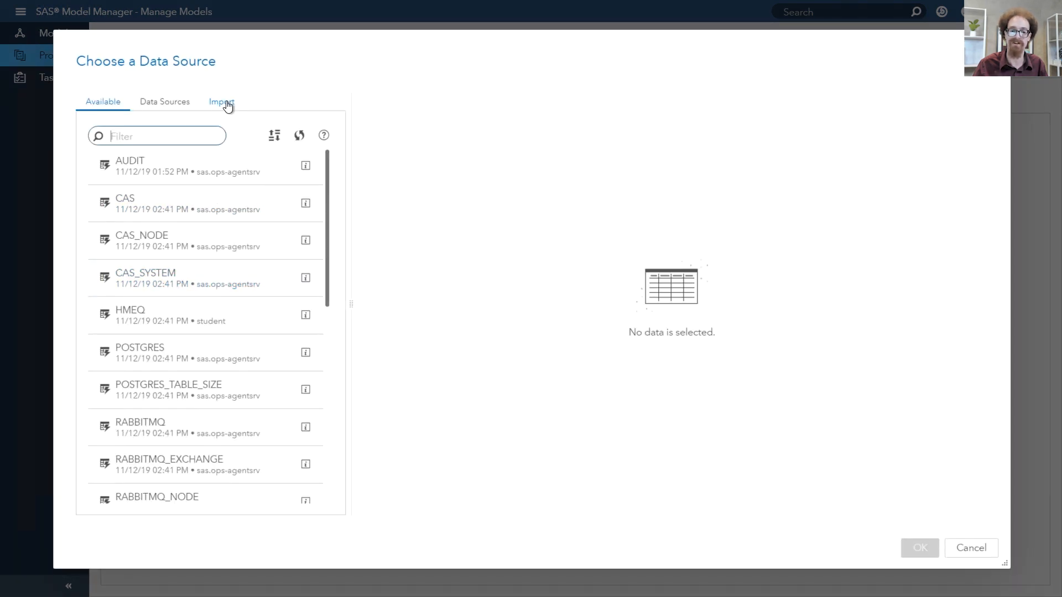
pyautogui.click(224, 102)
pyautogui.click(118, 176)
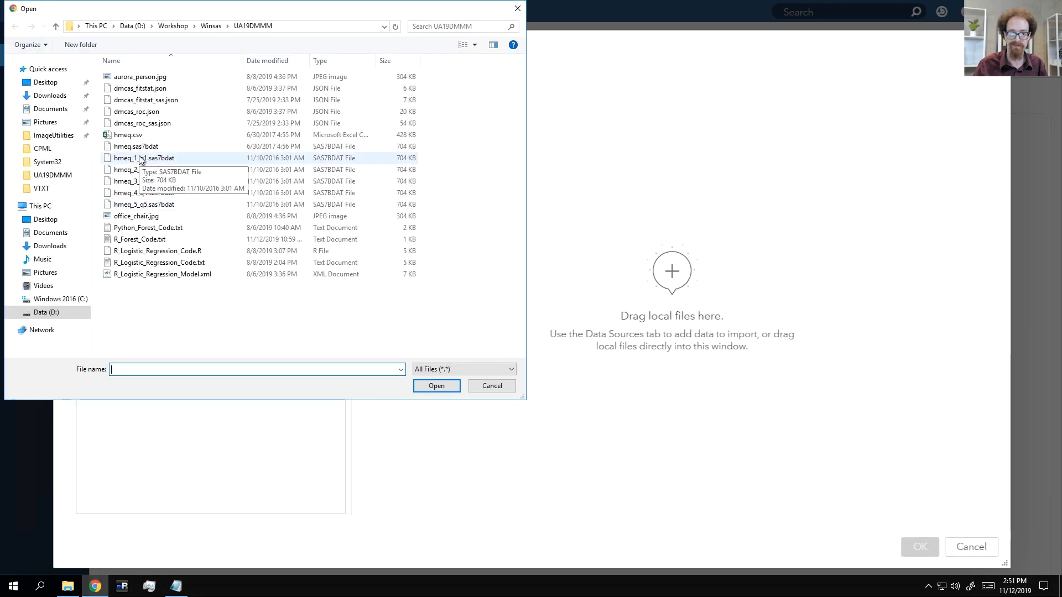
pyautogui.doubleClick(131, 160)
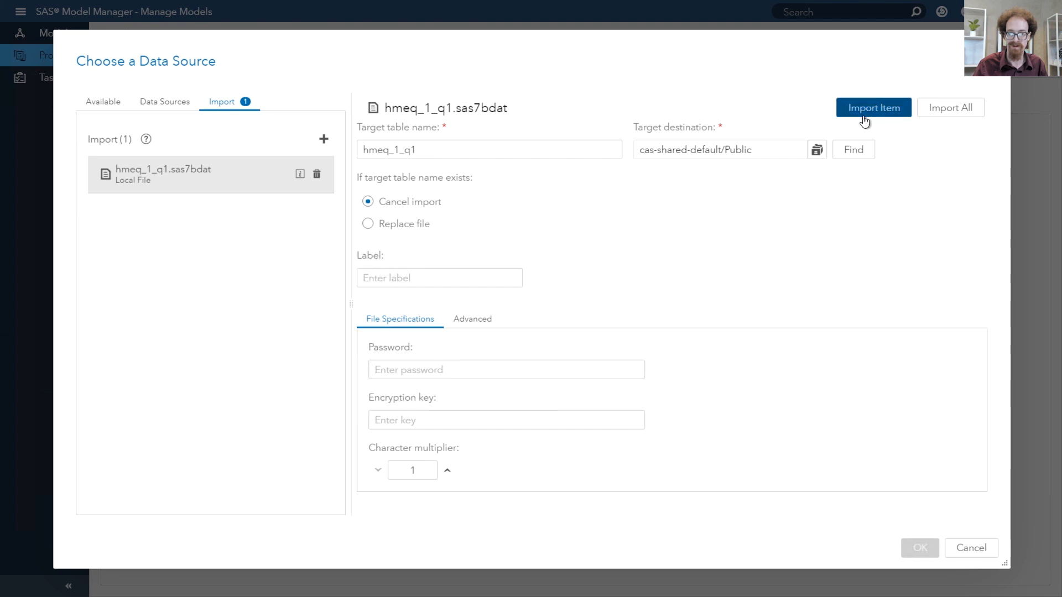
pyautogui.click(869, 110)
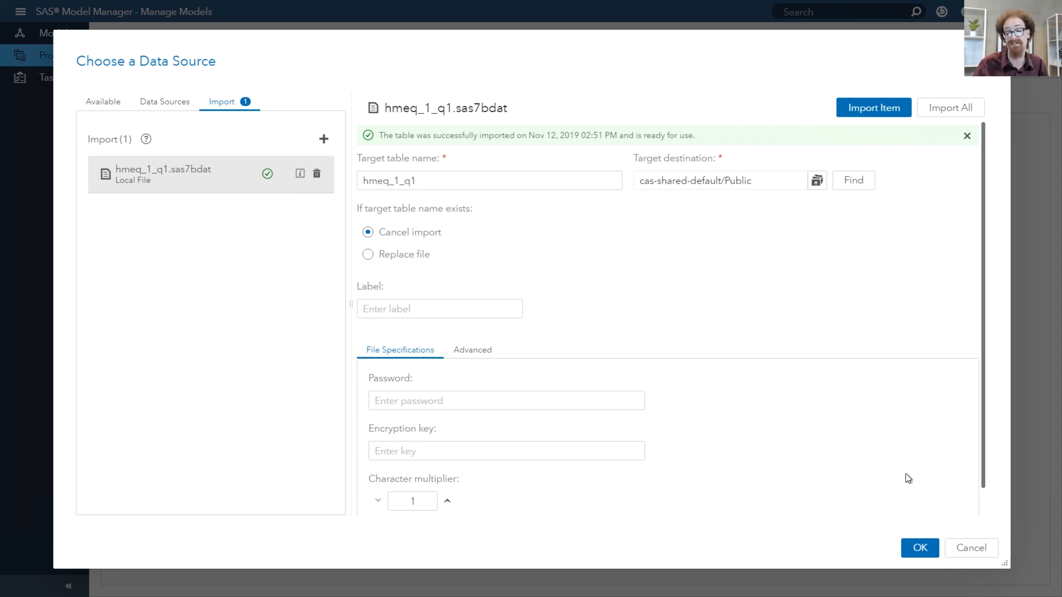
pyautogui.click(916, 547)
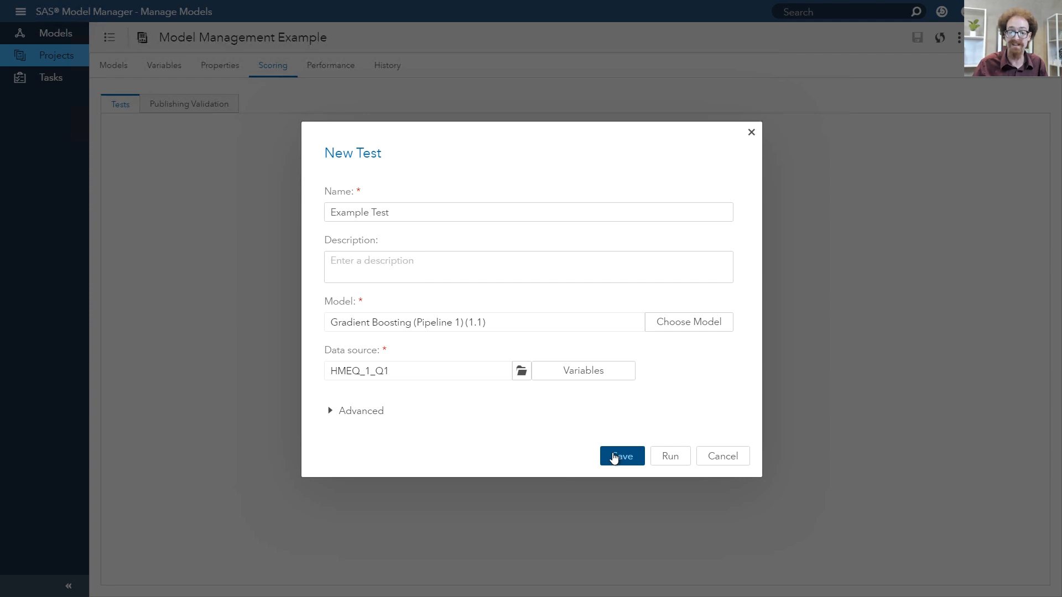
# - Save Example Test and run it on the HMEQ_1_Q1 table
pyautogui.click(614, 458)
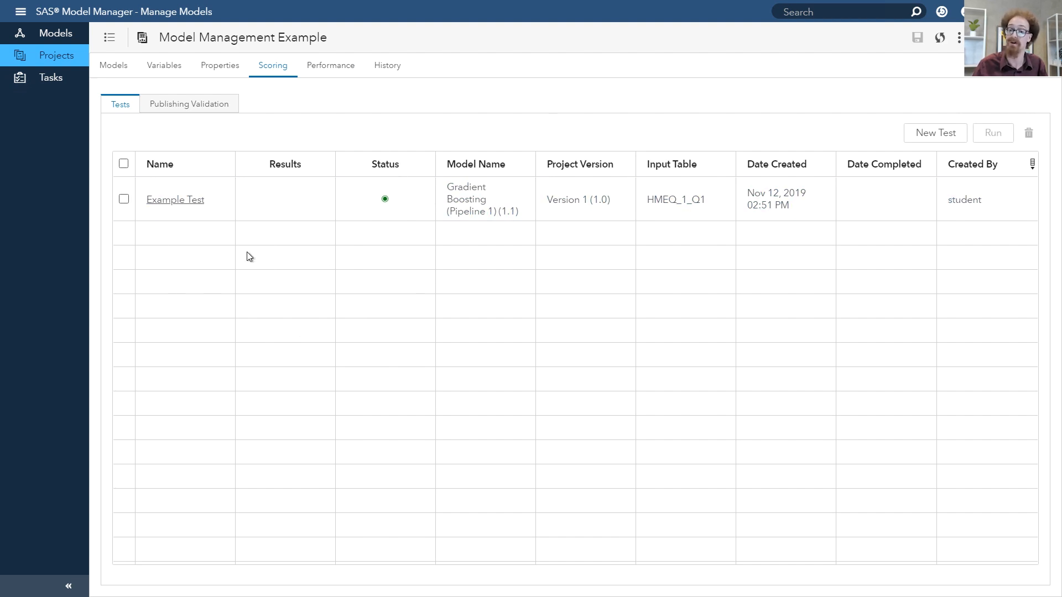
pyautogui.click(553, 202)
pyautogui.click(1001, 140)
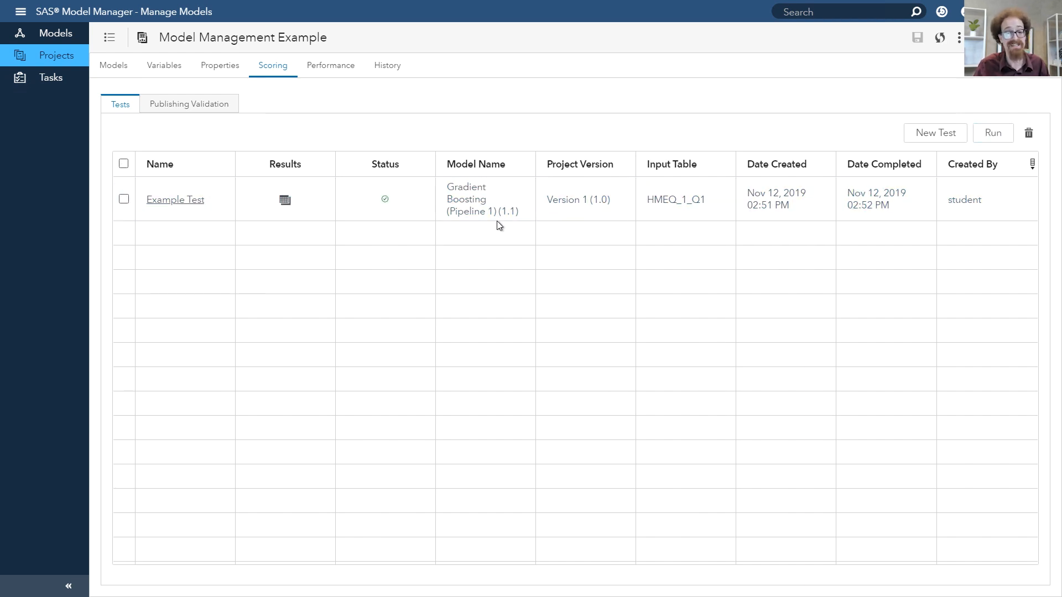
# - Examine the Example Test output table, including its list of displayed columns and the predicted probabilities for BAD, and return to the project
pyautogui.click(284, 200)
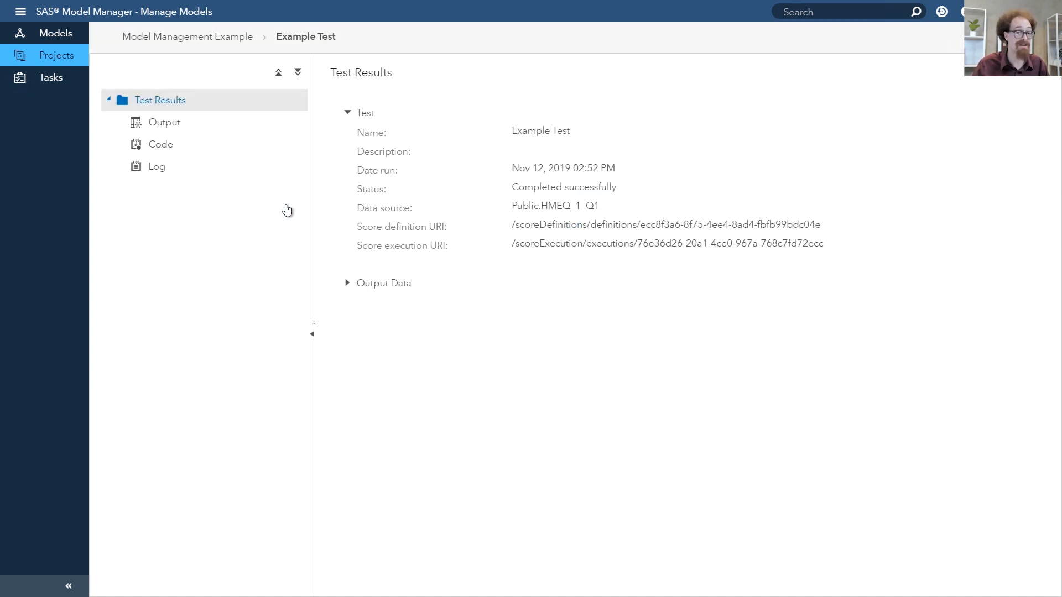
pyautogui.click(184, 131)
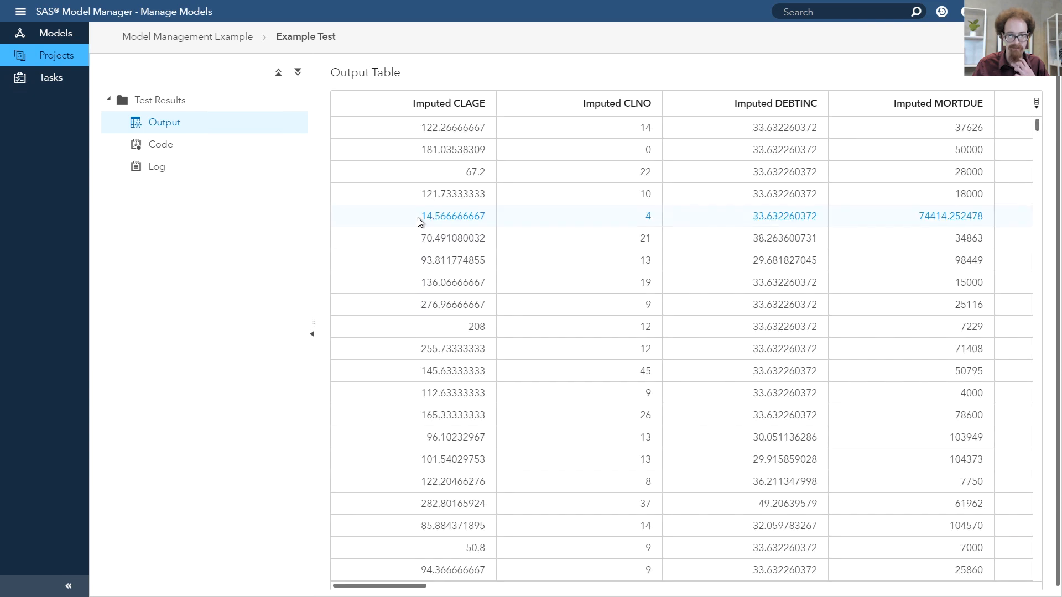
pyautogui.moveTo(399, 586); pyautogui.dragTo(1016, 562)
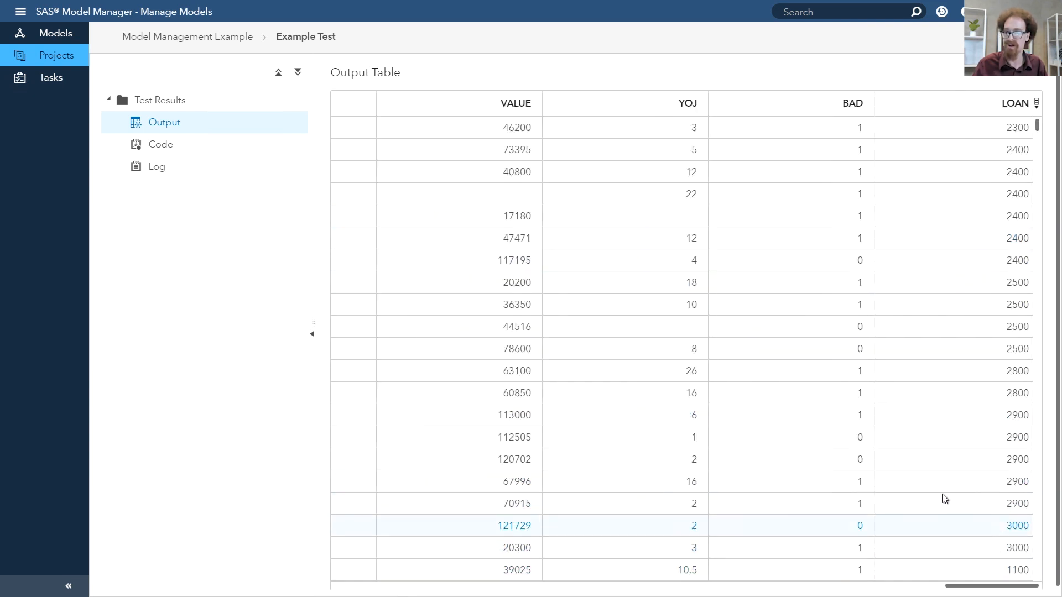
pyautogui.click(1019, 116)
pyautogui.click(992, 132)
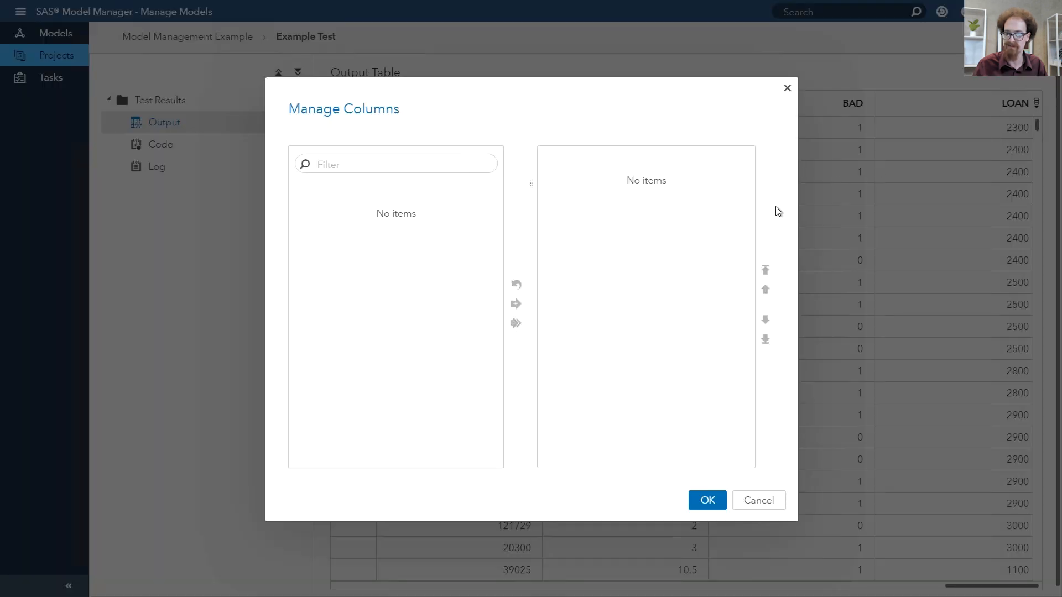
pyautogui.scroll(-3, 615, 354)
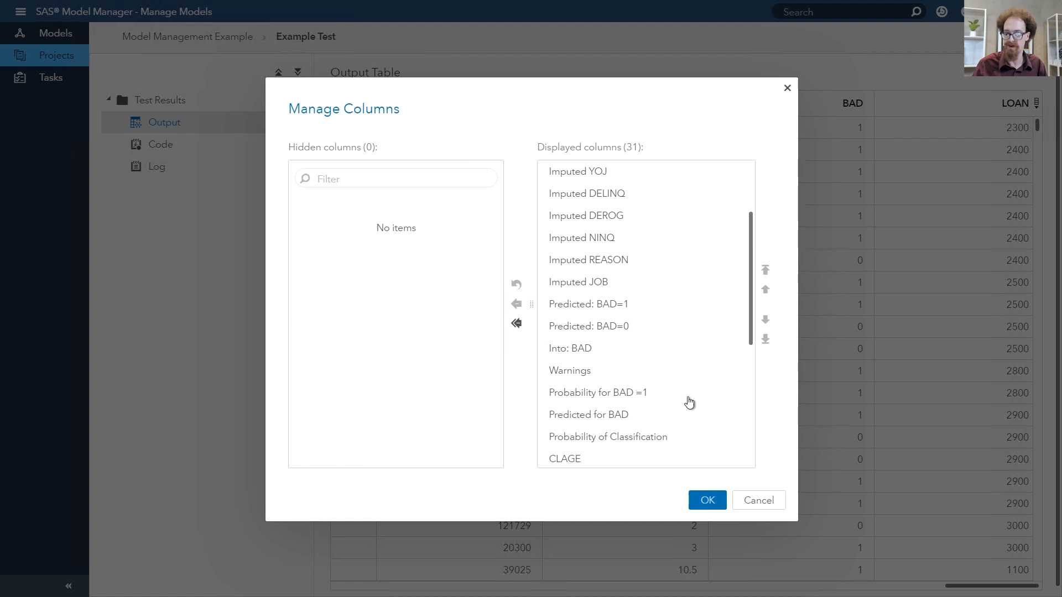
pyautogui.scroll(-5, 679, 387)
pyautogui.click(742, 503)
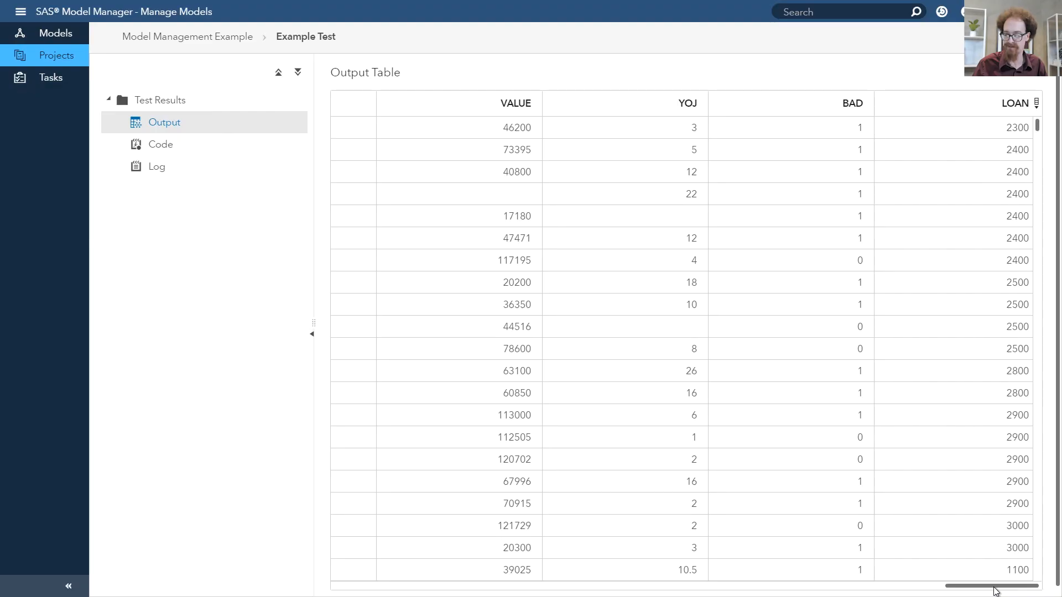
pyautogui.moveTo(994, 586); pyautogui.dragTo(726, 591)
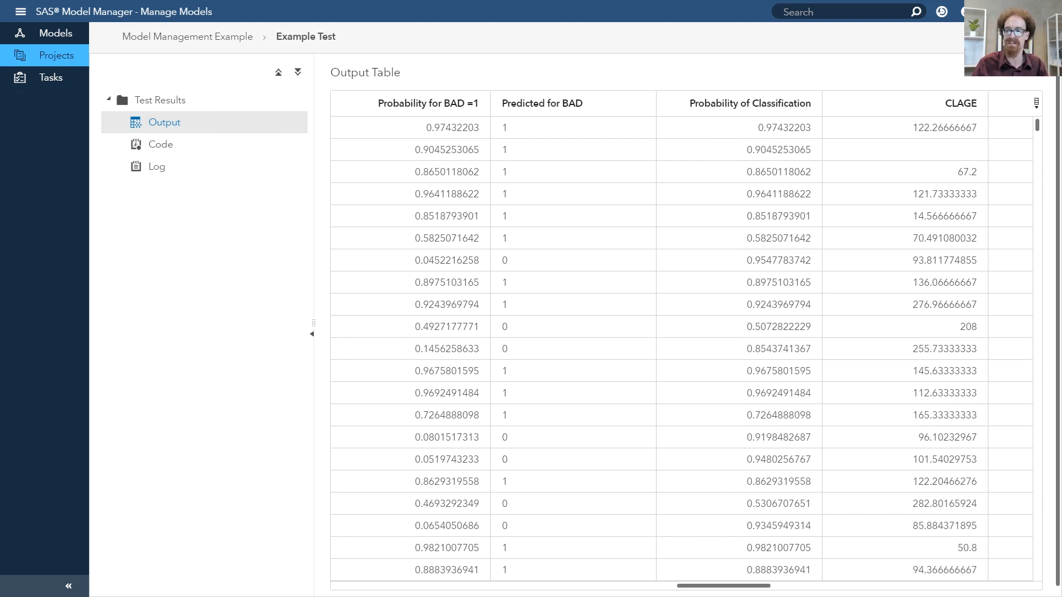
pyautogui.click(1033, 37)
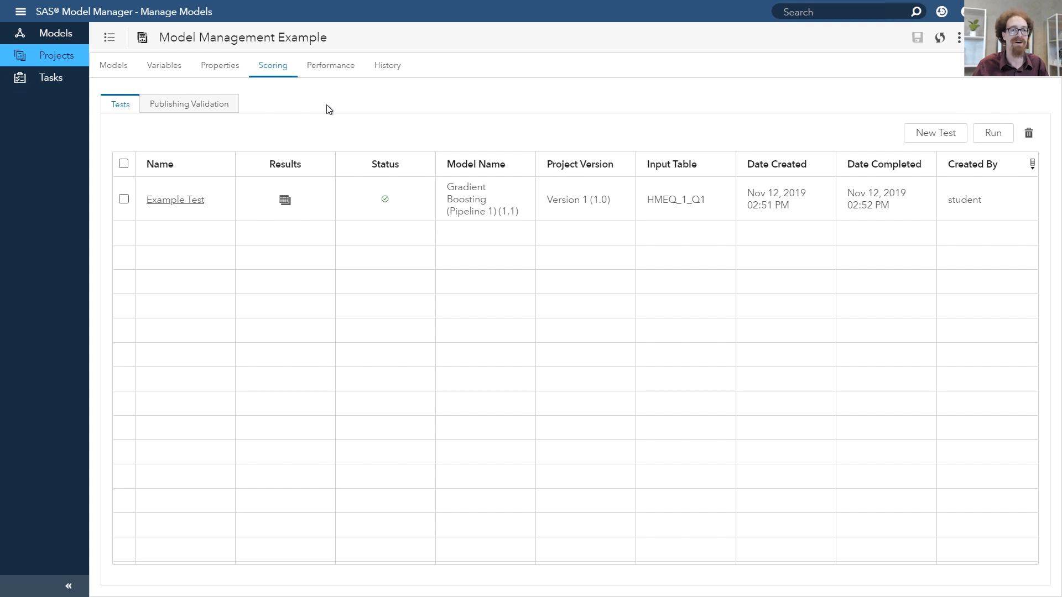
# - Create a performance definition with system-scored data, using tables from the cas-shared-default/Public library with the prefix hmeq
pyautogui.click(319, 73)
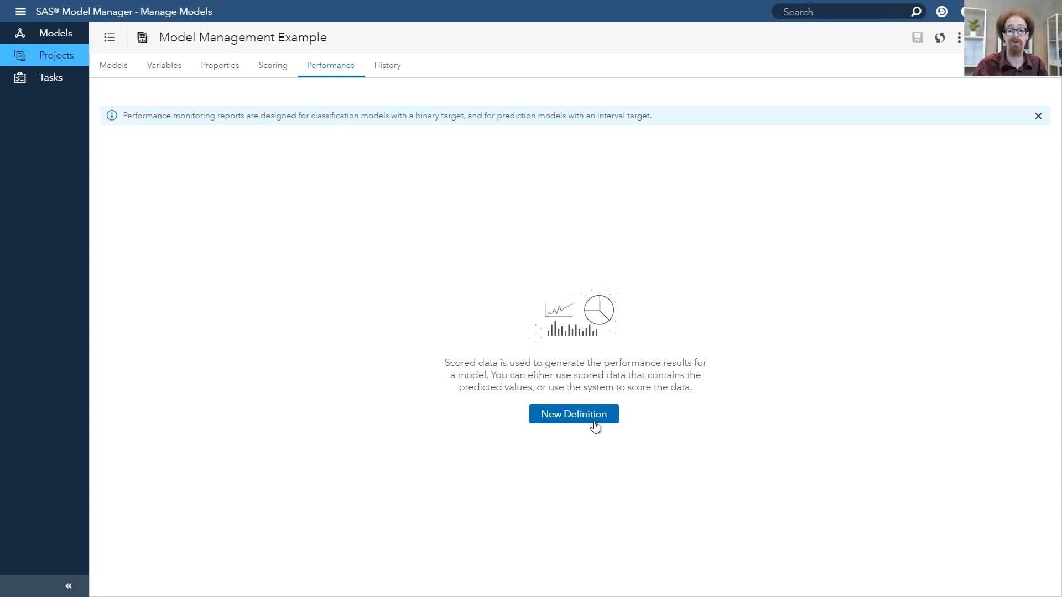
pyautogui.click(593, 424)
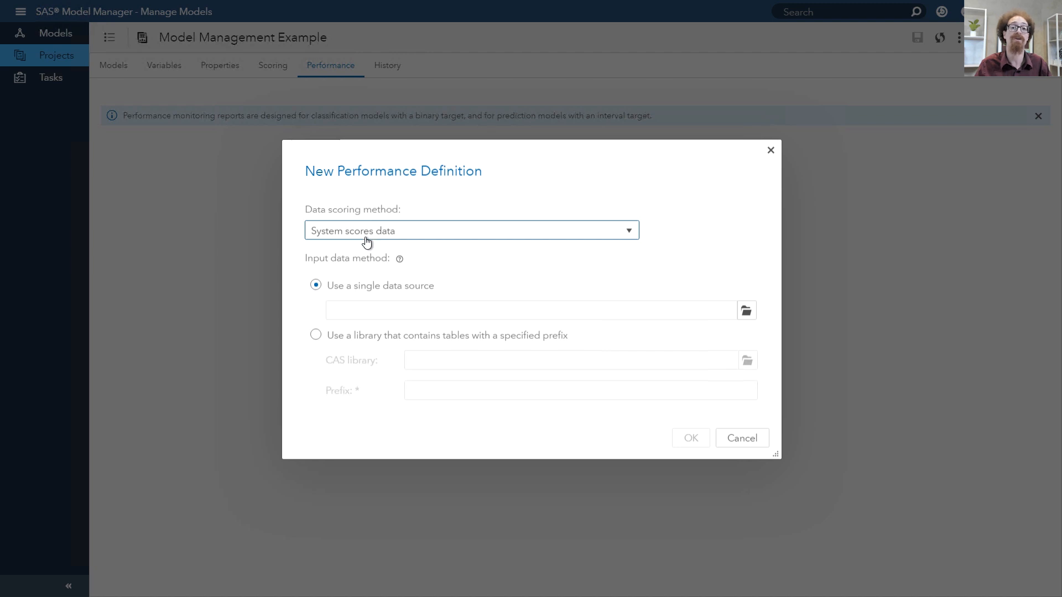
pyautogui.click(319, 338)
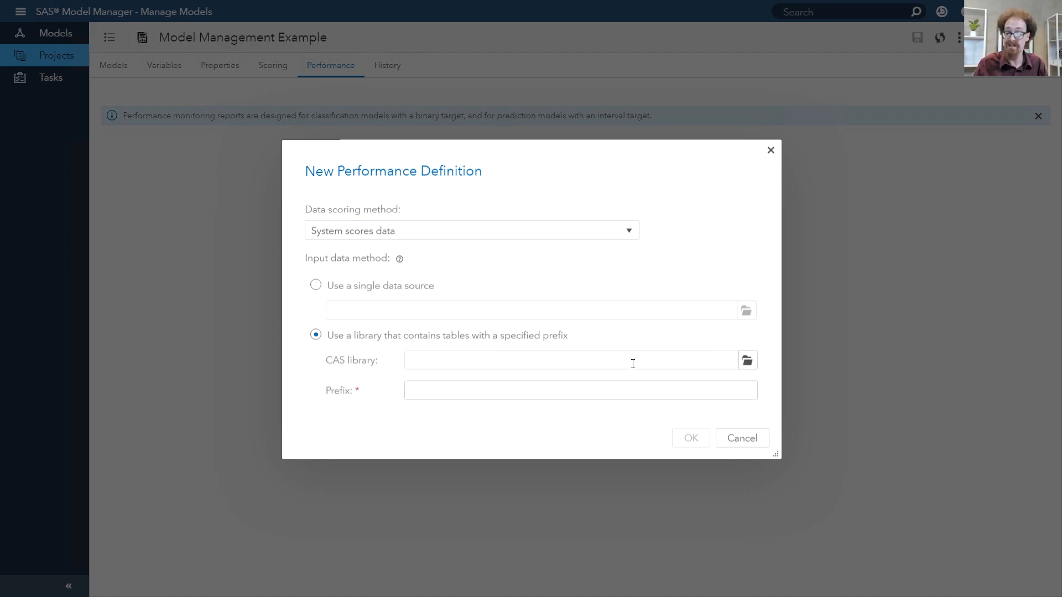
pyautogui.click(746, 361)
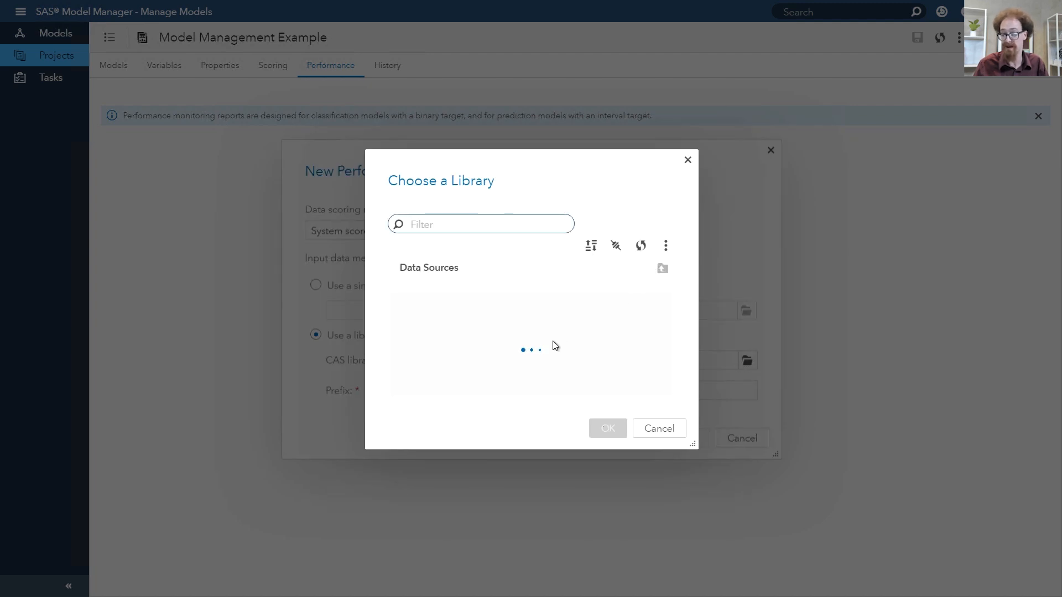
pyautogui.click(658, 302)
pyautogui.scroll(-5, 575, 353)
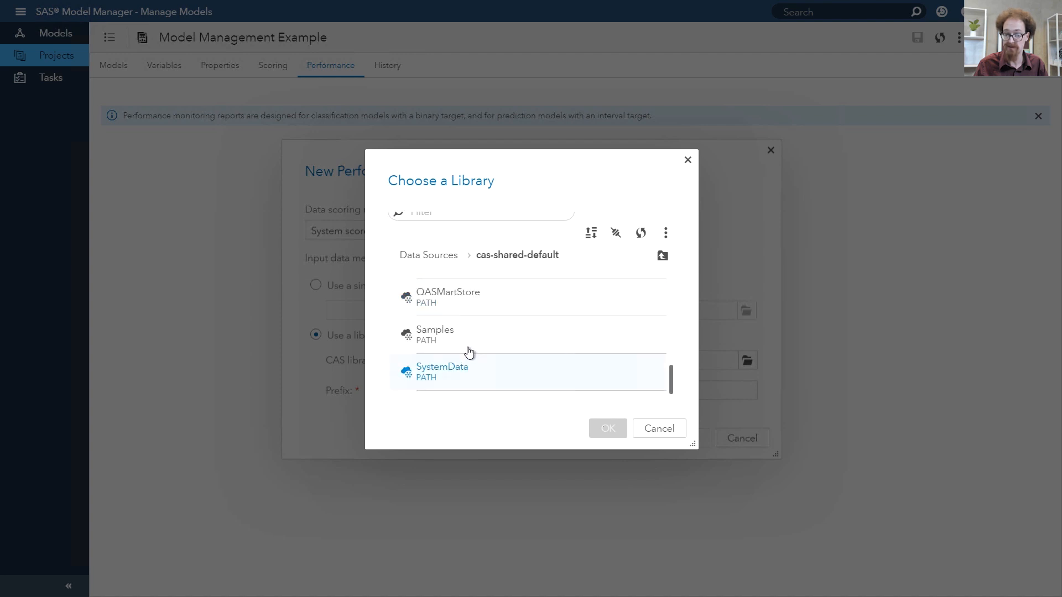
pyautogui.scroll(1, 457, 359)
pyautogui.click(448, 316)
pyautogui.click(604, 429)
pyautogui.click(489, 388)
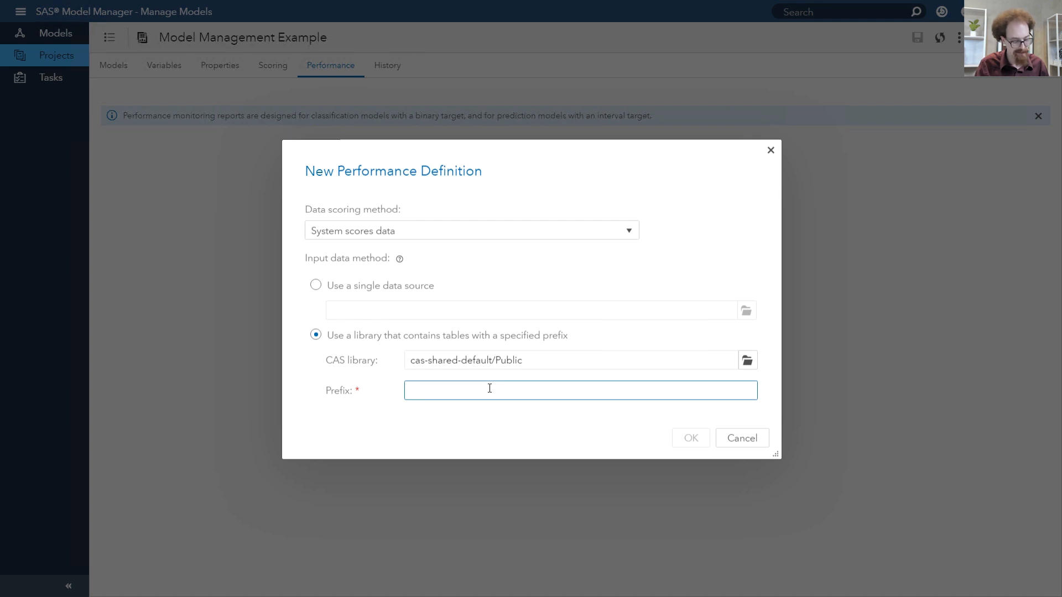
pyautogui.write('hmeq')
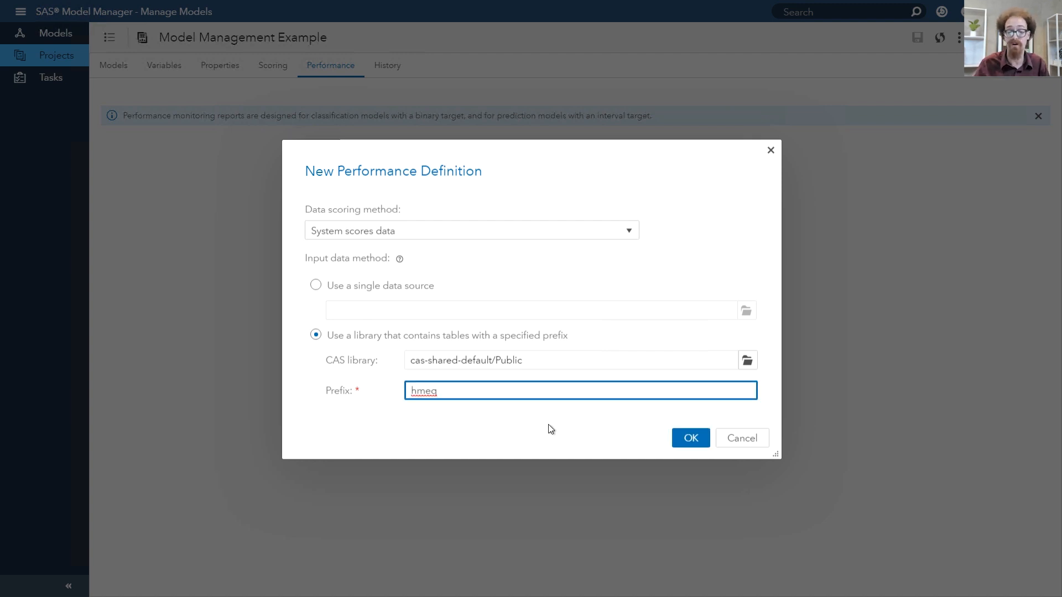
pyautogui.click(678, 436)
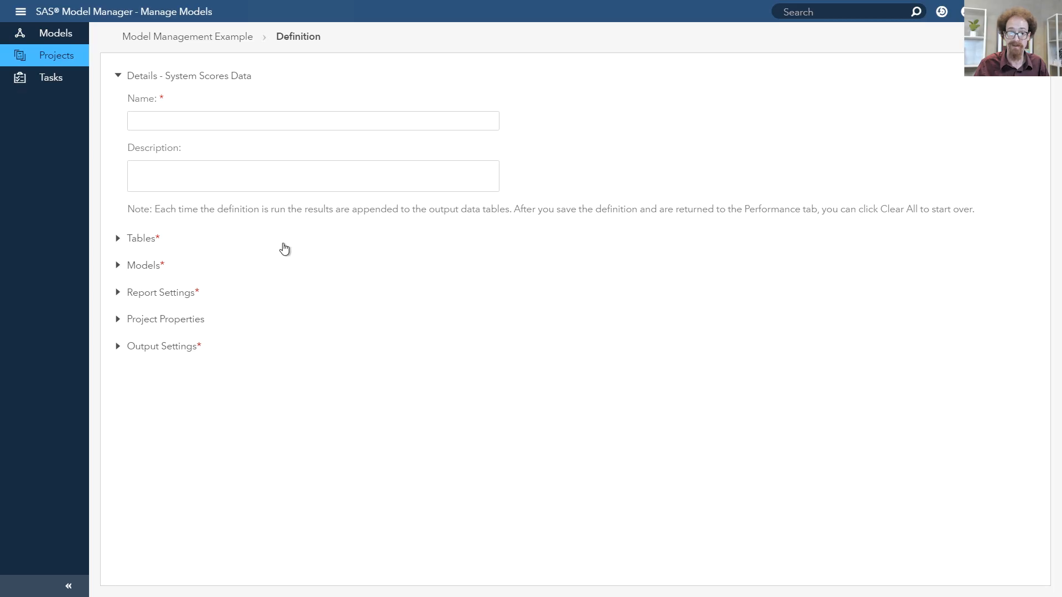
# - Name the performance definition Quarterly Evaluation of Models
pyautogui.click(259, 130)
pyautogui.write('Qu')
pyautogui.press('BackSpace')
pyautogui.press('BackSpace')
pyautogui.write('Quarter')
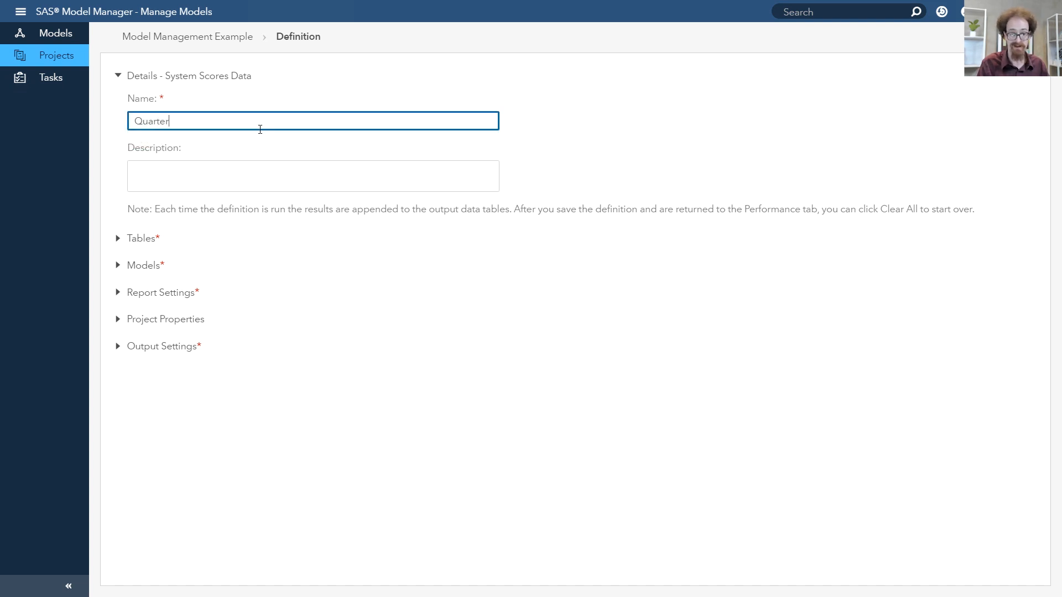
pyautogui.write('ly Evaluationl of')
pyautogui.press('BackSpace')
pyautogui.press('BackSpace')
pyautogui.press('BackSpace')
pyautogui.write('of Models')
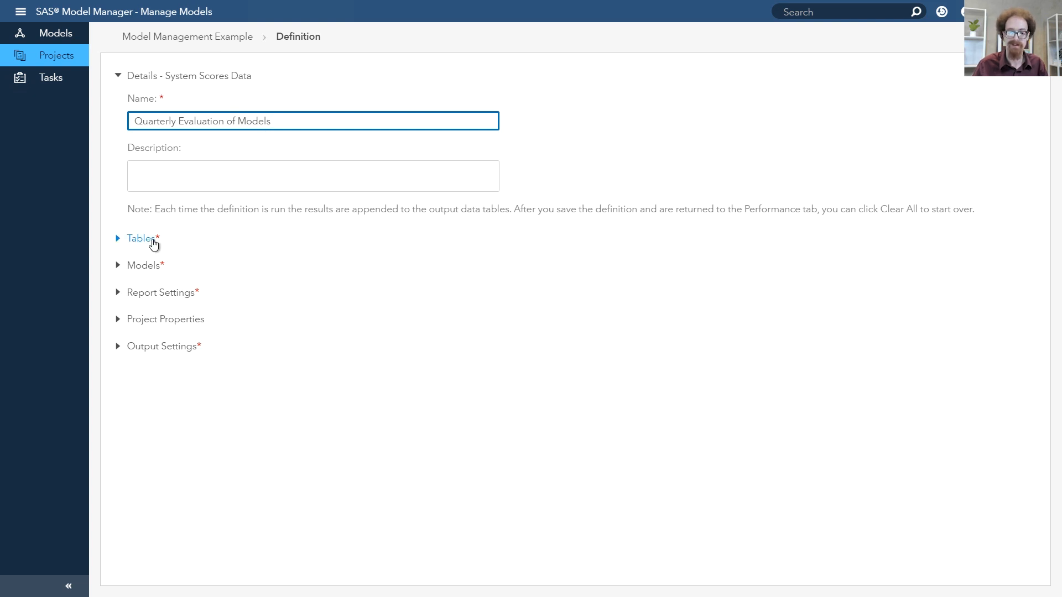
# - Set the definition to use referenced models with the current champion, Gradient Boosting (Pipeline 1), and save the definition
pyautogui.click(152, 241)
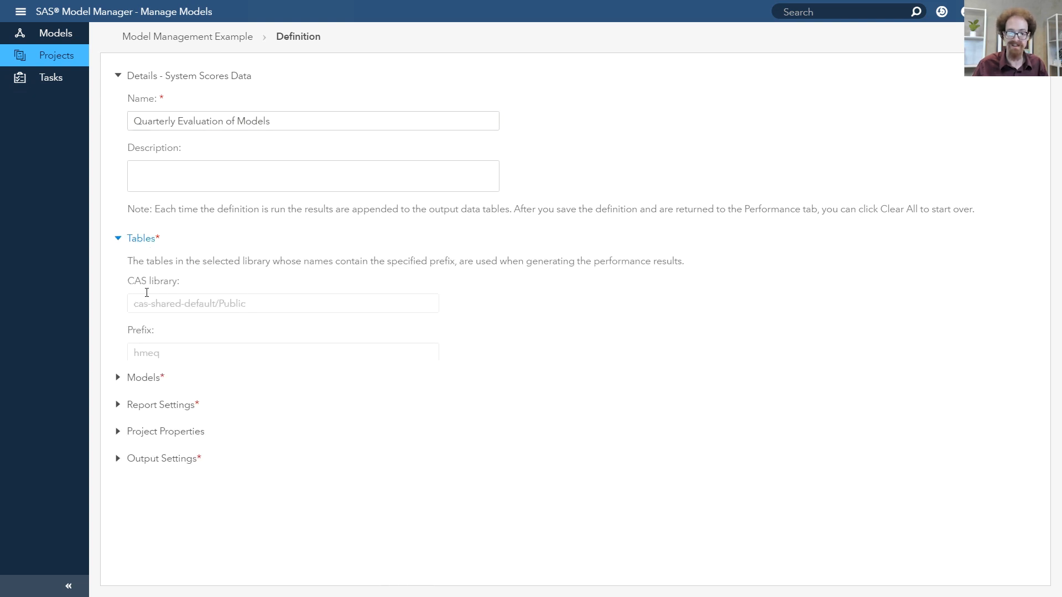
pyautogui.click(146, 382)
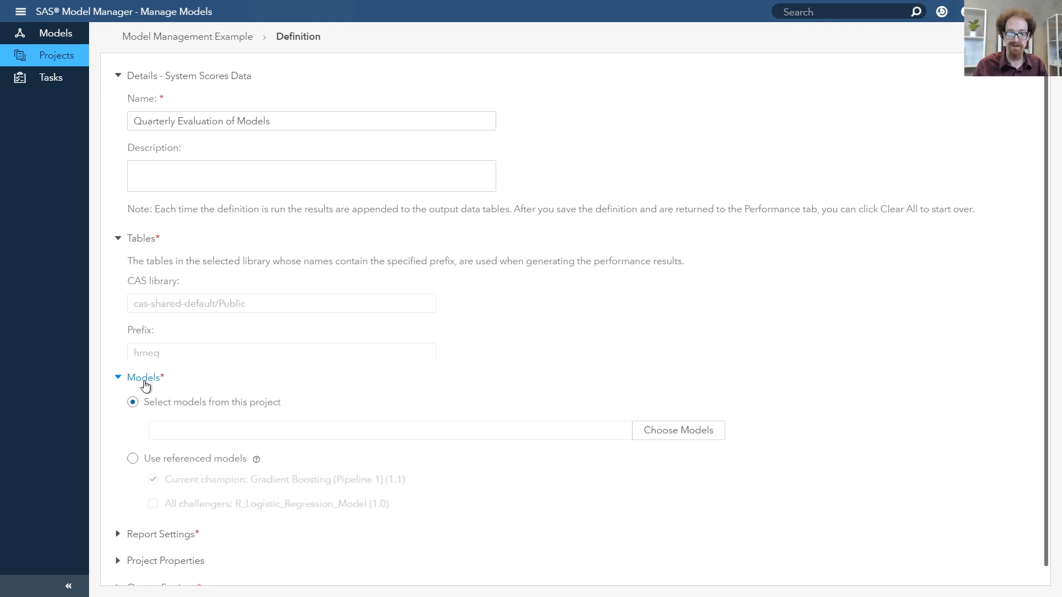
pyautogui.click(134, 459)
pyautogui.scroll(-1, 149, 485)
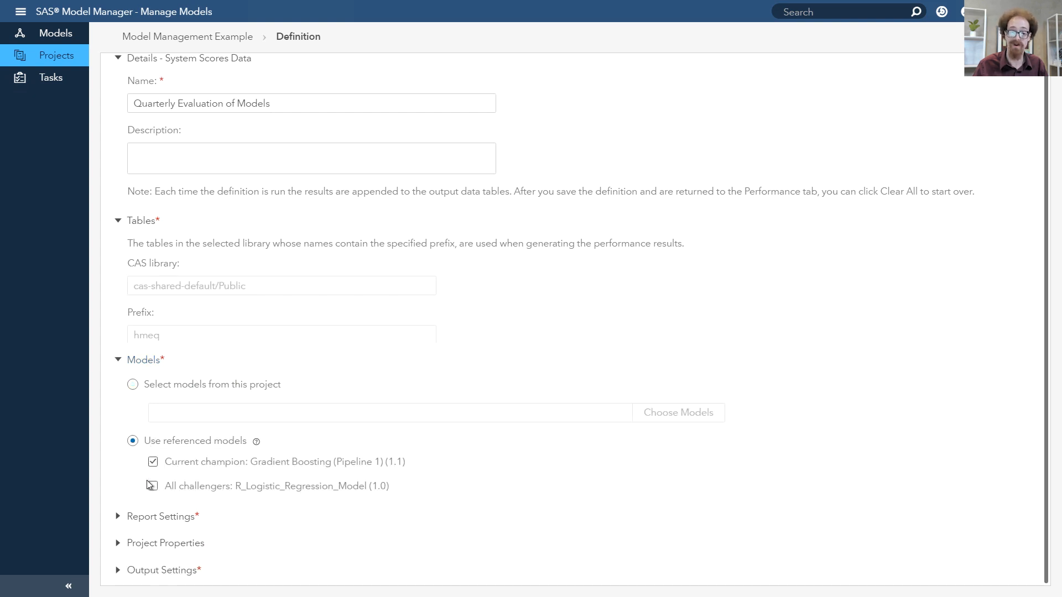
pyautogui.scroll(1, 151, 486)
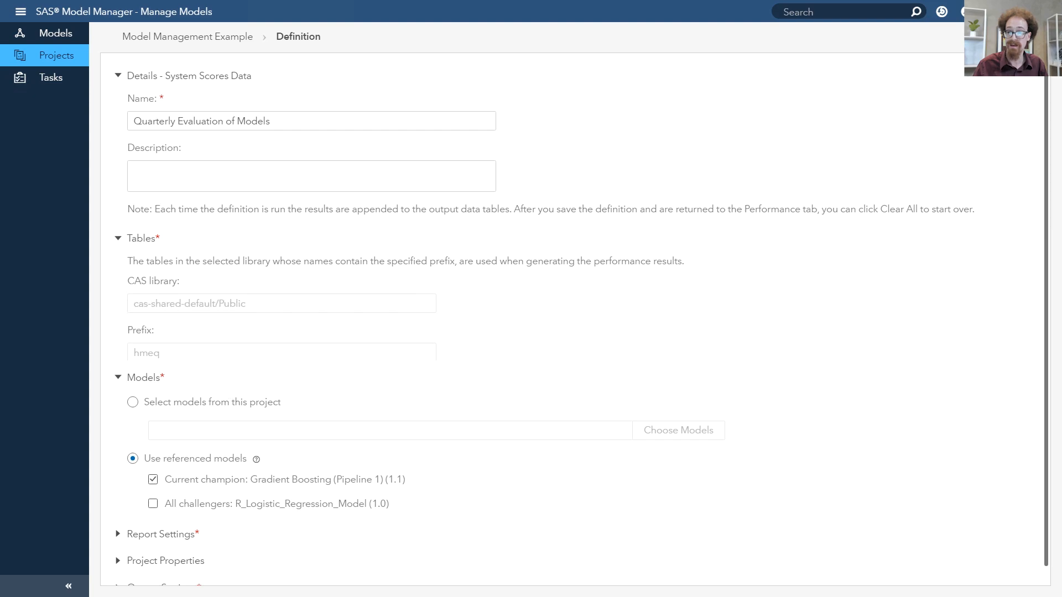
pyautogui.click(987, 37)
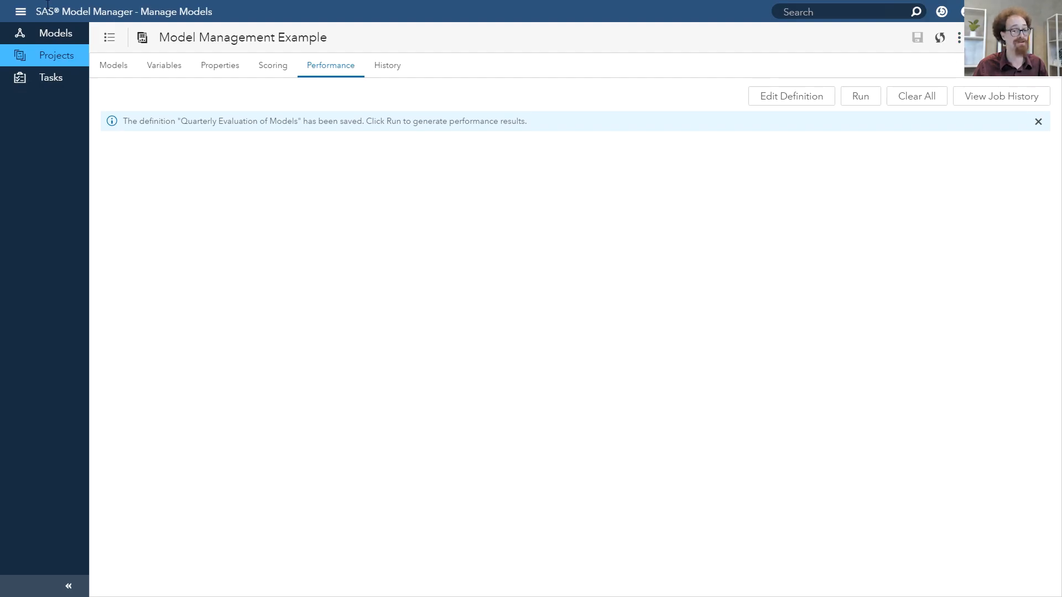
# - Switch to SAS Data Explorer and import the five local files hmeq_1_q1.sas7bdat through hmeq_5_q5.sas7bdat
pyautogui.click(27, 12)
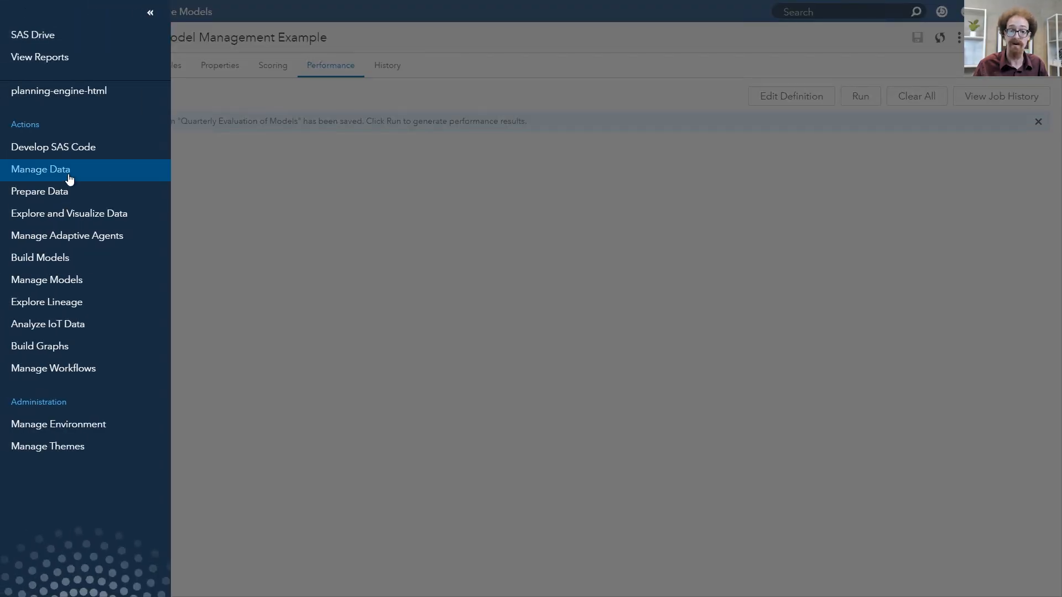
pyautogui.click(69, 180)
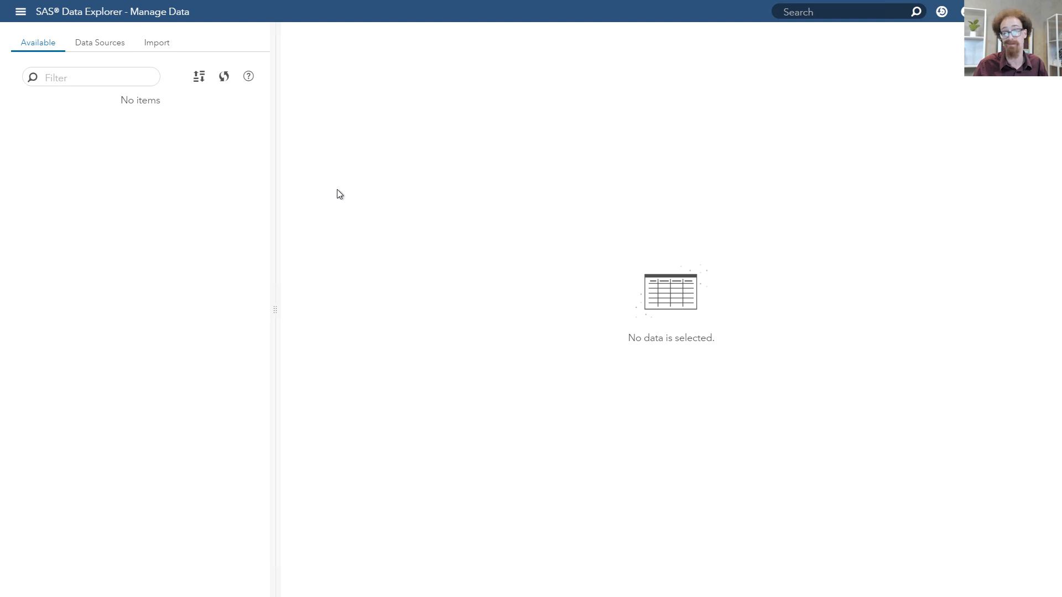
pyautogui.click(159, 46)
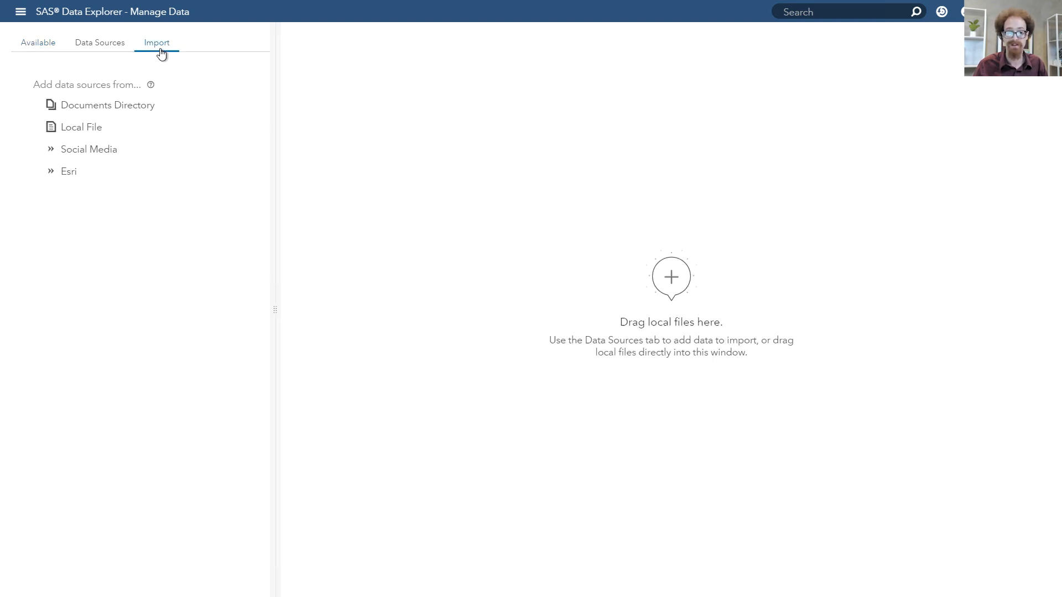
pyautogui.click(97, 130)
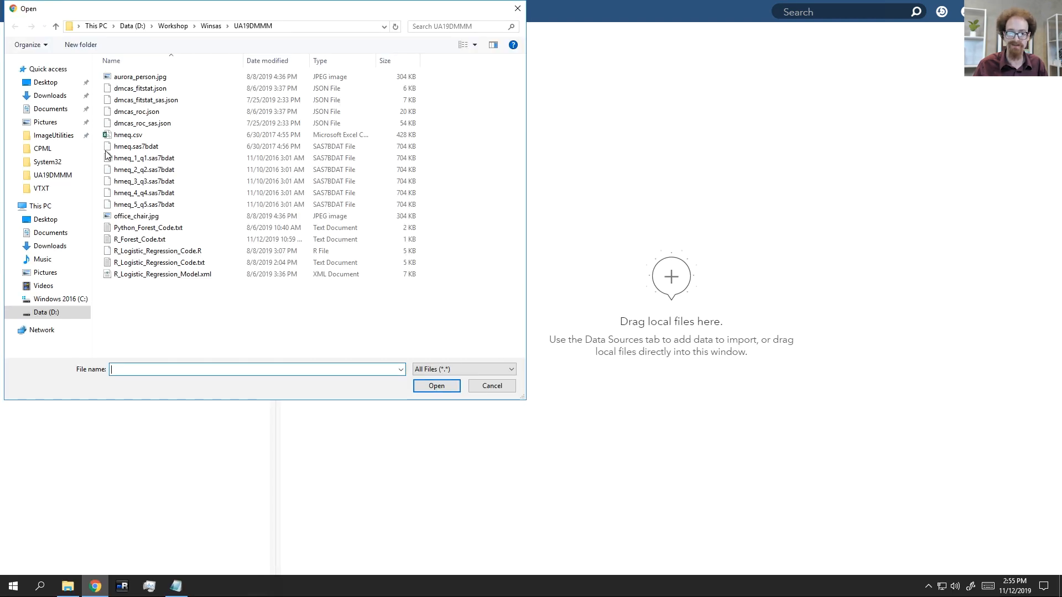
pyautogui.click(143, 158)
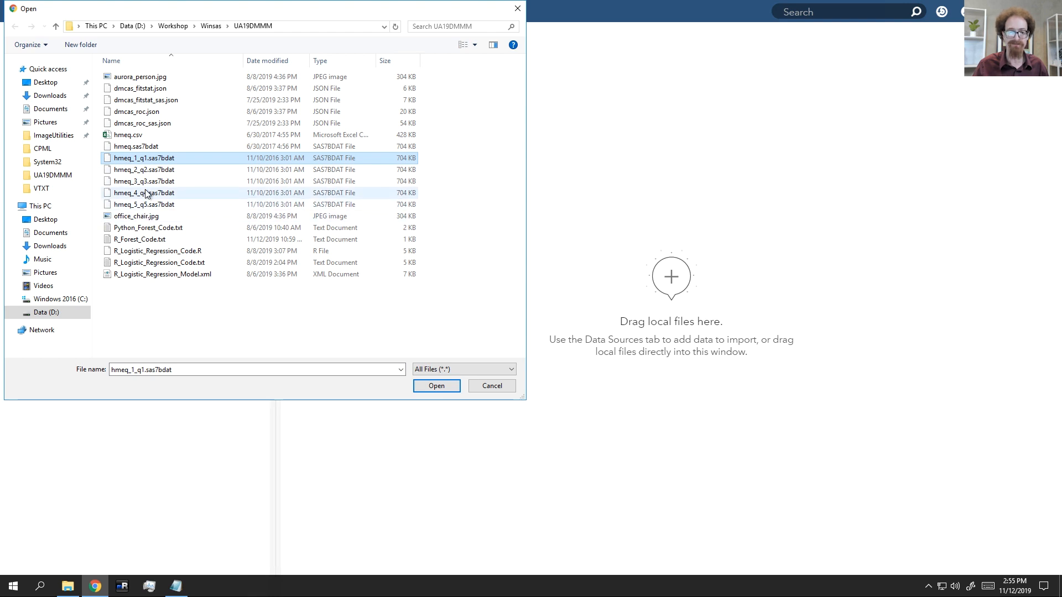
pyautogui.keyDown('shift'); pyautogui.click(146, 193); pyautogui.keyUp('shift')
pyautogui.keyDown('shift'); pyautogui.click(145, 205); pyautogui.keyUp('shift')
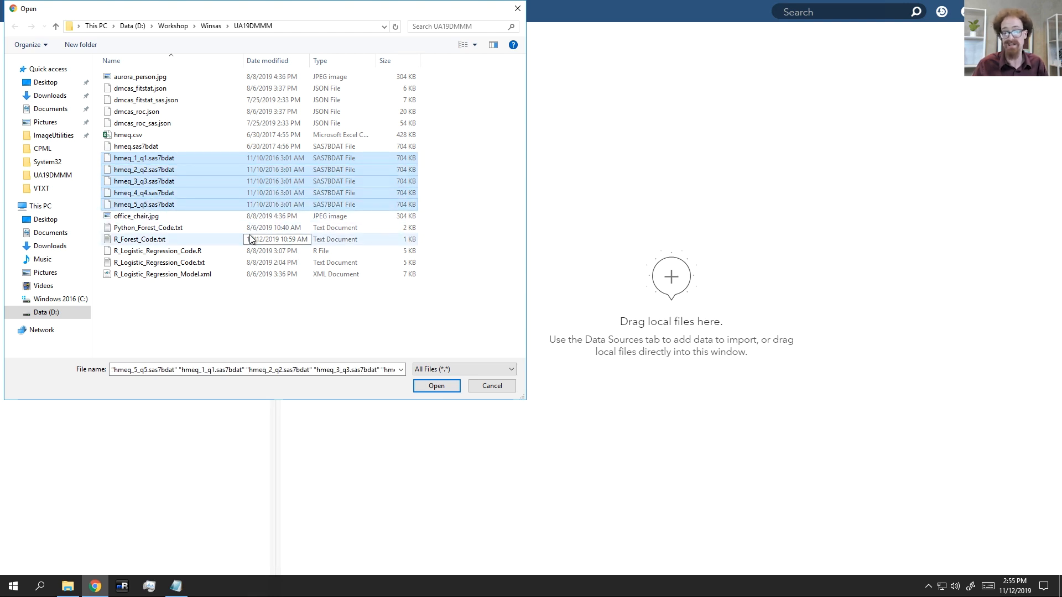
pyautogui.click(433, 389)
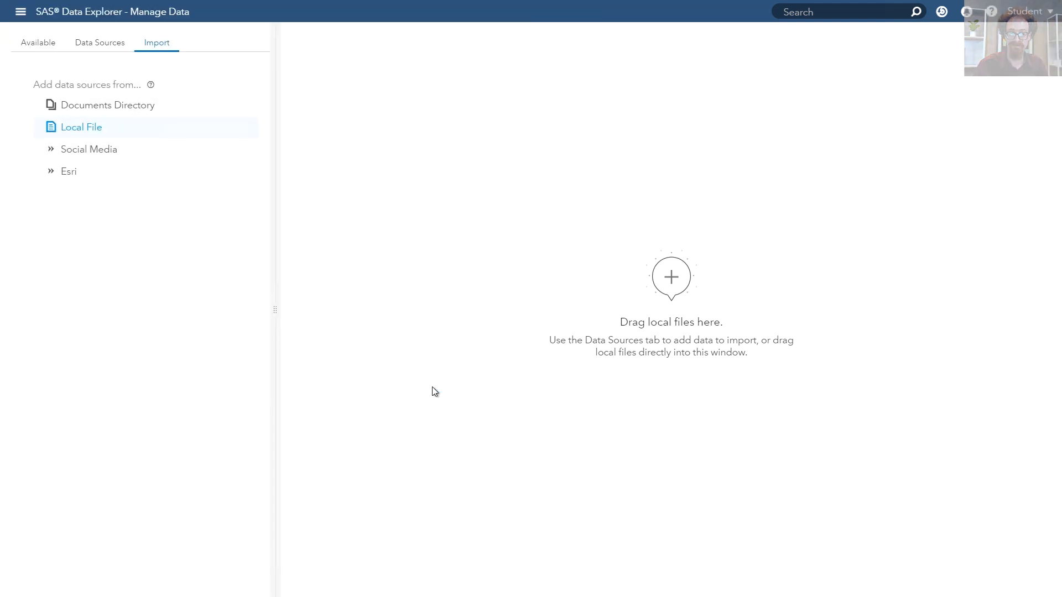
pyautogui.click(1012, 39)
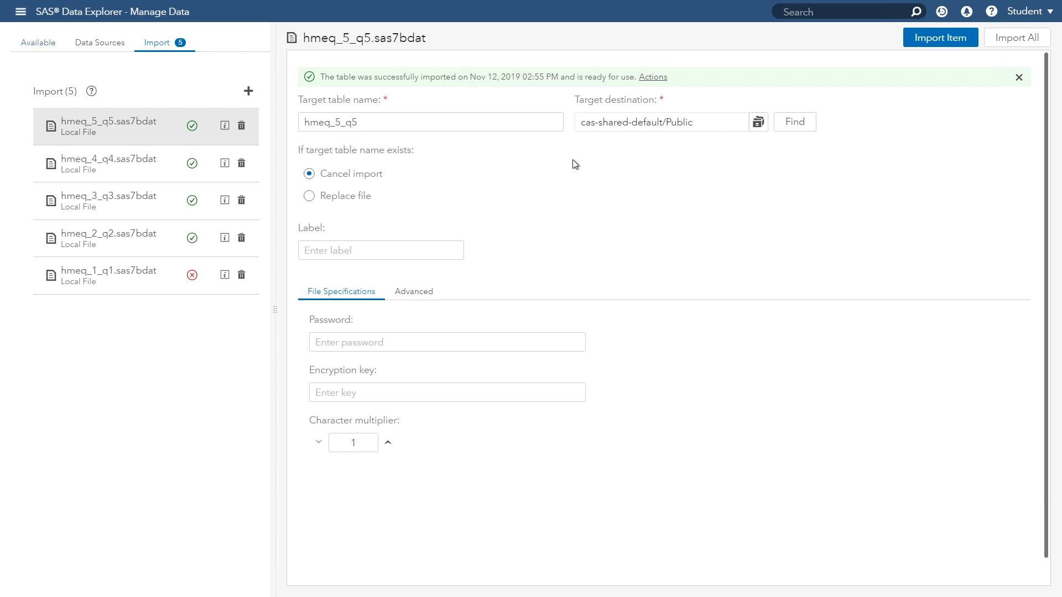
# - Return to SAS Model Manager and run the Quarterly Evaluation of Models performance definition
pyautogui.click(16, 12)
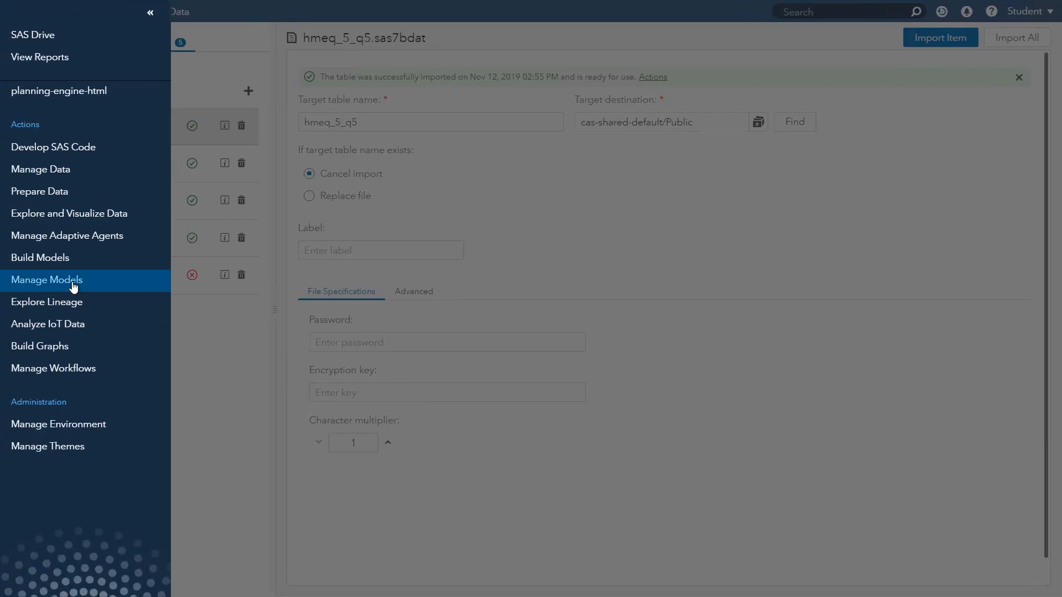
pyautogui.click(74, 287)
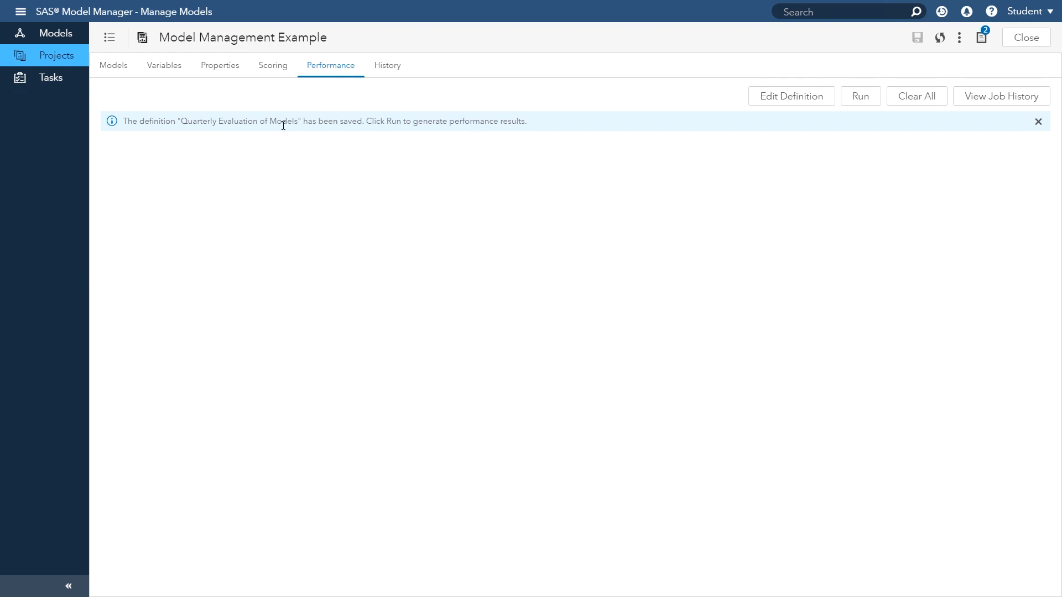
pyautogui.moveTo(182, 122); pyautogui.dragTo(310, 120)
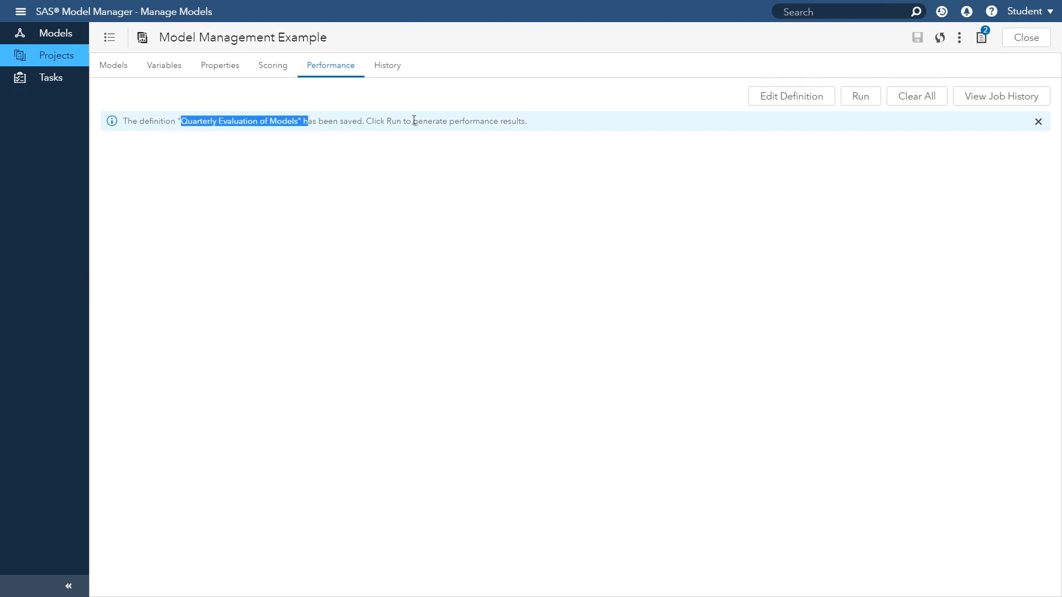
pyautogui.click(849, 101)
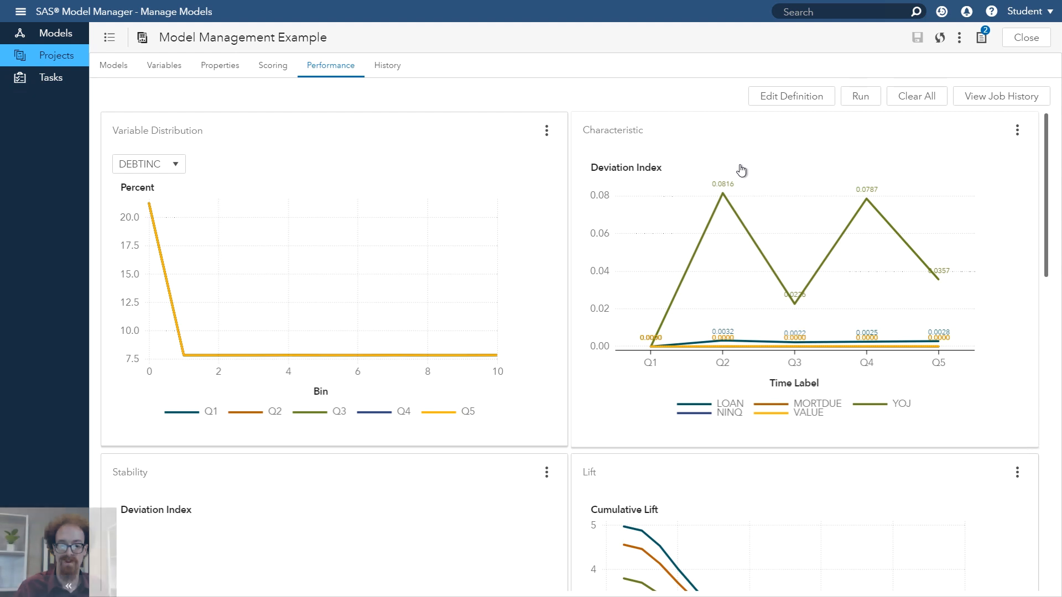
# - Show the distribution of the YOJ variable in the Variable Distribution chart
pyautogui.click(169, 167)
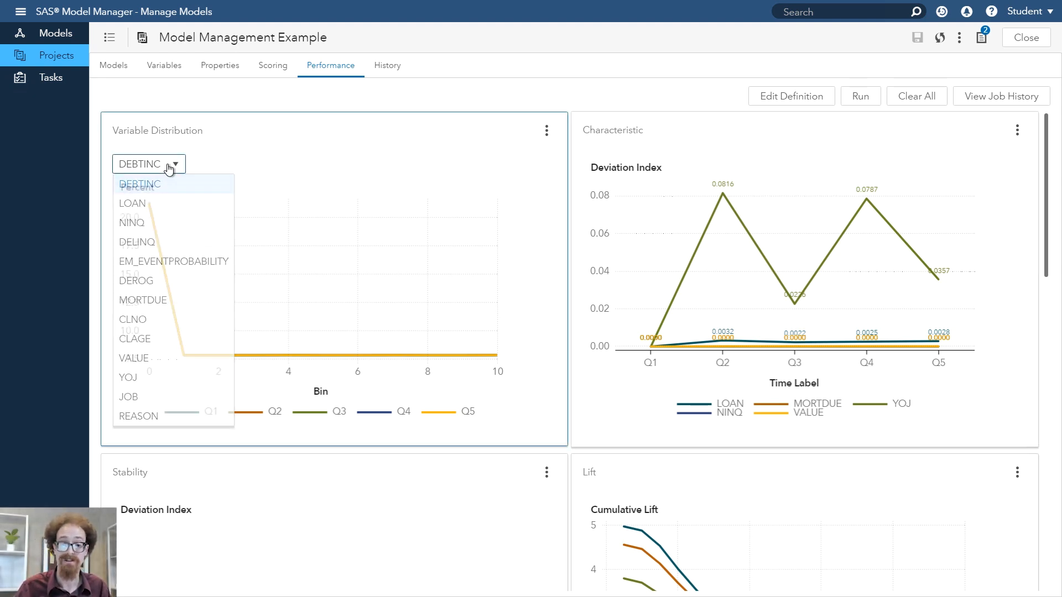
pyautogui.click(169, 167)
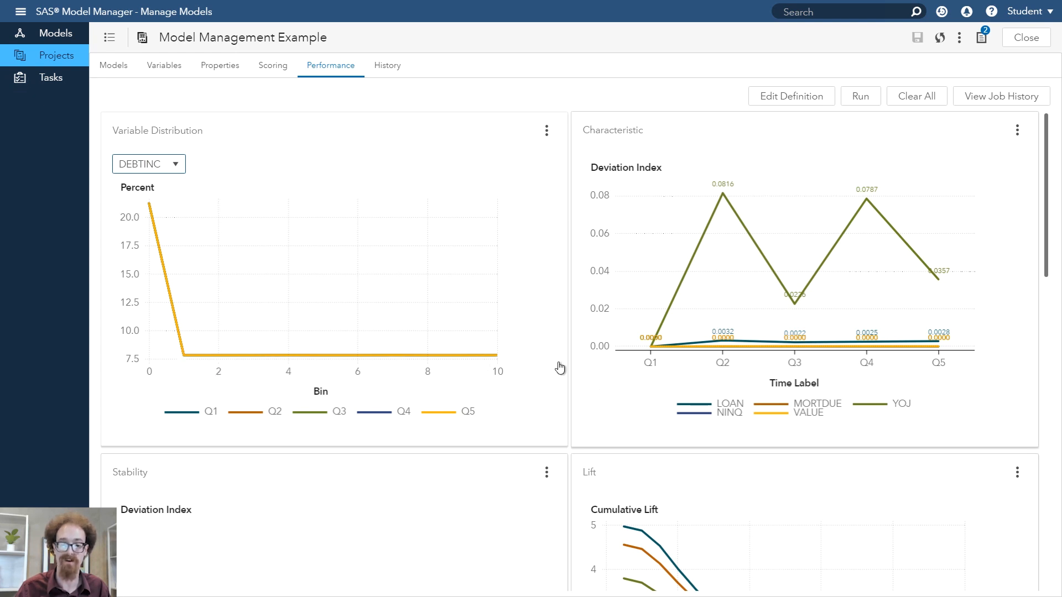
pyautogui.click(148, 167)
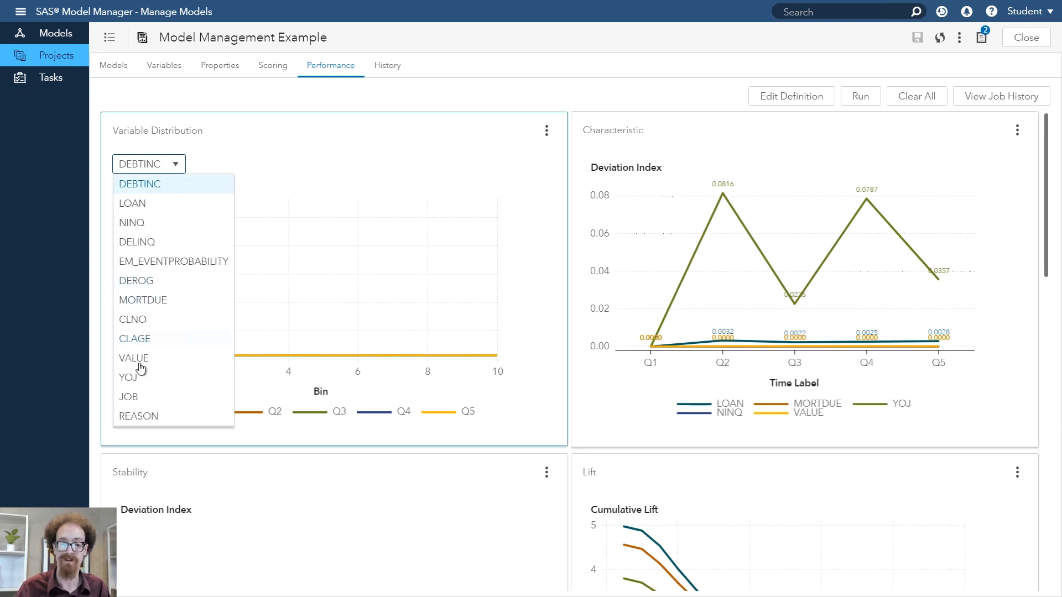
pyautogui.click(135, 381)
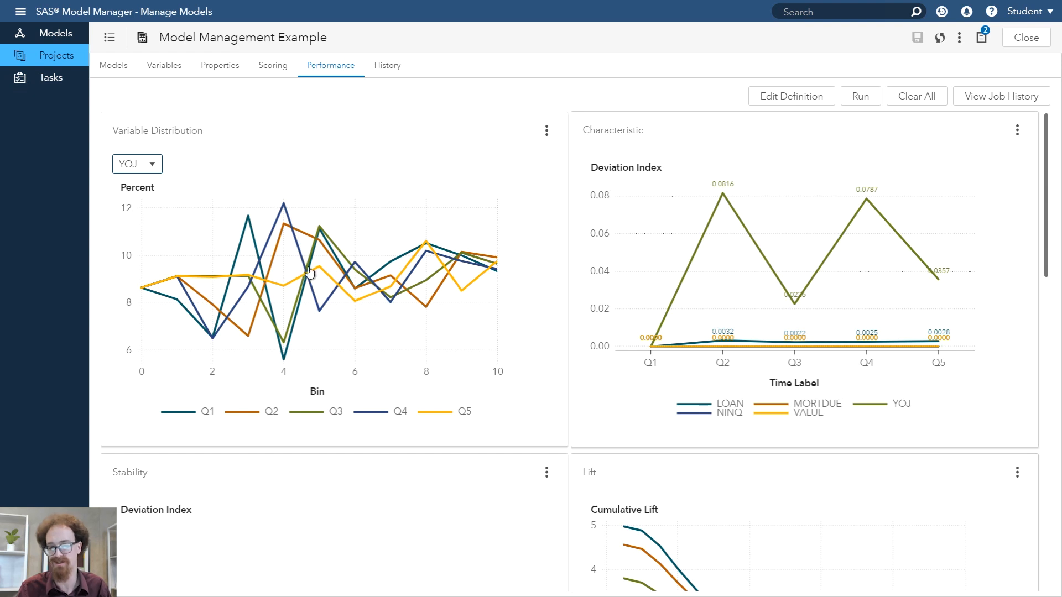
# - Examine the Stability, Lift, ROC, Gini, KS Statistic and KS charts across quarters Q1 to Q5 in the performance results
pyautogui.scroll(-4, 570, 281)
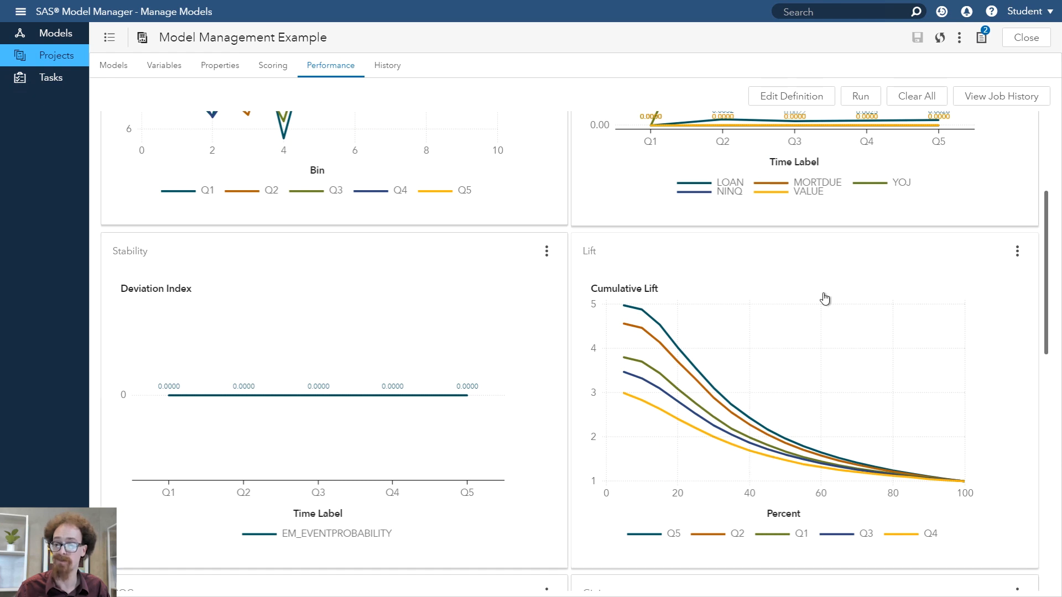
pyautogui.scroll(-2, 689, 310)
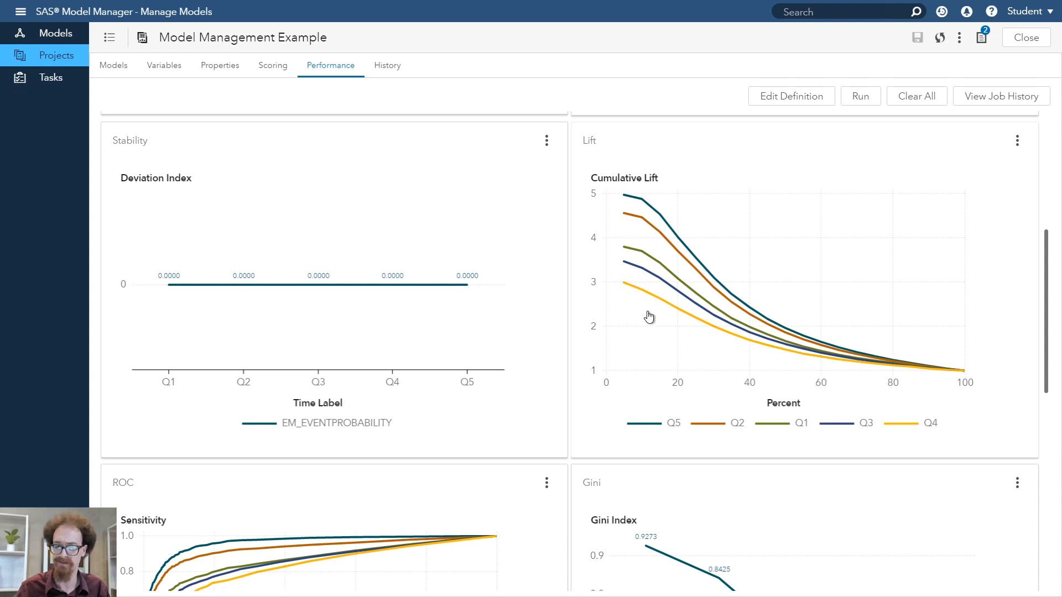
pyautogui.scroll(-1, 649, 316)
pyautogui.scroll(-3, 649, 316)
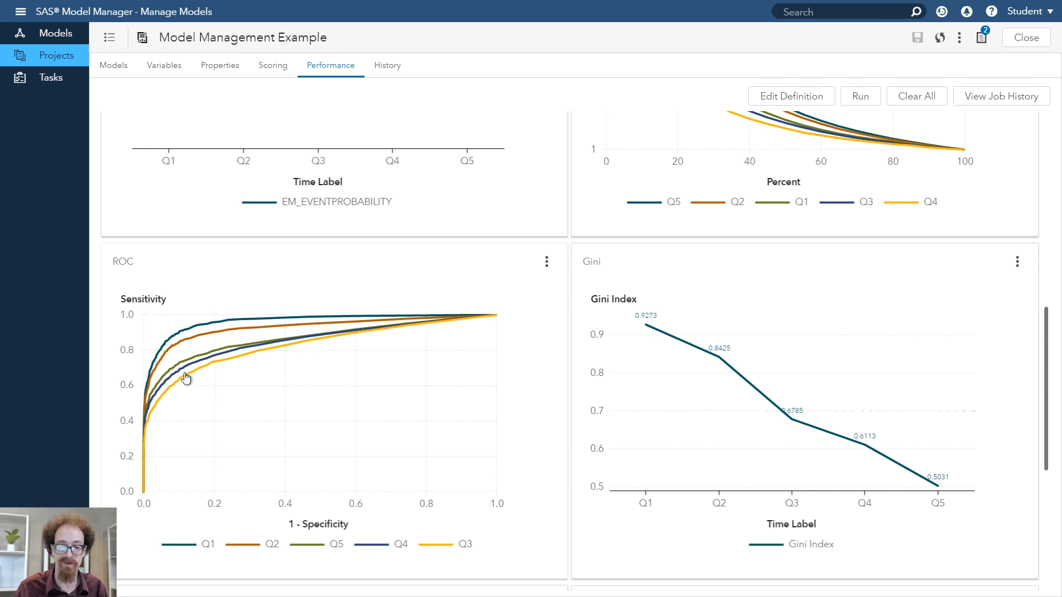
pyautogui.moveTo(185, 372)
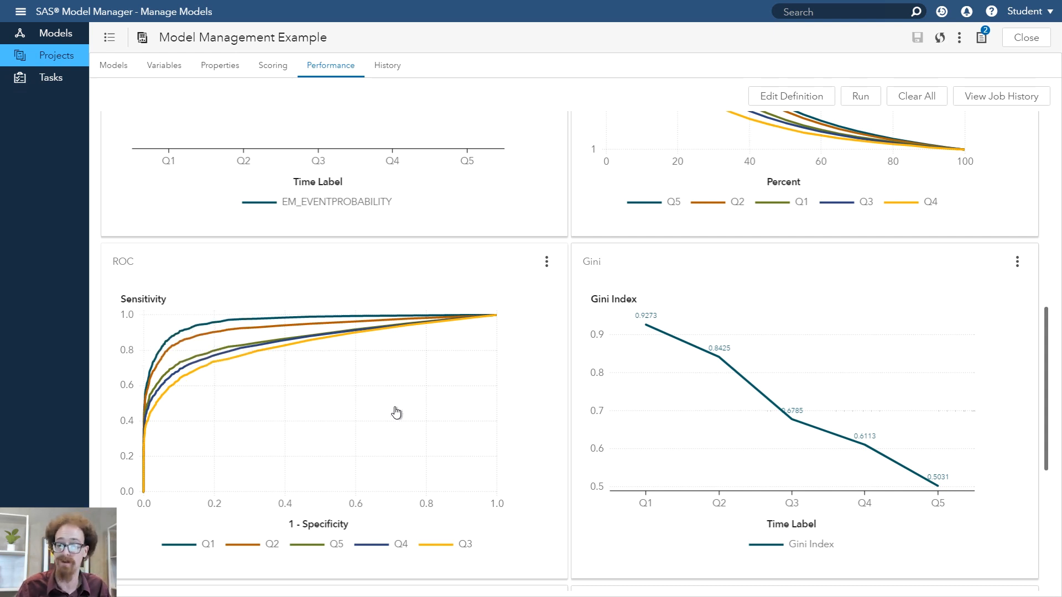
pyautogui.scroll(-6, 571, 396)
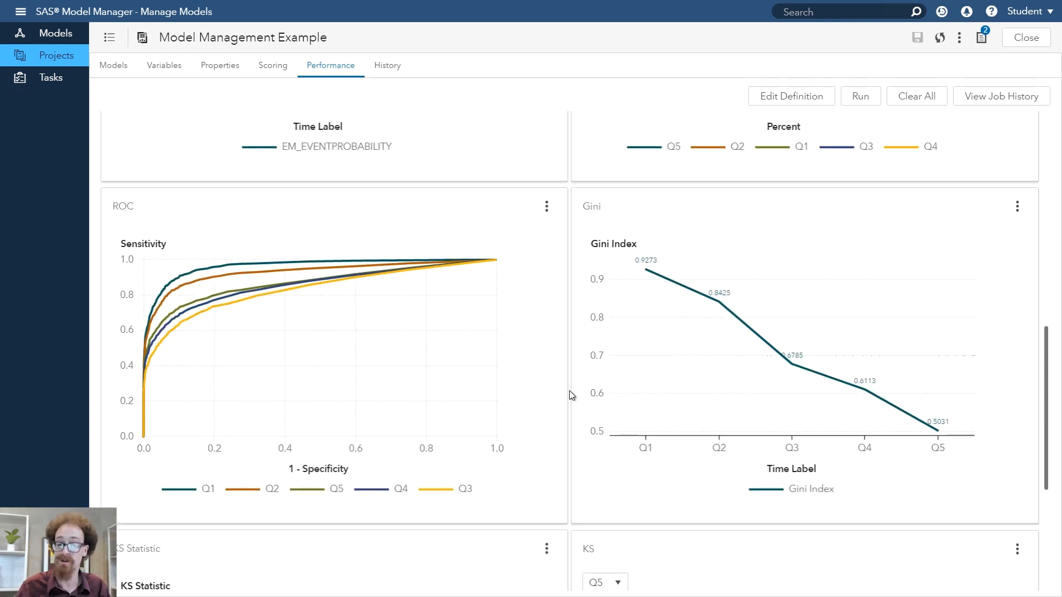
pyautogui.scroll(4, 684, 307)
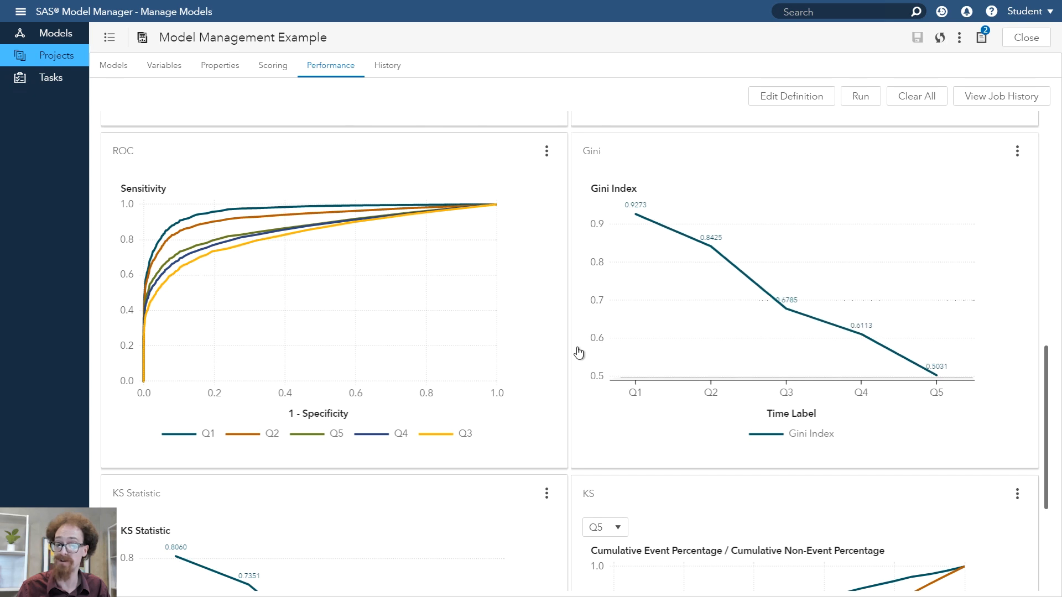
pyautogui.scroll(-3, 559, 391)
pyautogui.scroll(-1, 568, 390)
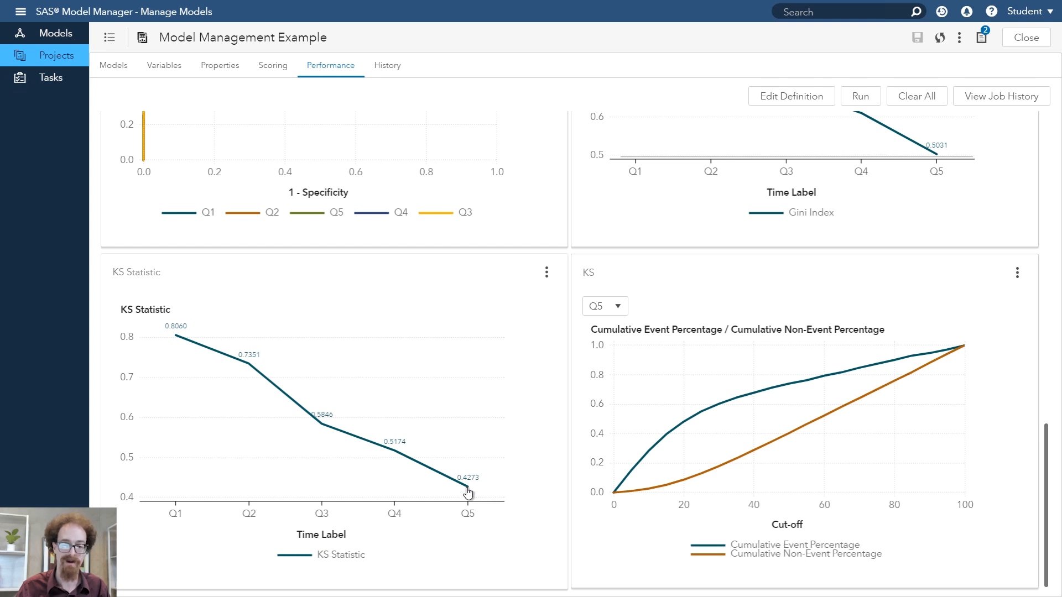
pyautogui.moveTo(468, 491)
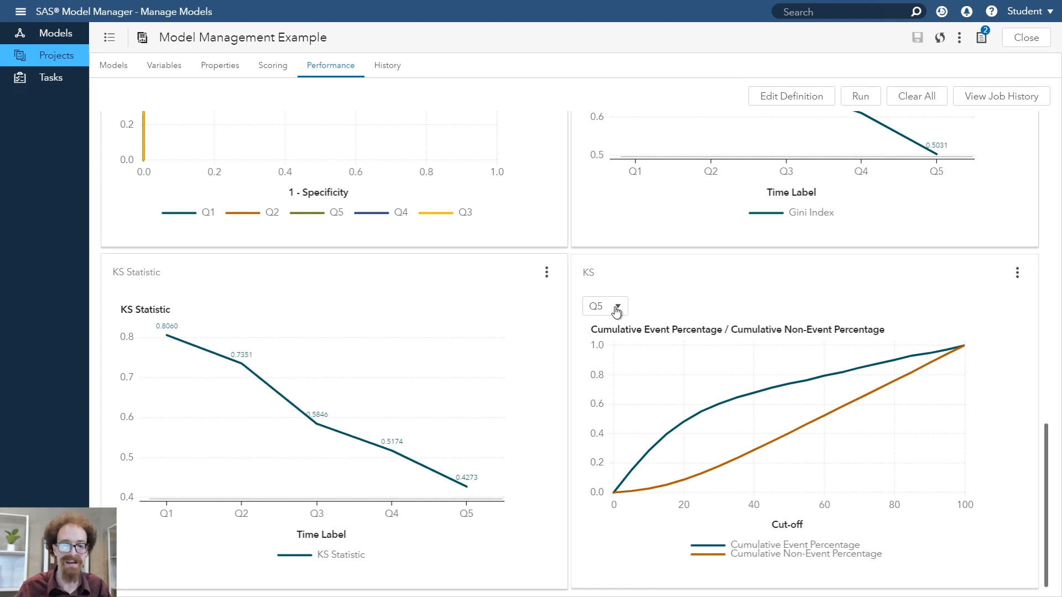
pyautogui.scroll(4, 636, 287)
pyautogui.scroll(-4, 713, 420)
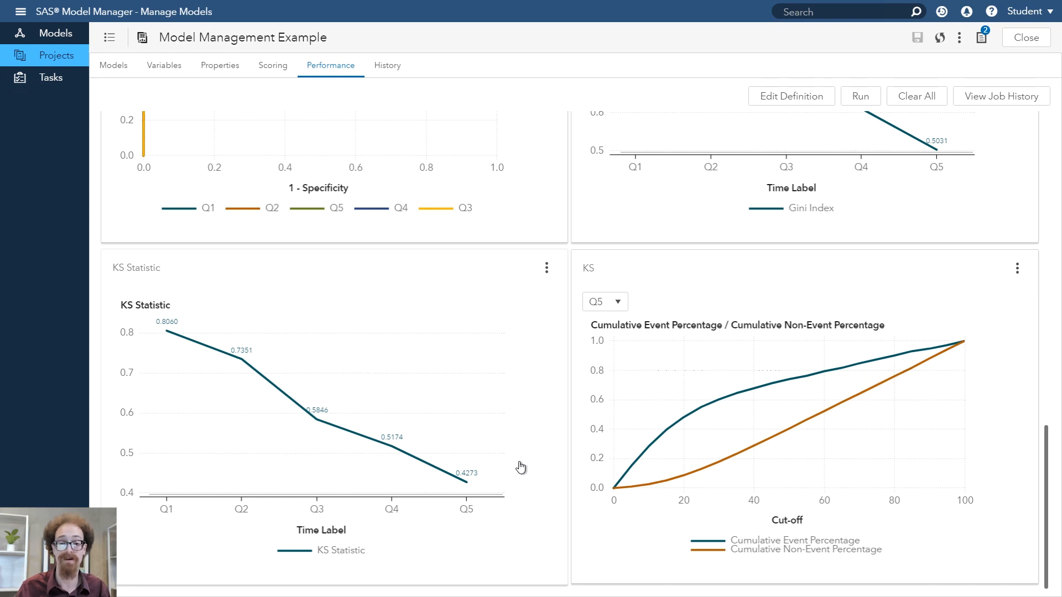
pyautogui.scroll(20, 521, 468)
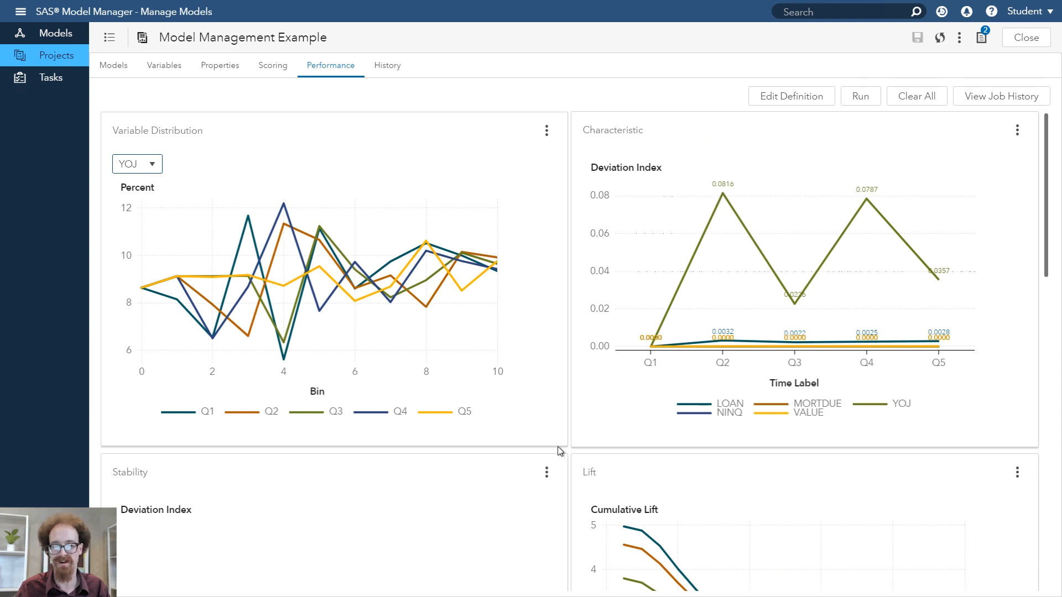
# - Open a retrain request for the project and set it to retrain now with a new data source
pyautogui.click(960, 46)
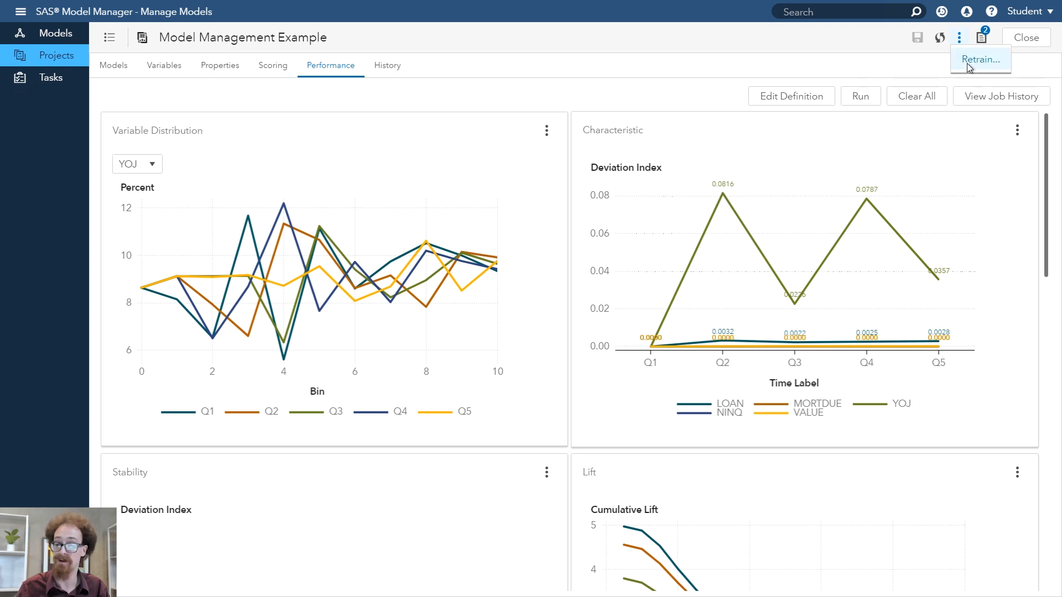
pyautogui.click(969, 67)
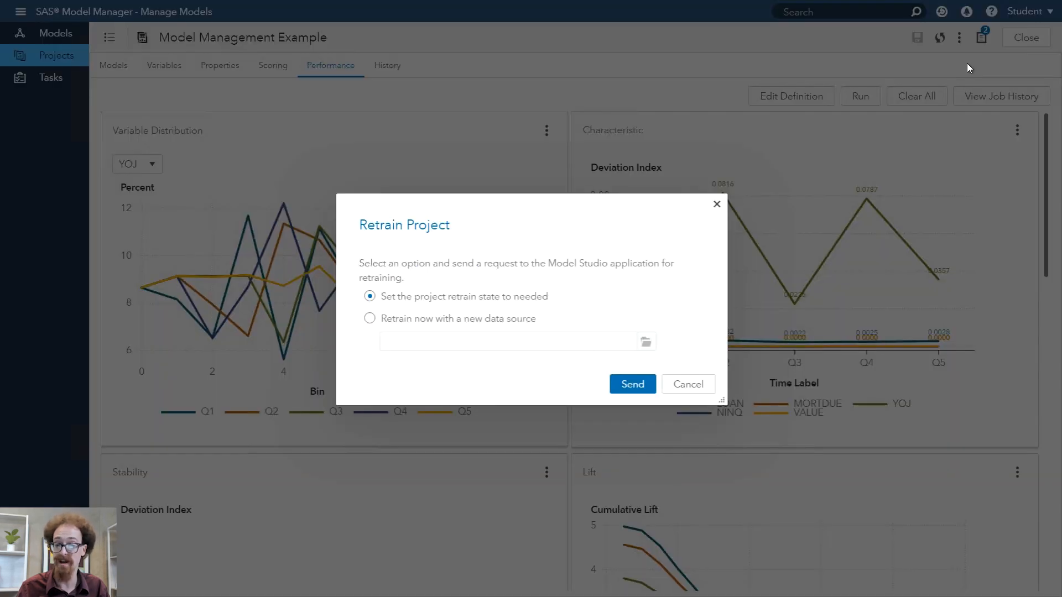
pyautogui.click(398, 320)
# - Refresh the list of available tables and choose HMEQ_5_Q5 from cas-shared-default/Public as the retraining data source
pyautogui.click(645, 344)
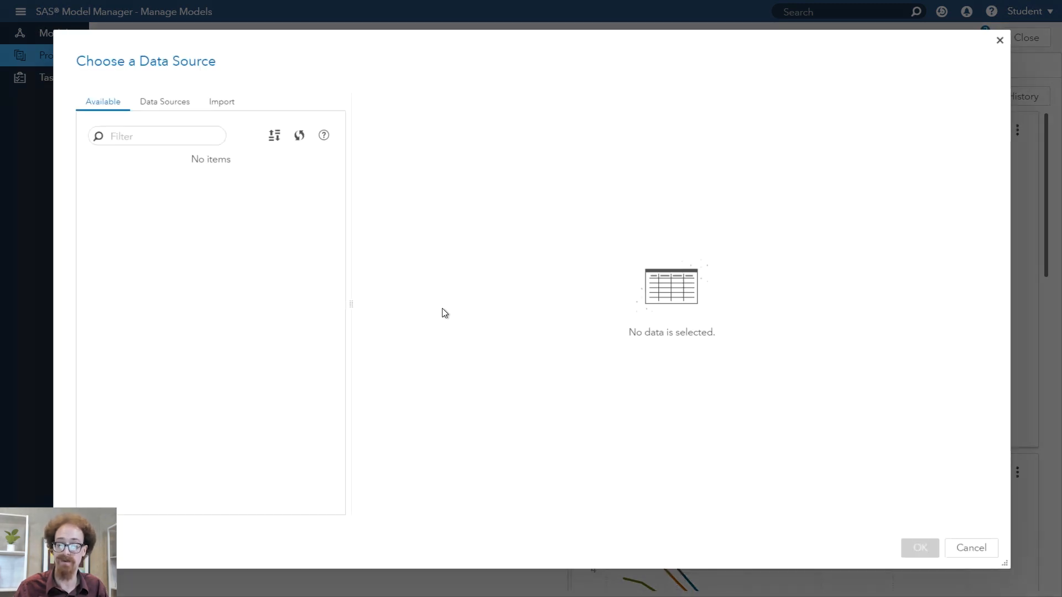
pyautogui.scroll(-4, 266, 271)
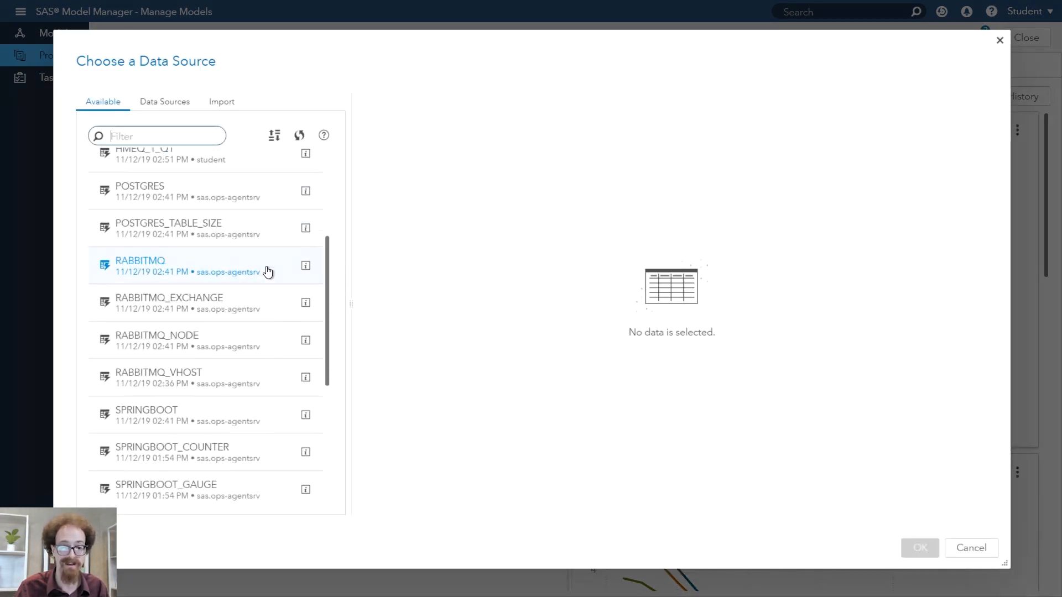
pyautogui.scroll(1, 283, 163)
pyautogui.click(299, 135)
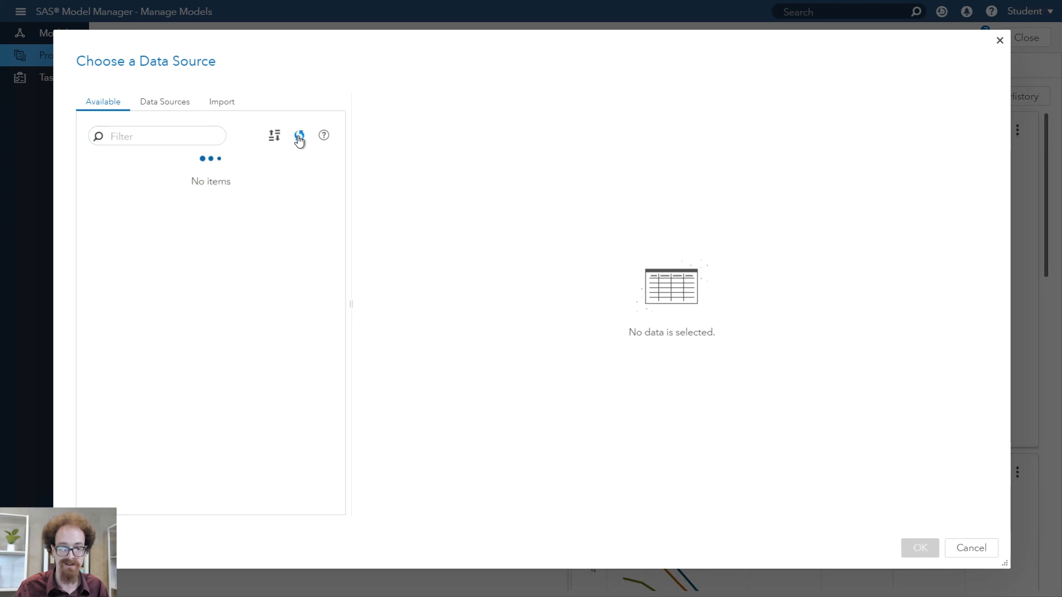
pyautogui.scroll(-3, 244, 329)
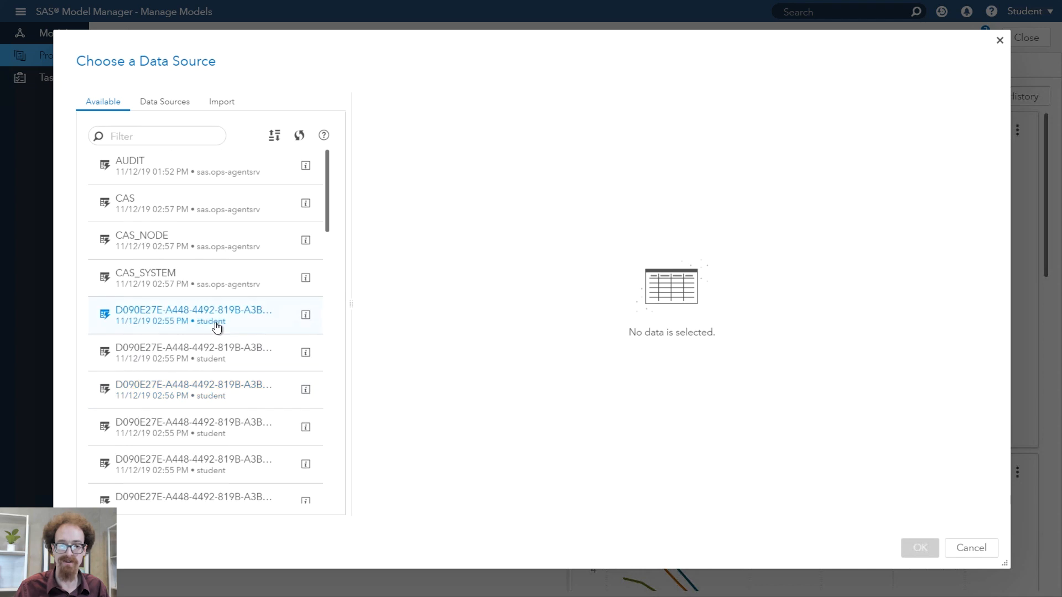
pyautogui.scroll(-5, 216, 335)
pyautogui.scroll(-3, 217, 335)
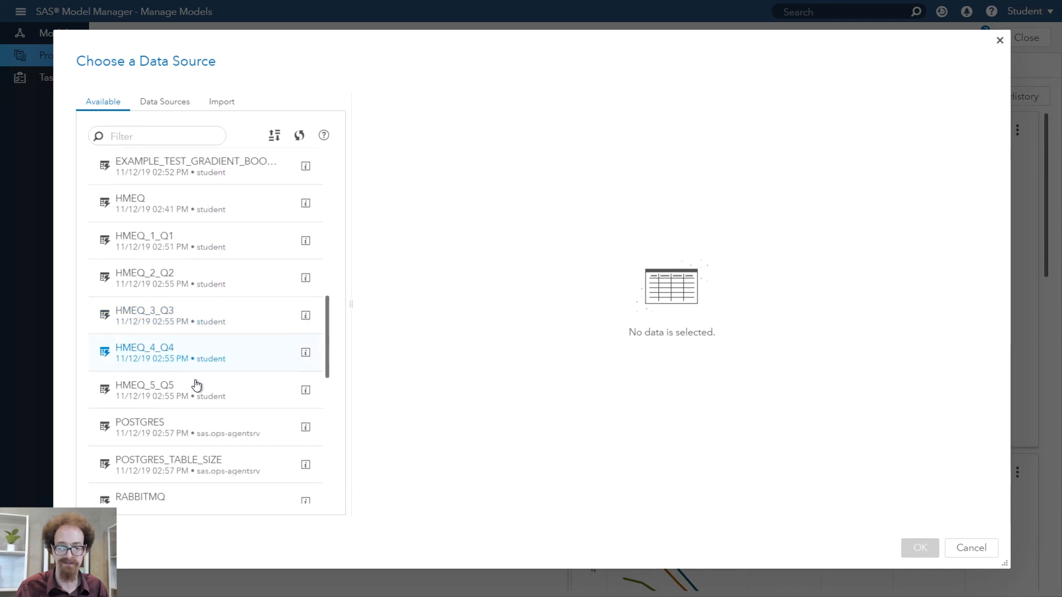
pyautogui.click(200, 388)
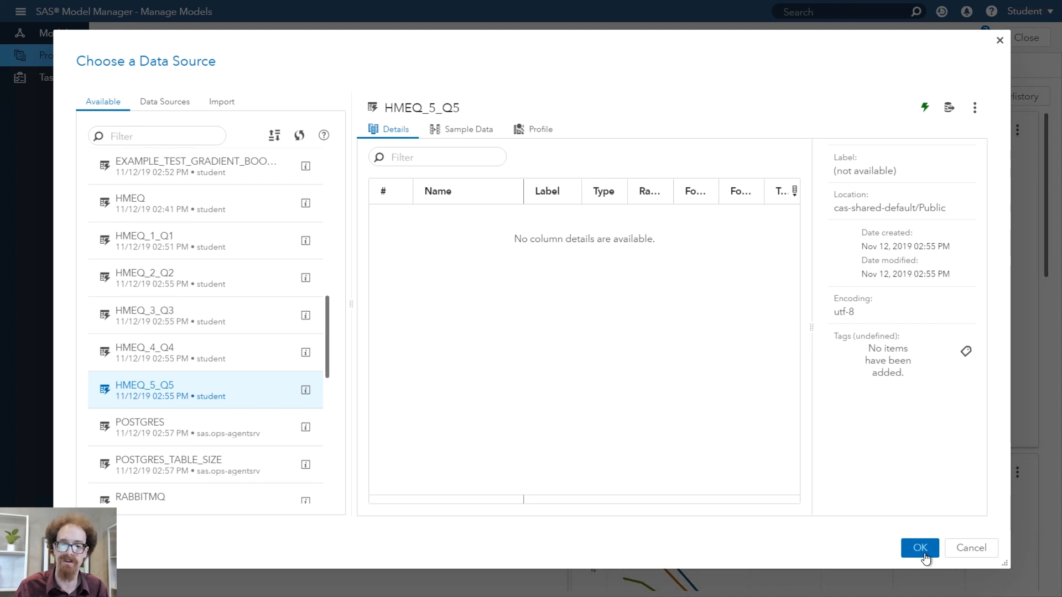
pyautogui.click(921, 549)
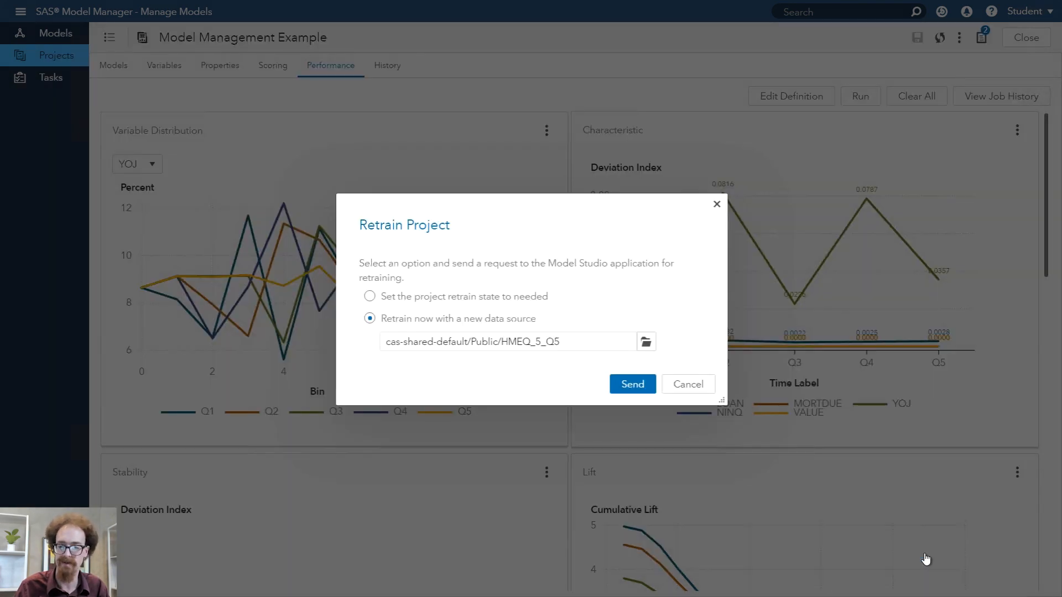
# - Send the project's retrain request, then check the project's refreshed event history and the list of open items
pyautogui.click(636, 385)
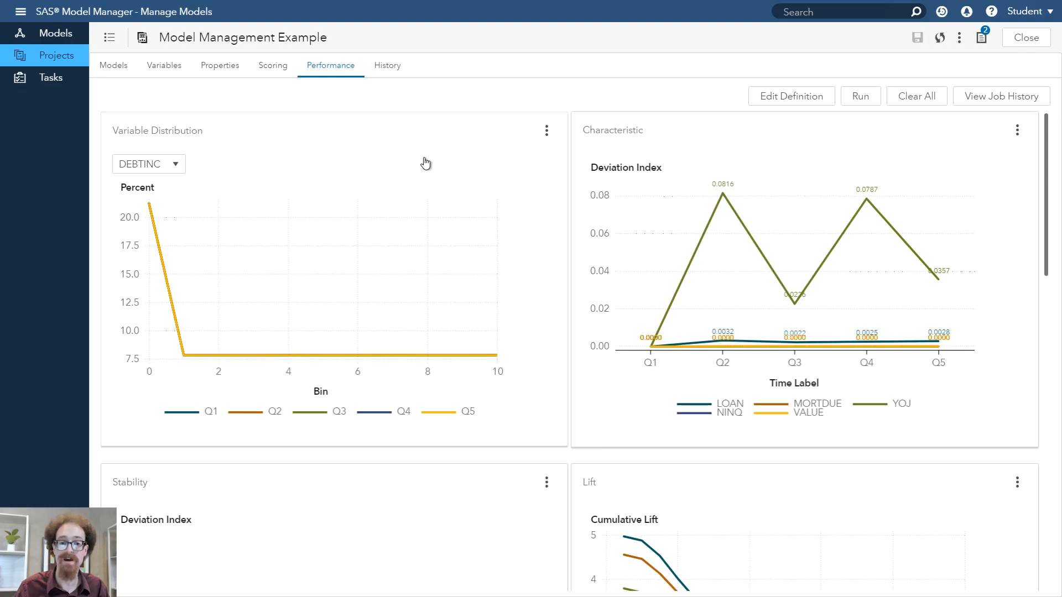
pyautogui.click(380, 74)
pyautogui.click(942, 42)
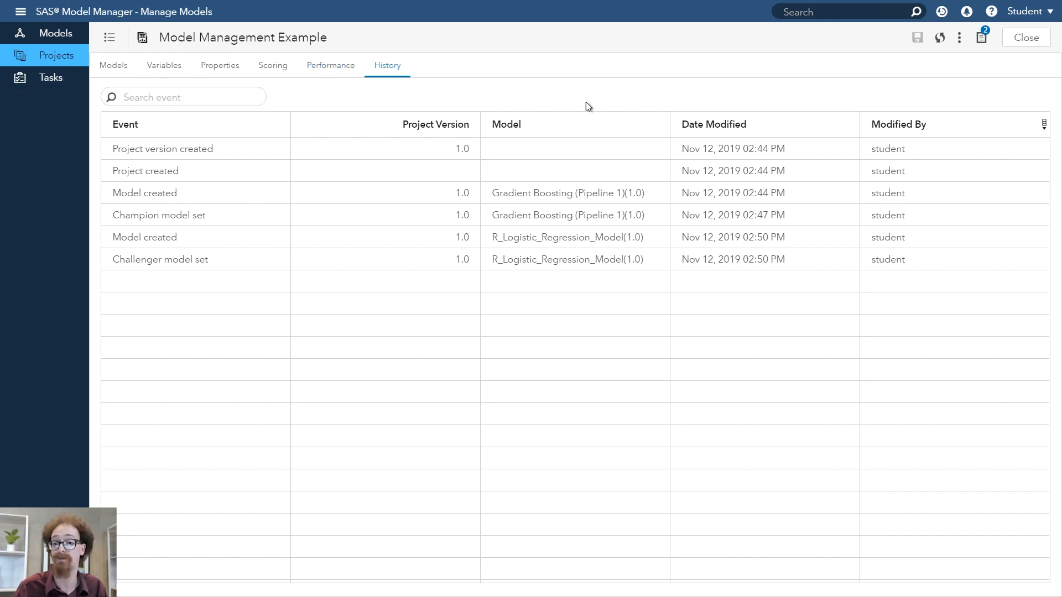
pyautogui.click(981, 37)
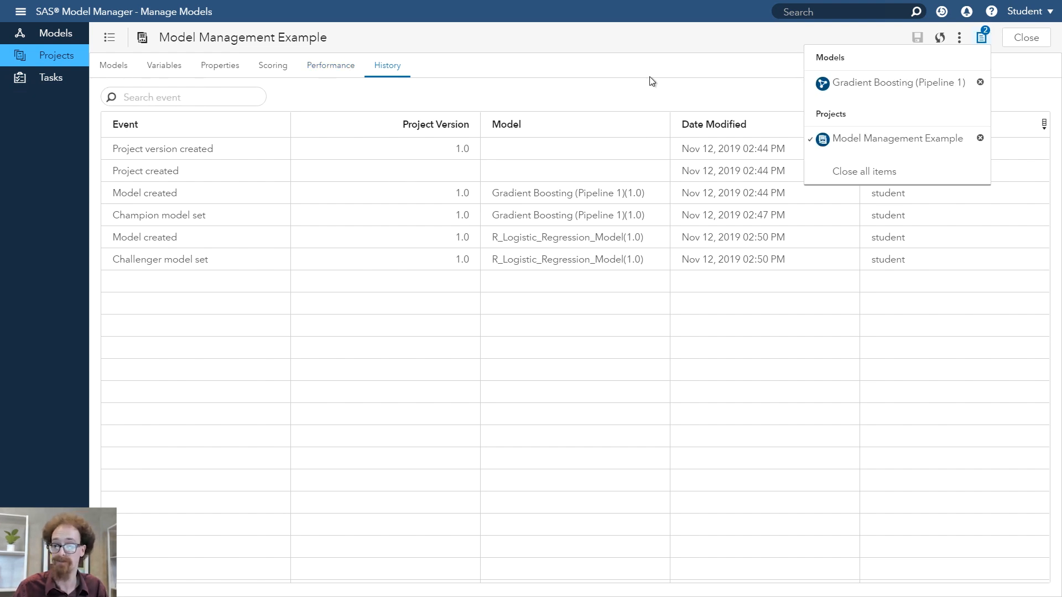
pyautogui.click(673, 79)
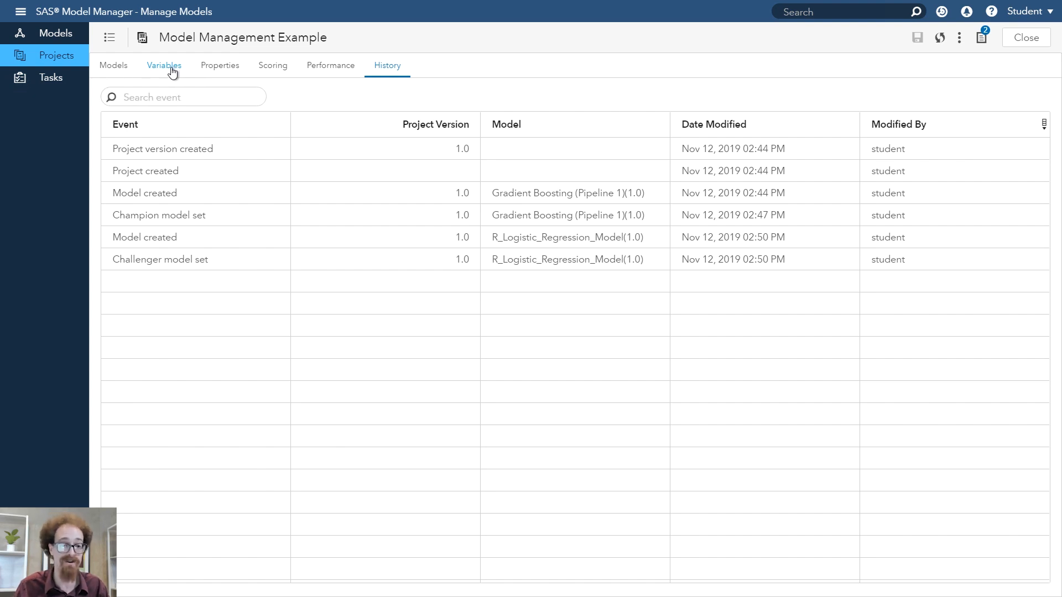
# - Select the champion Gradient Boosting (Pipeline 1) model in the project and open its publishing settings
pyautogui.click(125, 67)
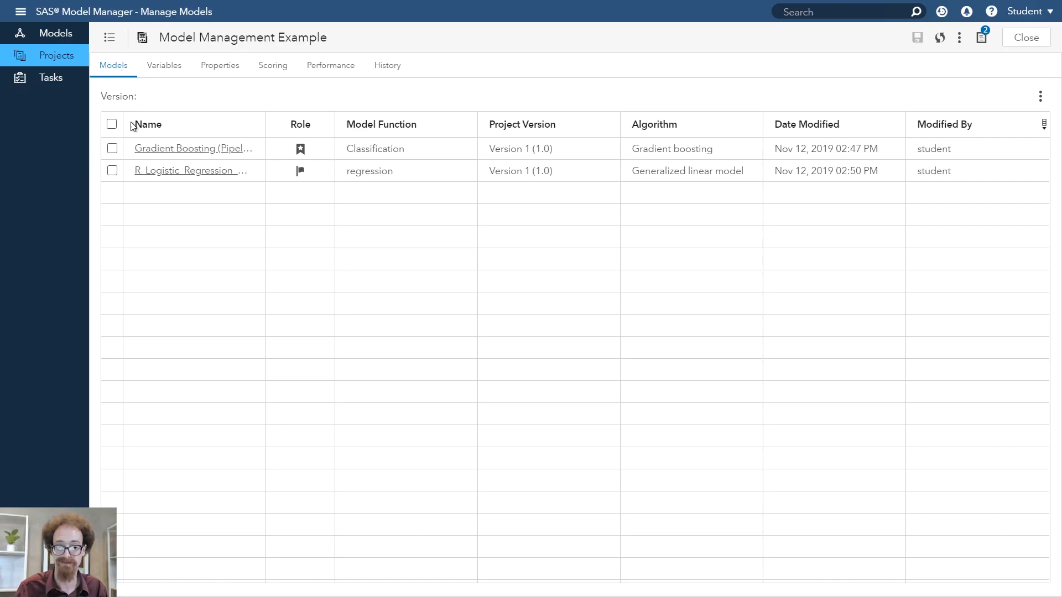
pyautogui.click(112, 148)
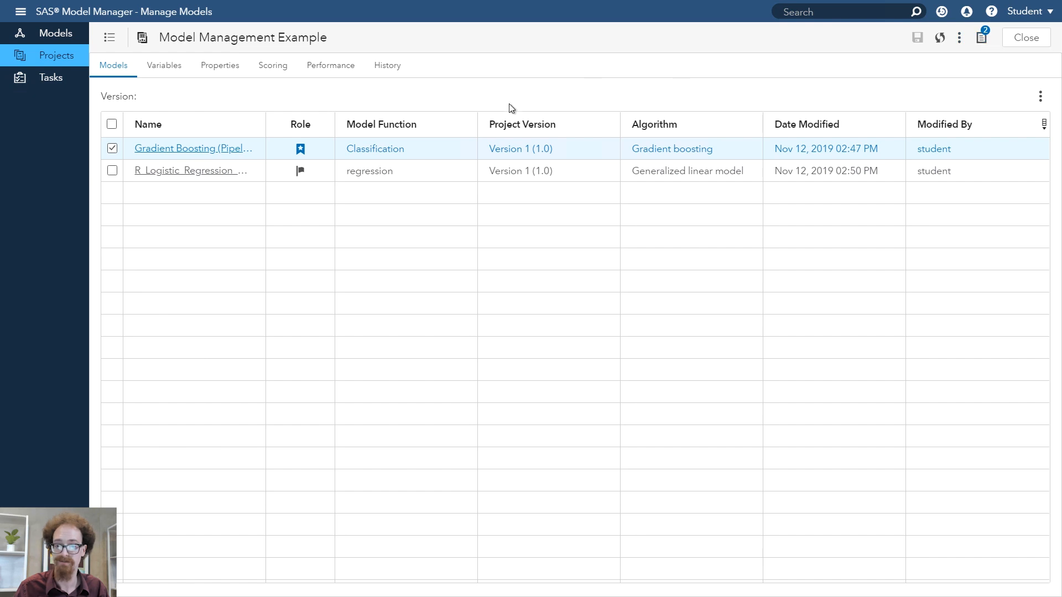
pyautogui.click(1039, 98)
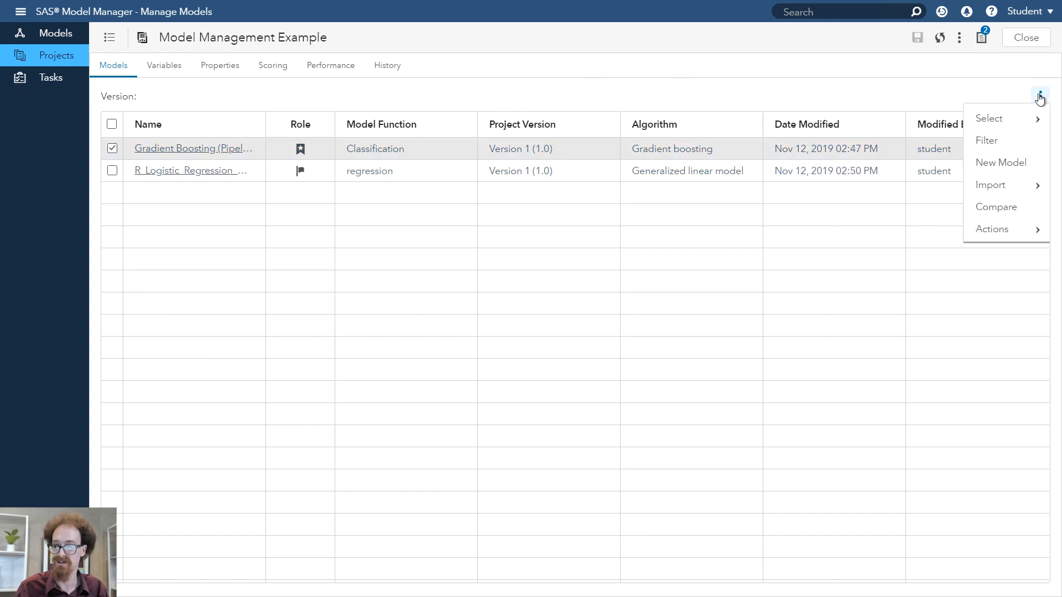
pyautogui.moveTo(1007, 229)
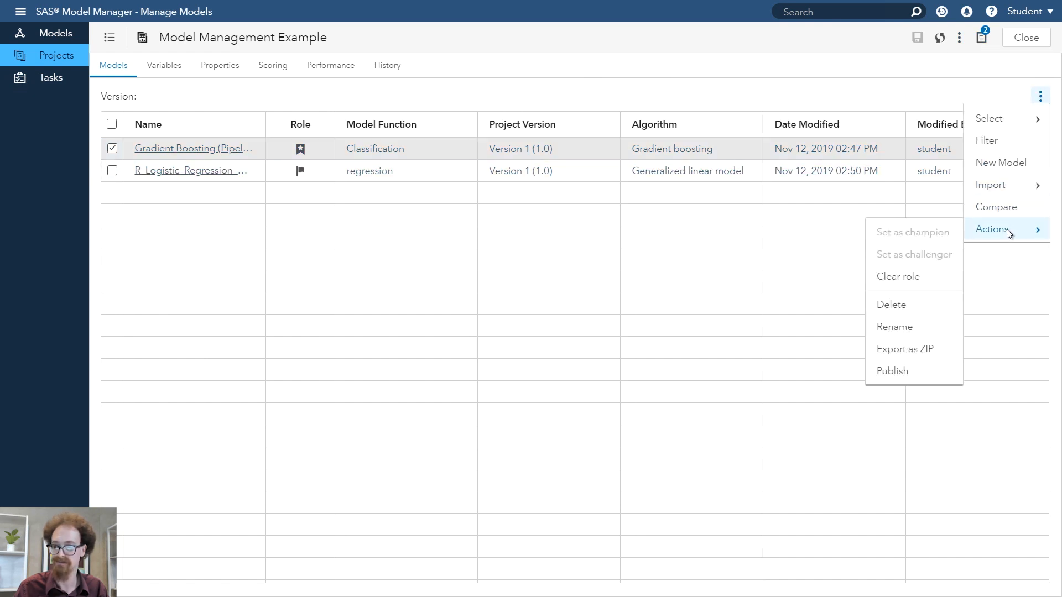
pyautogui.click(916, 380)
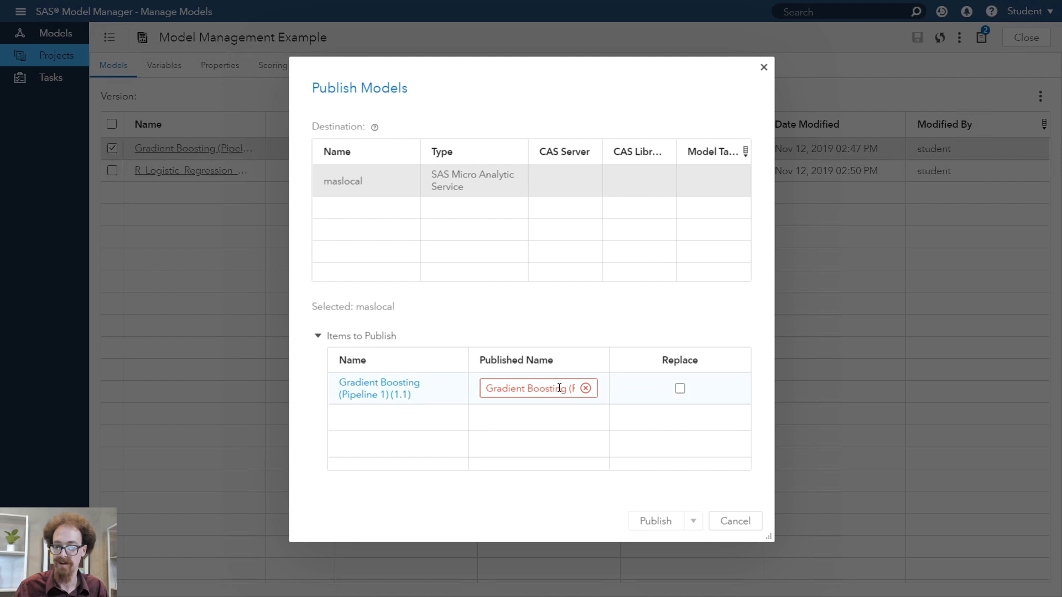
# - Publish the model to the maslocal destination under the name Gradient_Boosting, check its Micro Analytic module path and close the results
pyautogui.click(560, 387)
pyautogui.write('Gra')
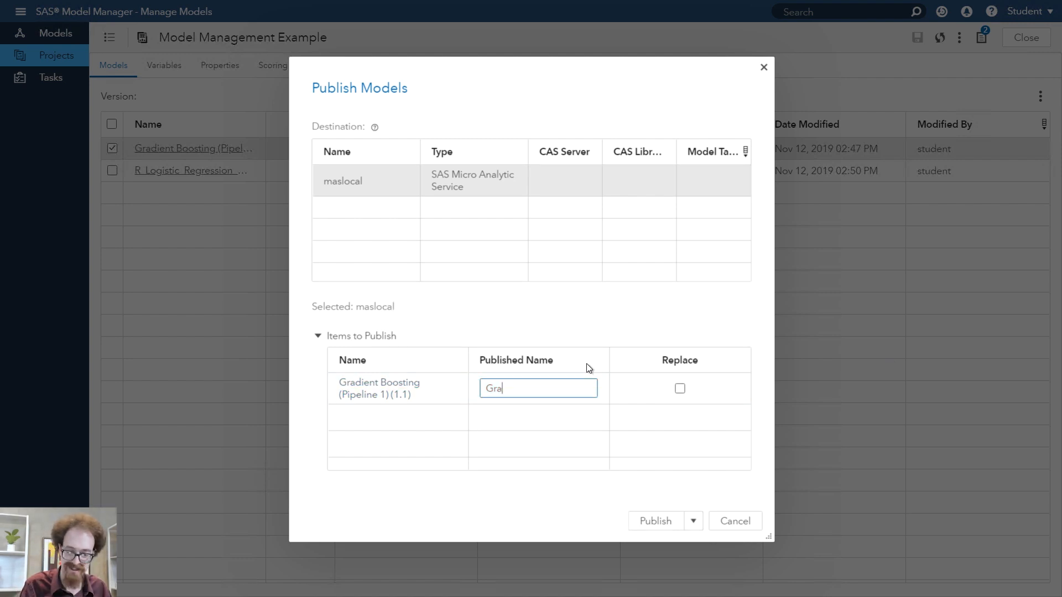
pyautogui.write('dient_Boosting')
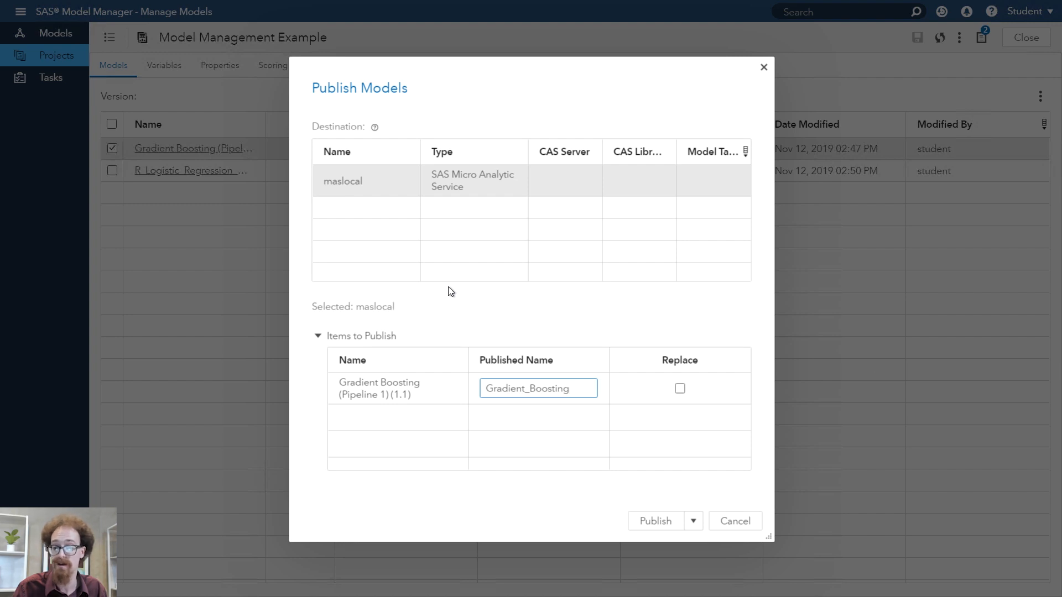
pyautogui.click(373, 188)
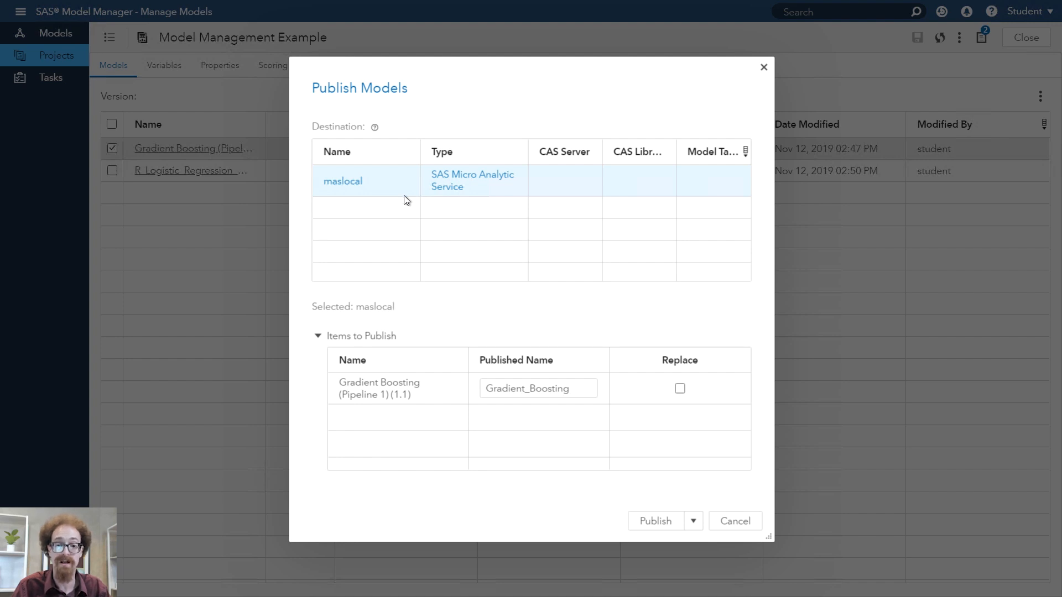
pyautogui.click(649, 526)
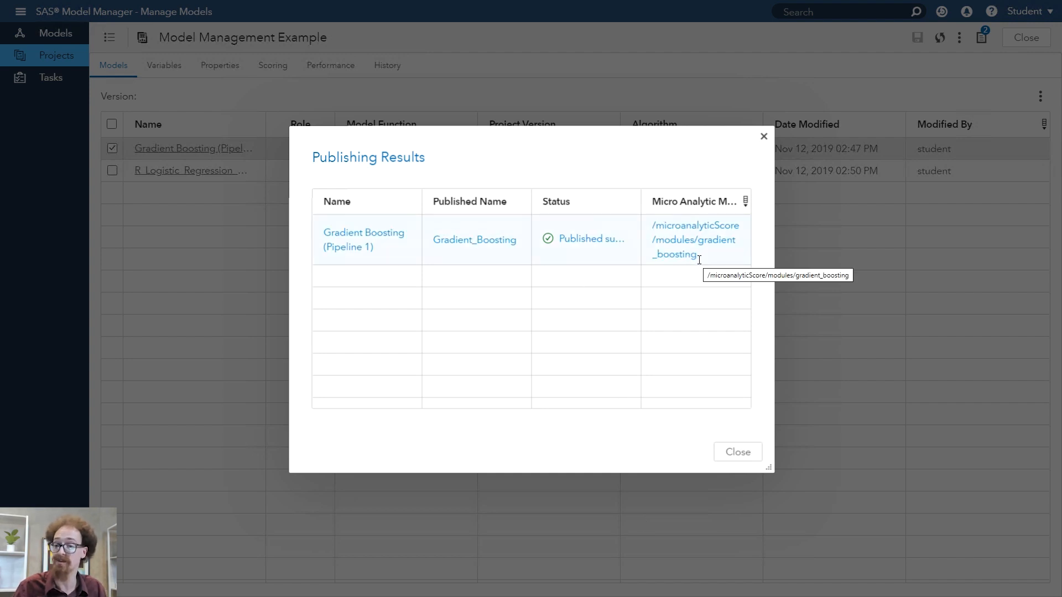
pyautogui.moveTo(699, 259); pyautogui.dragTo(650, 229)
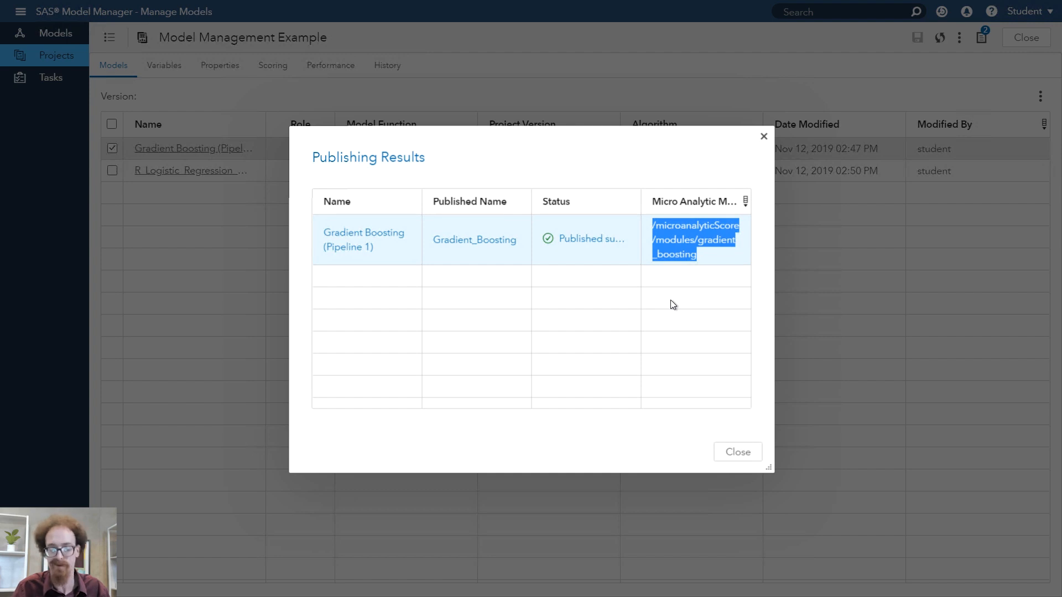
pyautogui.click(738, 452)
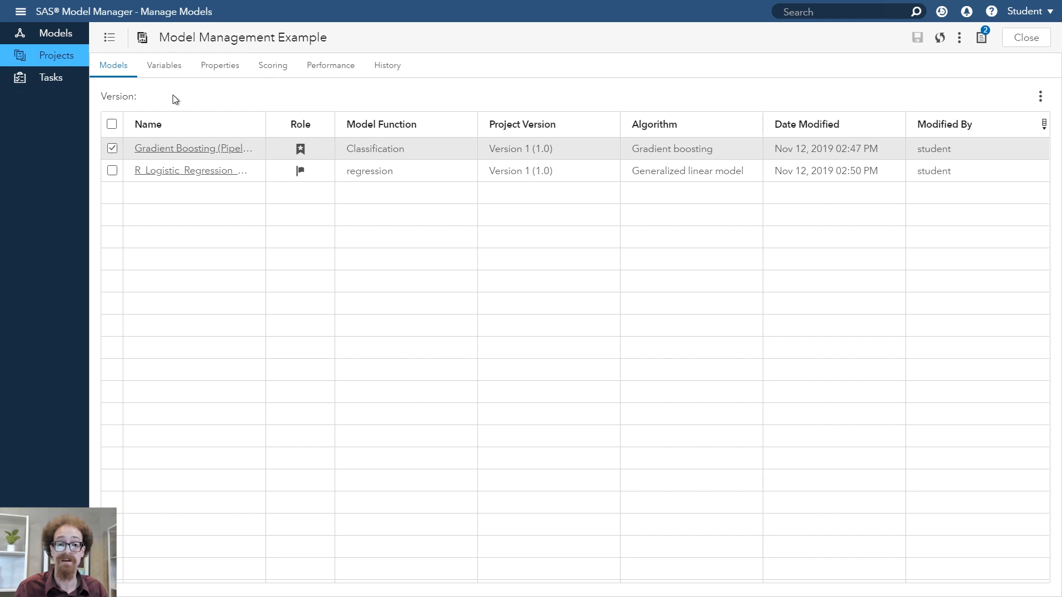
# - Examine the Gradient Boosting model's files: AstoreMetadata.json, the dmcas_epscorecode.sas score code and the analytic store file
pyautogui.click(159, 149)
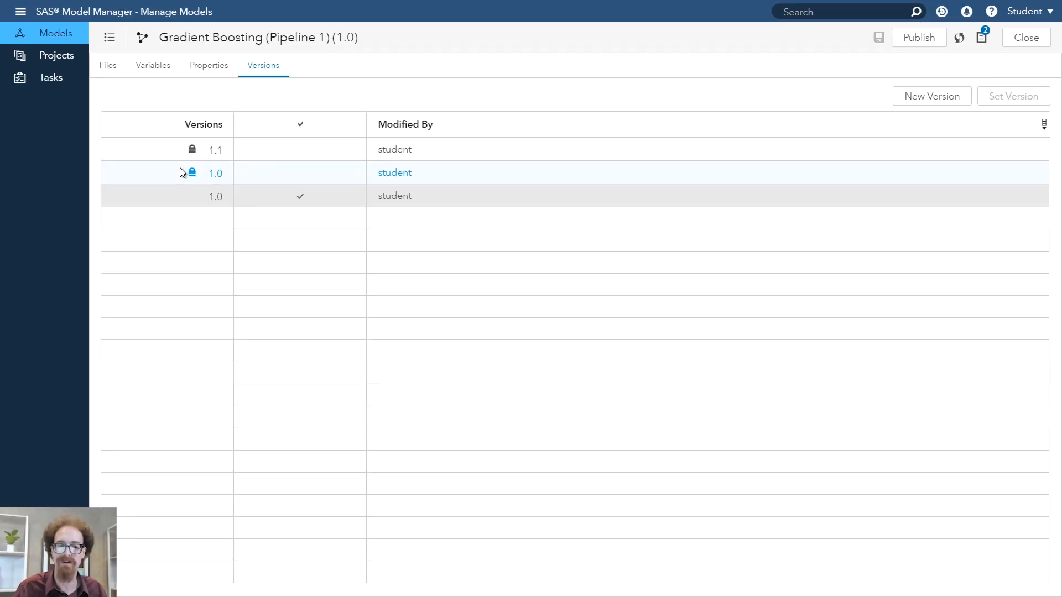
pyautogui.click(106, 65)
pyautogui.click(127, 125)
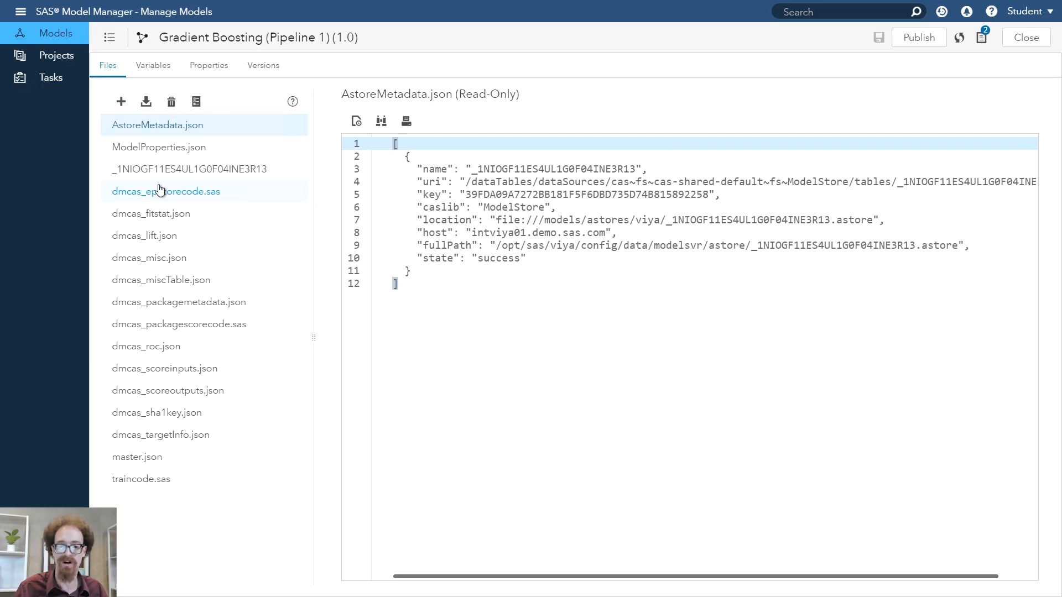
pyautogui.click(160, 191)
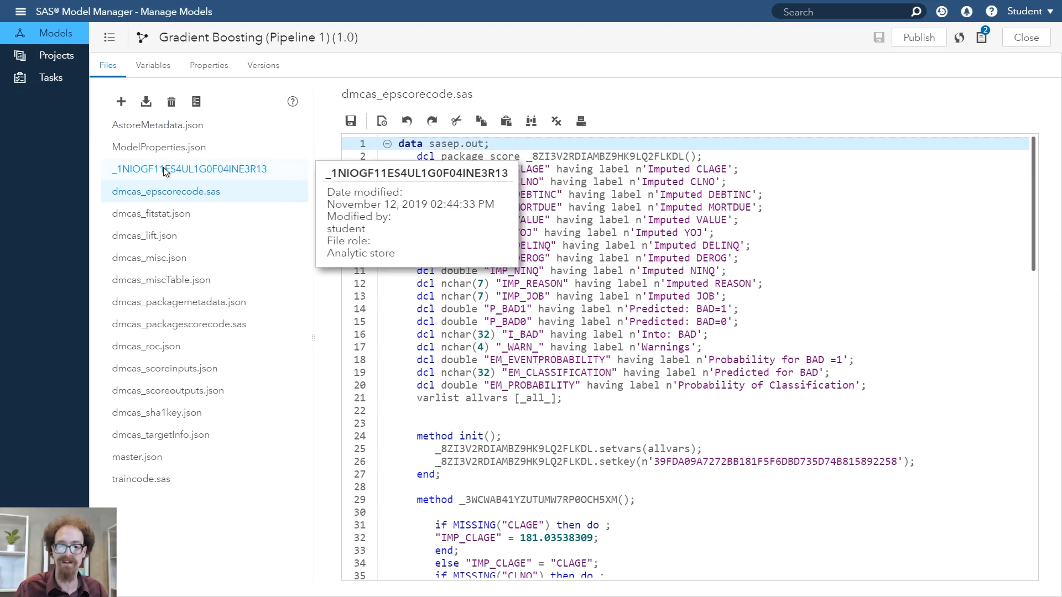
pyautogui.click(164, 169)
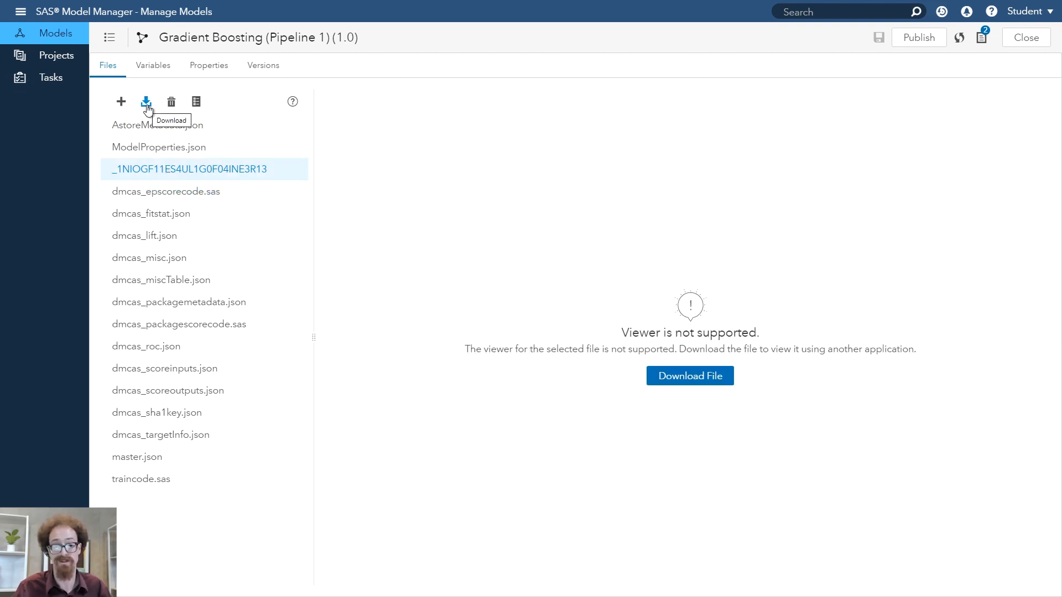
pyautogui.moveTo(165, 201)
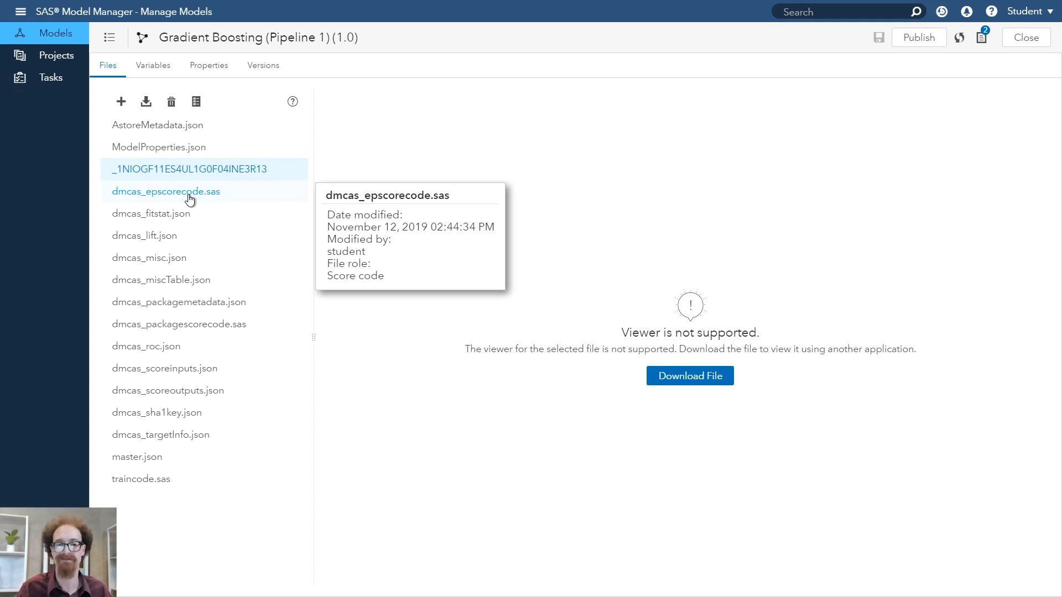
# - Look at the R logistic regression model, and compare the project versions of the two Gradient Boosting models in the full model list
pyautogui.click(109, 38)
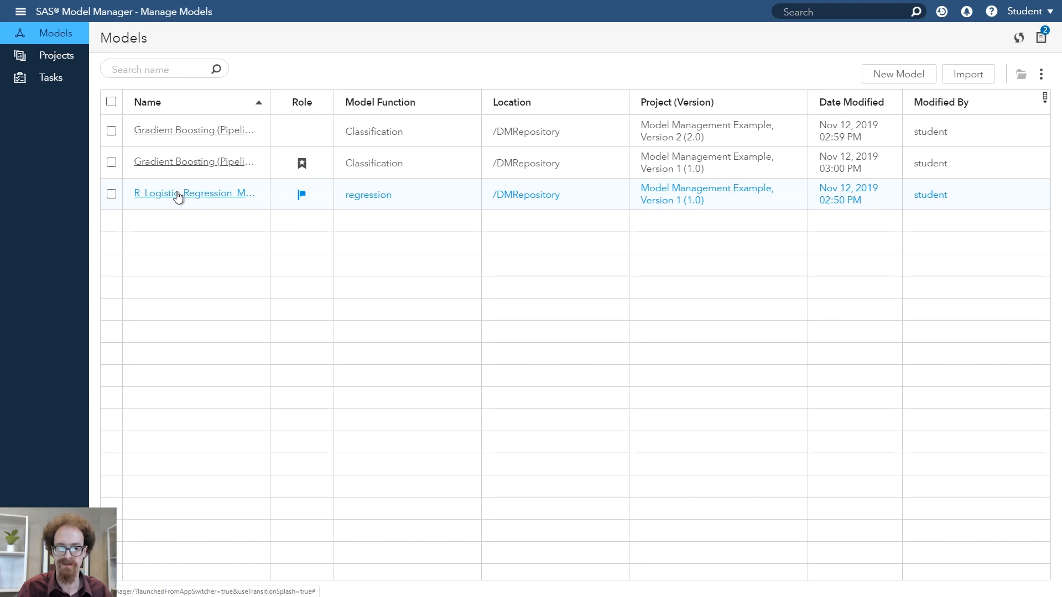
pyautogui.click(178, 195)
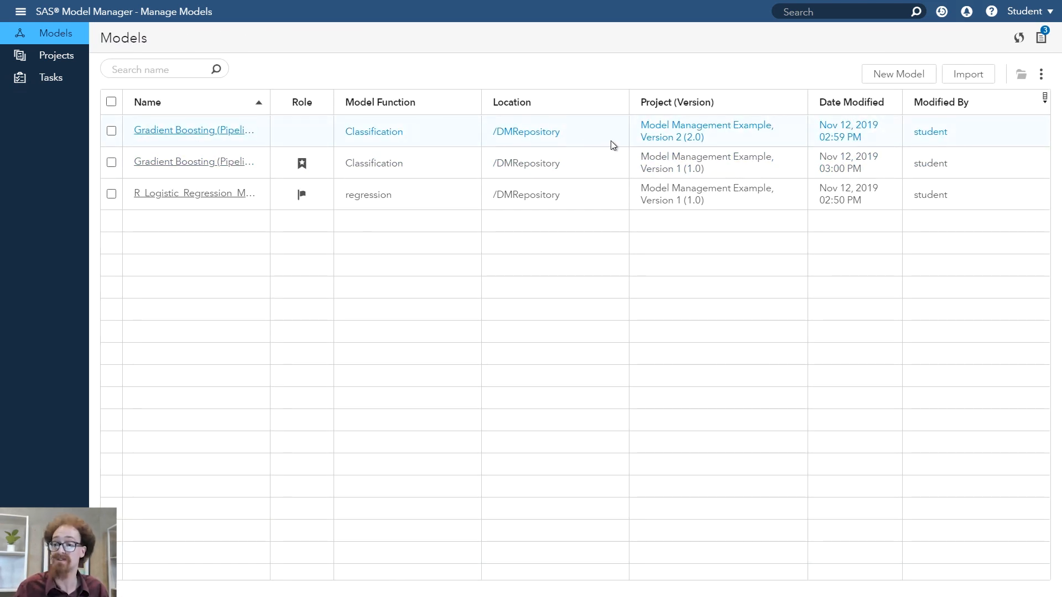
pyautogui.moveTo(703, 138); pyautogui.dragTo(637, 135)
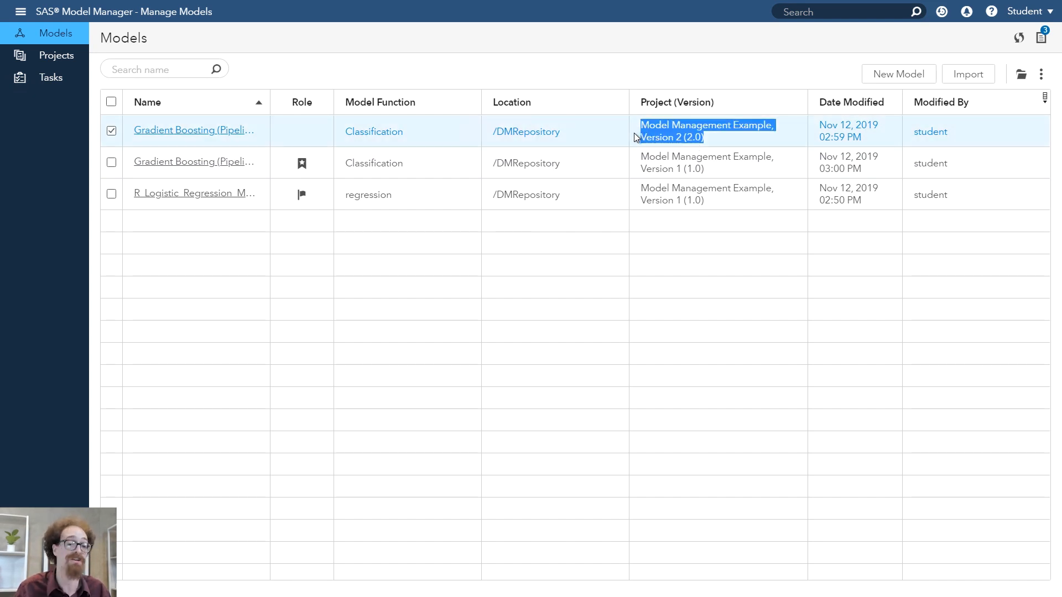
pyautogui.moveTo(708, 174); pyautogui.dragTo(640, 159)
pyautogui.moveTo(705, 137); pyautogui.dragTo(658, 128)
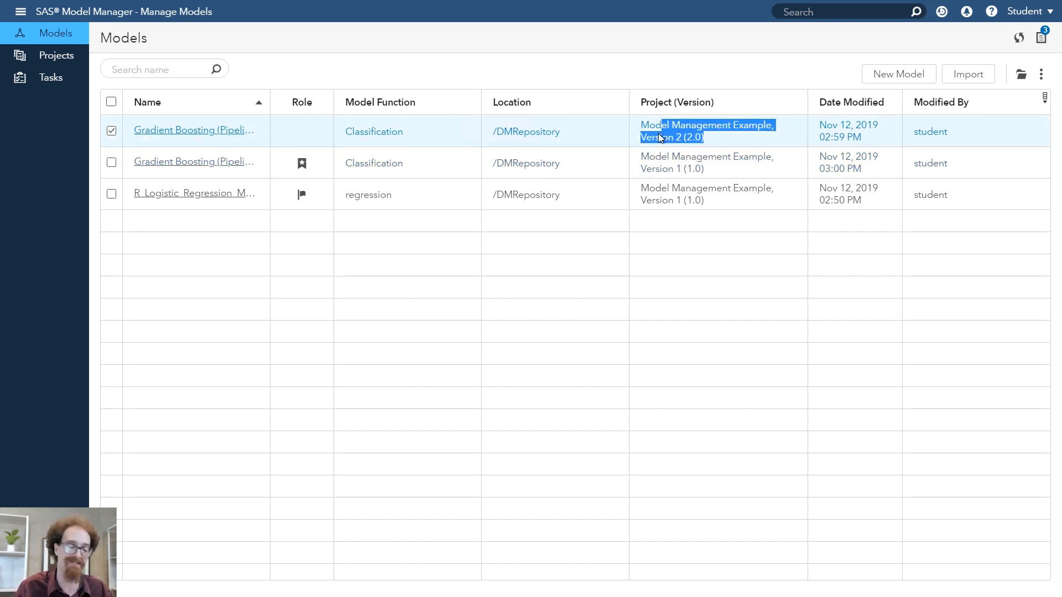